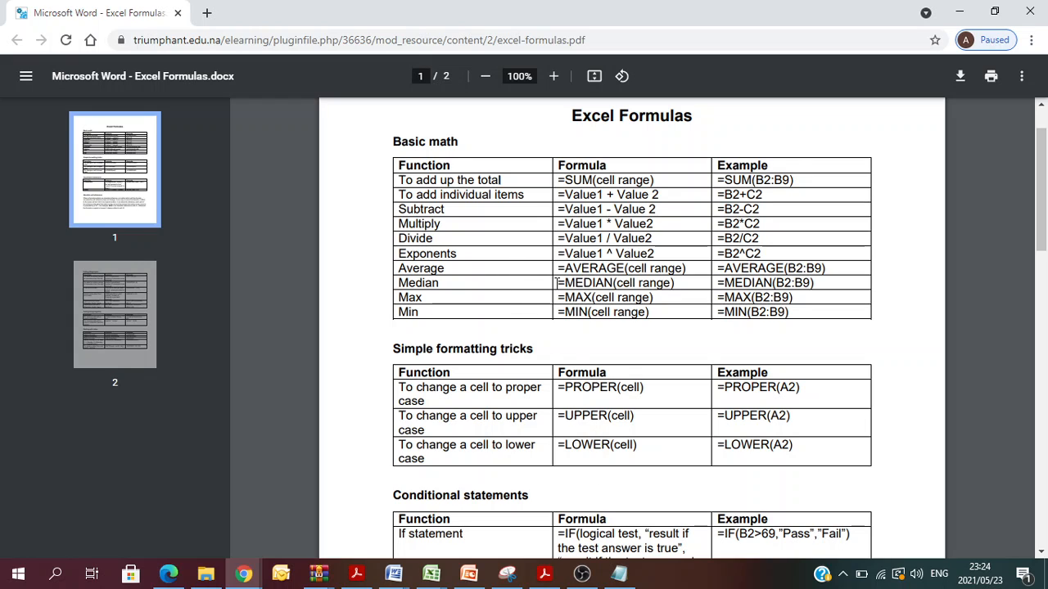
# Step: Switch to the Book1 workbook in Excel
pyautogui.click(620, 573)
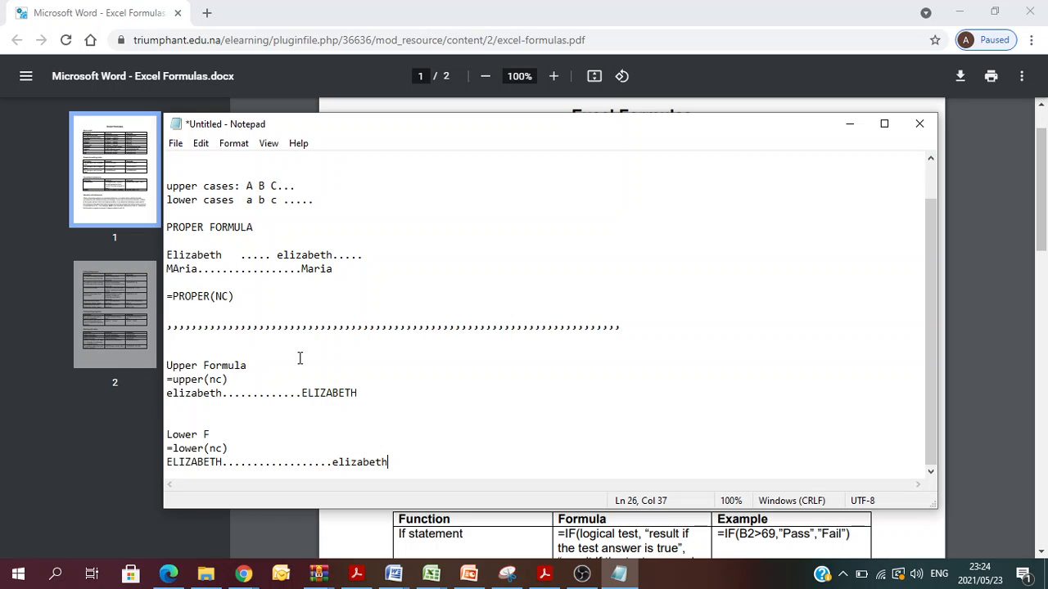
pyautogui.click(849, 127)
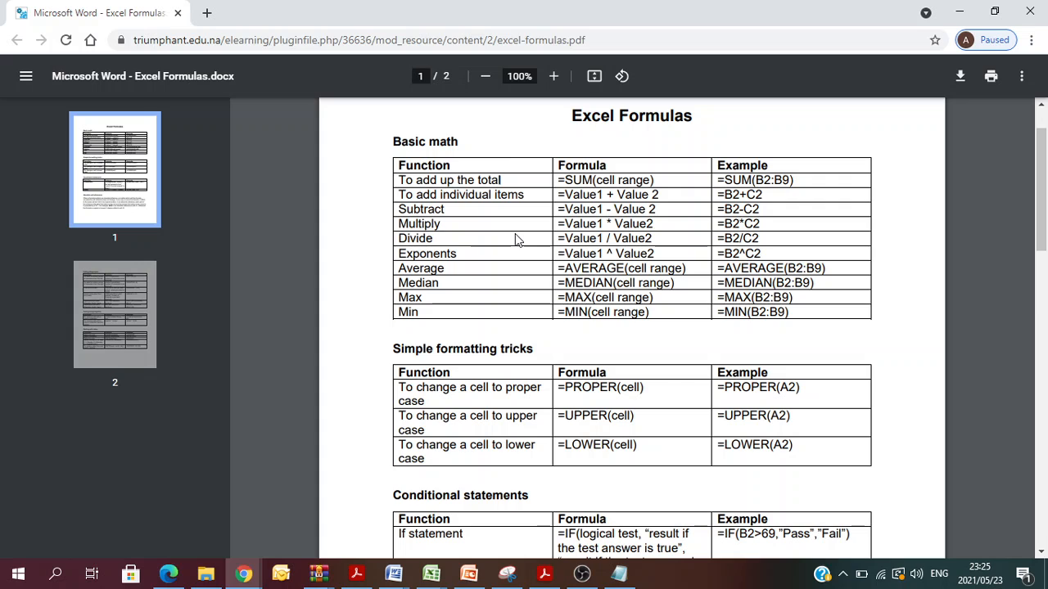
pyautogui.moveTo(432, 577)
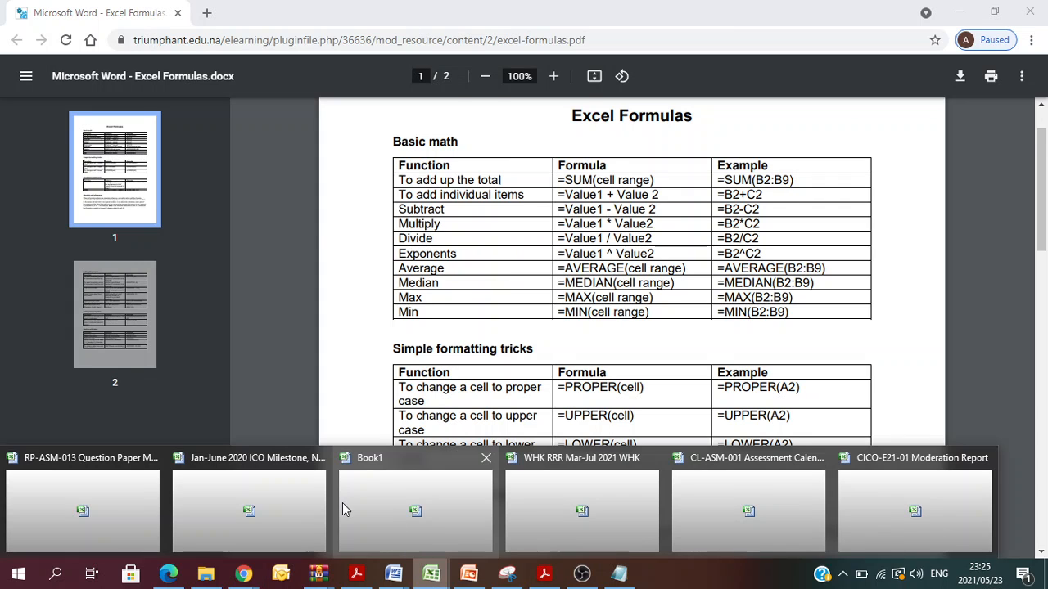
pyautogui.click(438, 503)
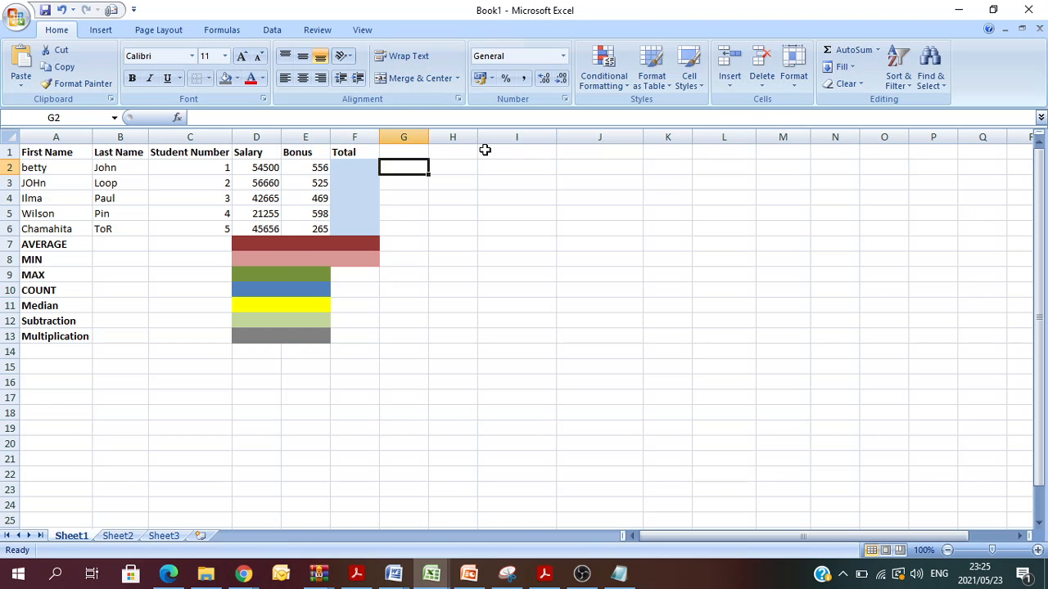
pyautogui.click(648, 211)
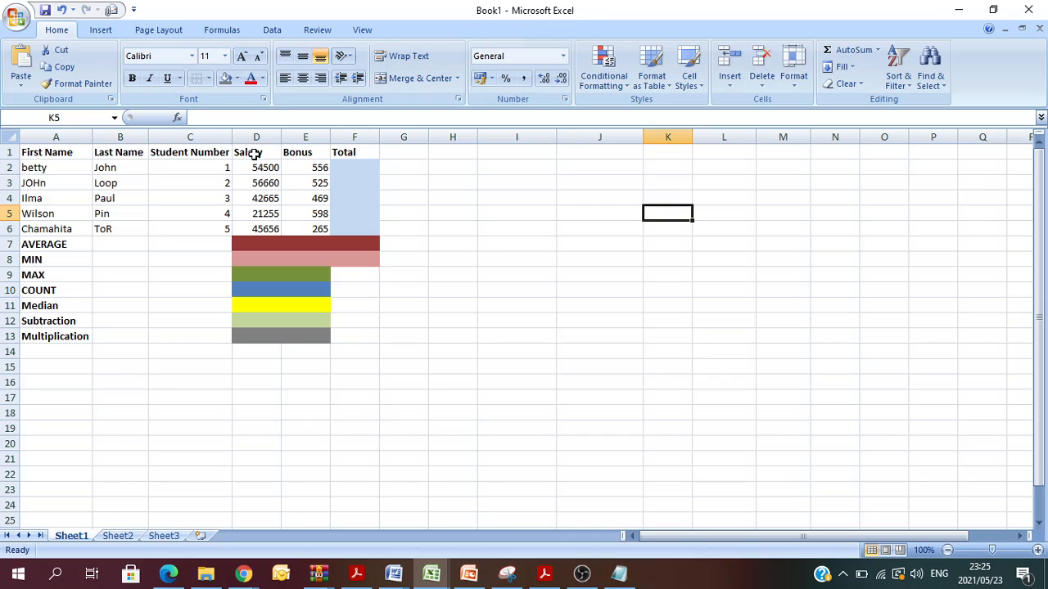
pyautogui.click(260, 227)
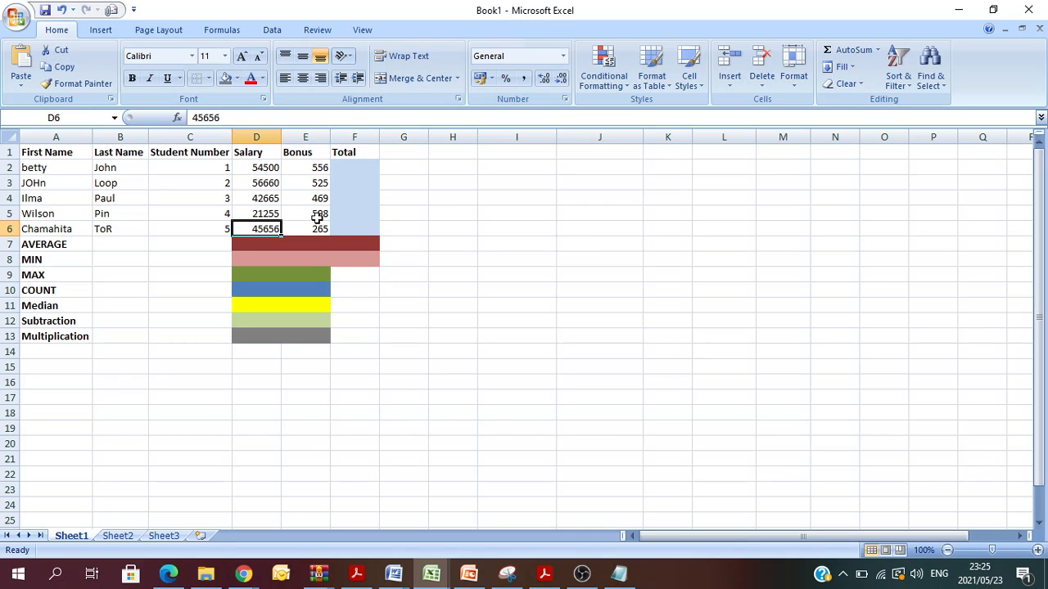
# Step: Enter =SUM(D2:E2) in F2 to total the first row's salary and bonus
pyautogui.click(351, 169)
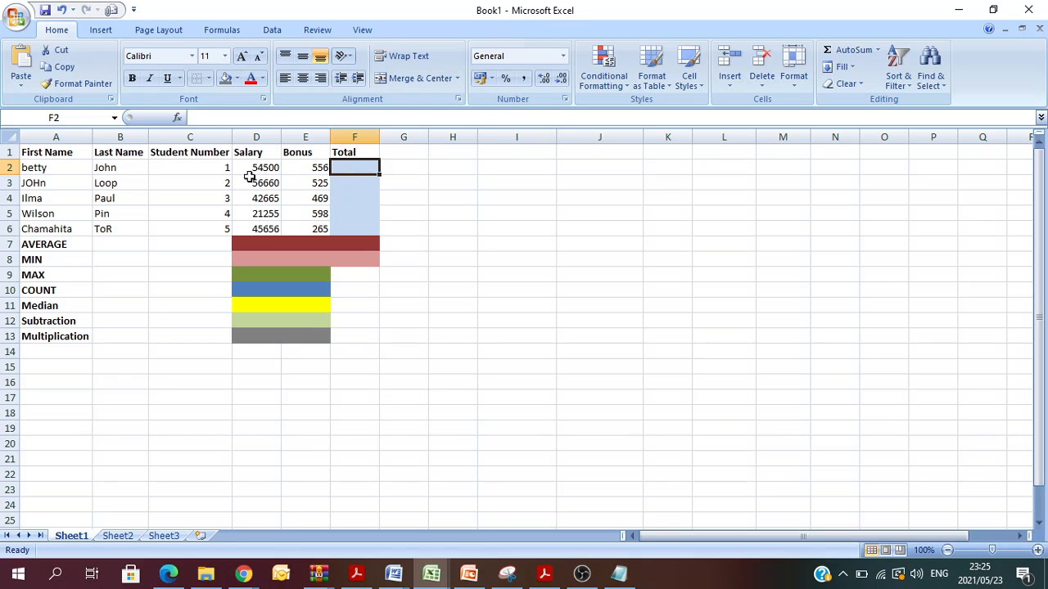
pyautogui.doubleClick(352, 166)
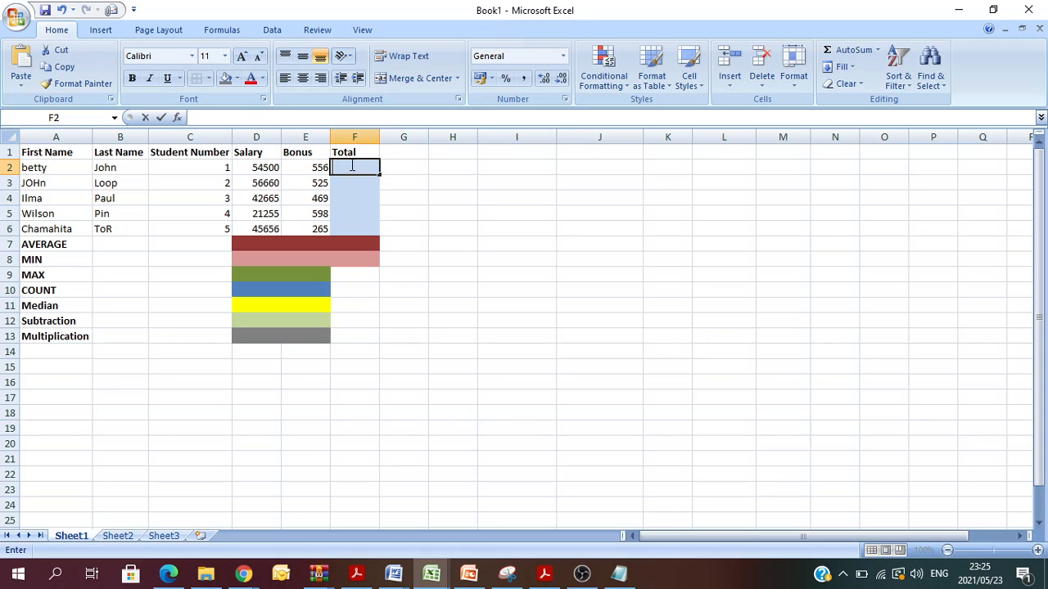
pyautogui.write('=')
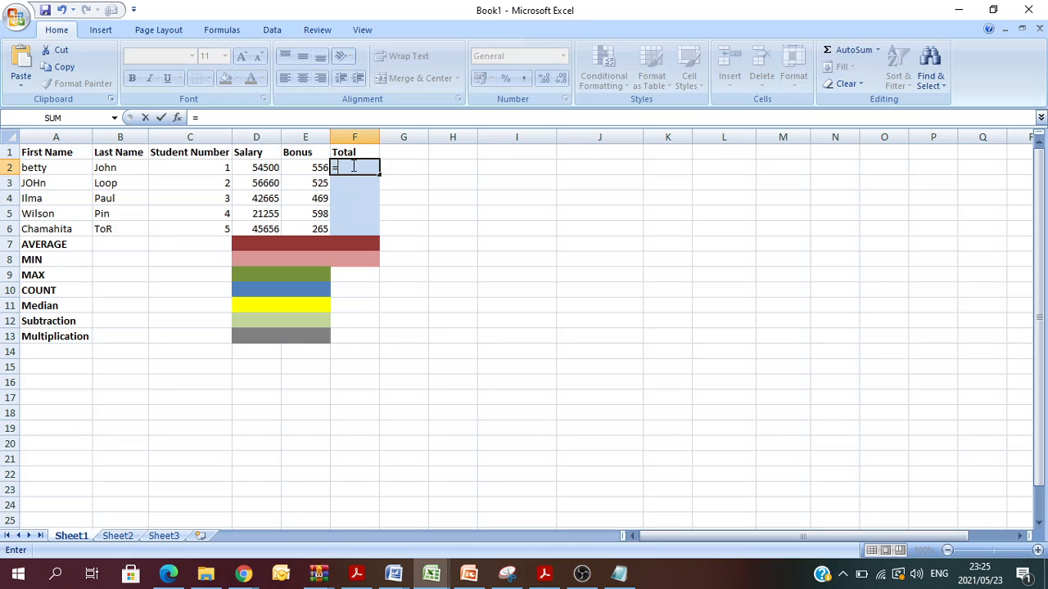
pyautogui.write('sum')
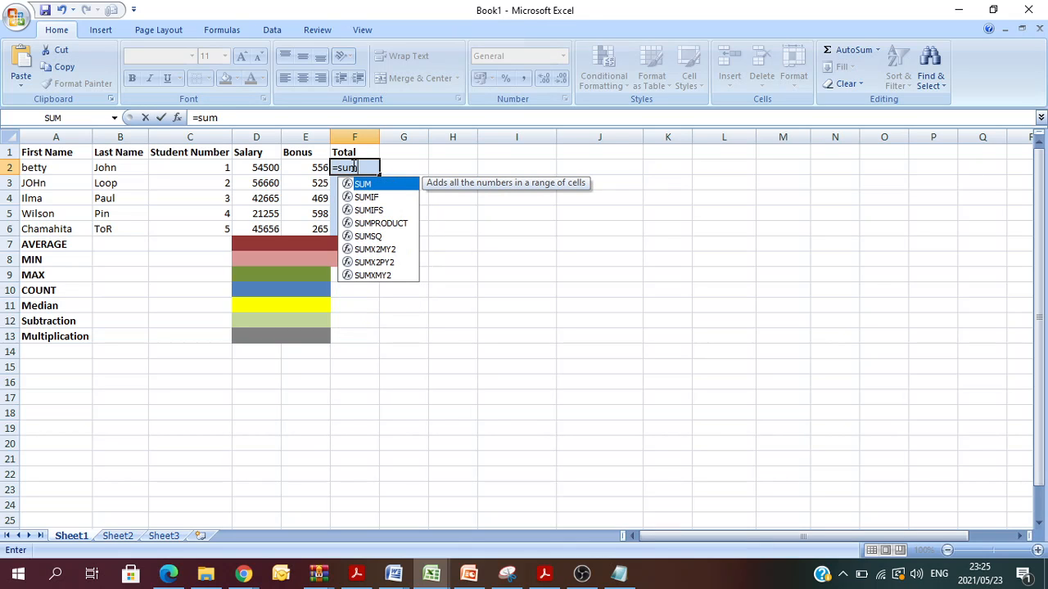
pyautogui.write('(')
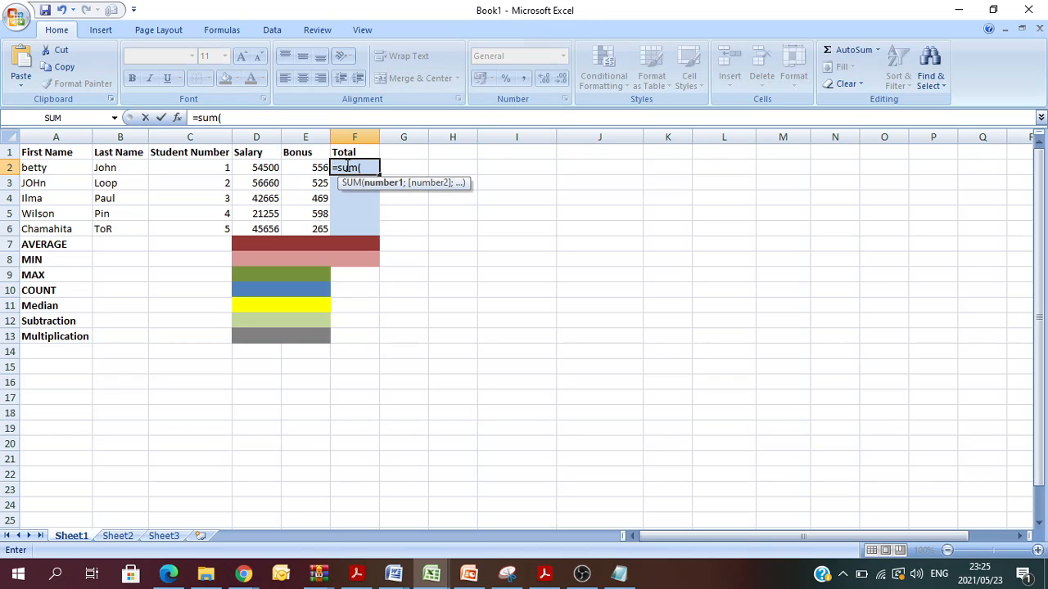
pyautogui.write('d2:')
pyautogui.write('e')
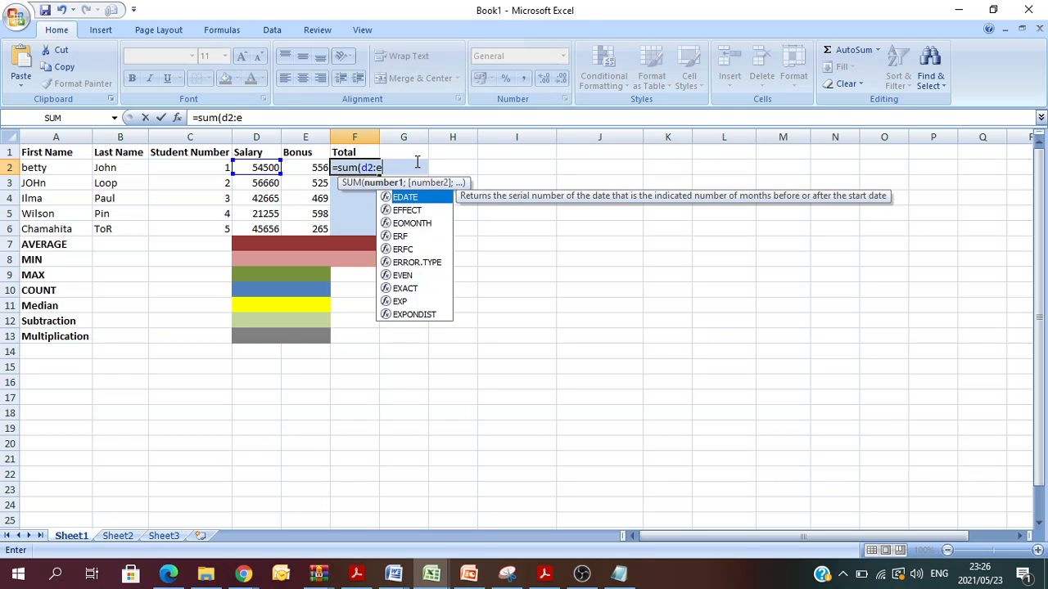
pyautogui.write('2')
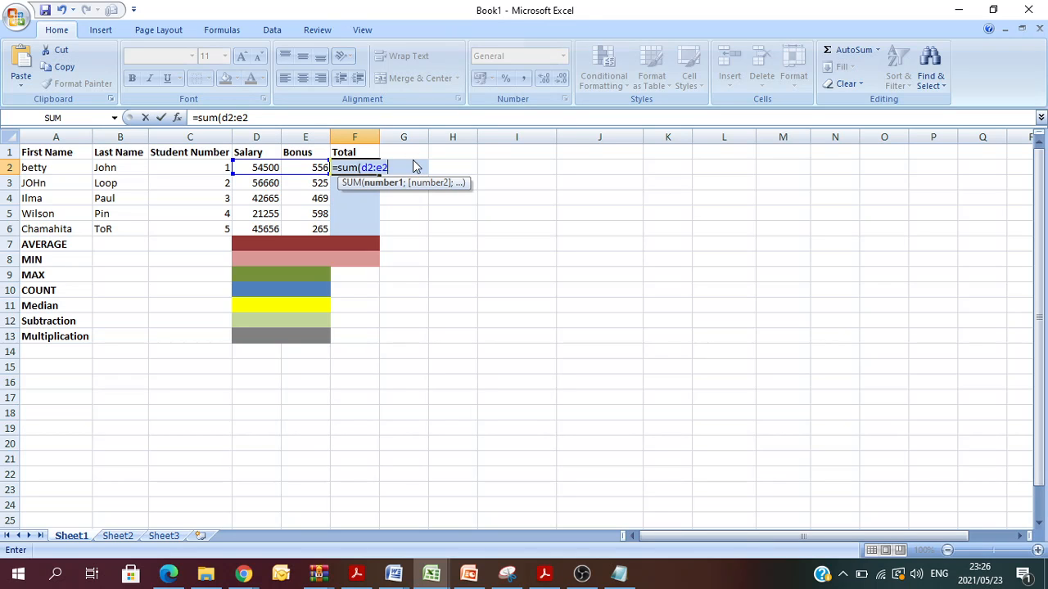
pyautogui.write(')')
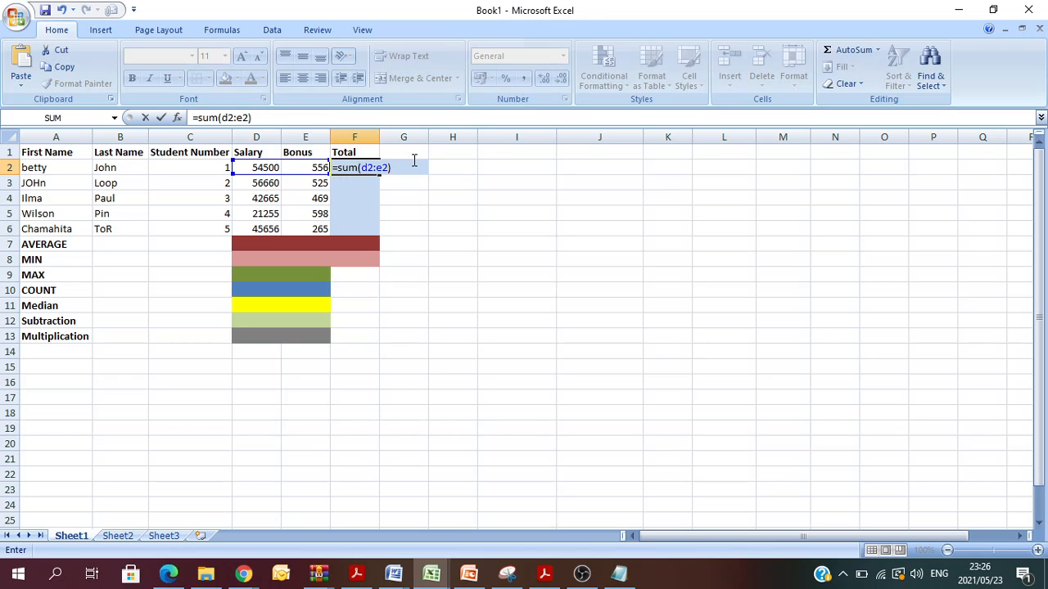
pyautogui.press('Return')
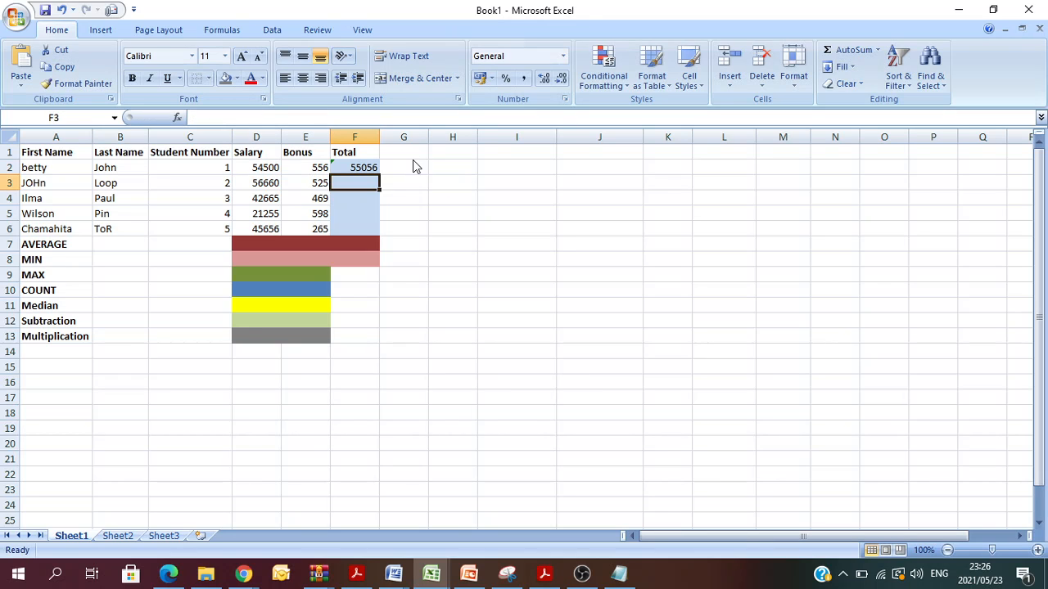
# Step: Fill the SUM formula from F2 down through F6 in the Total column
pyautogui.click(369, 161)
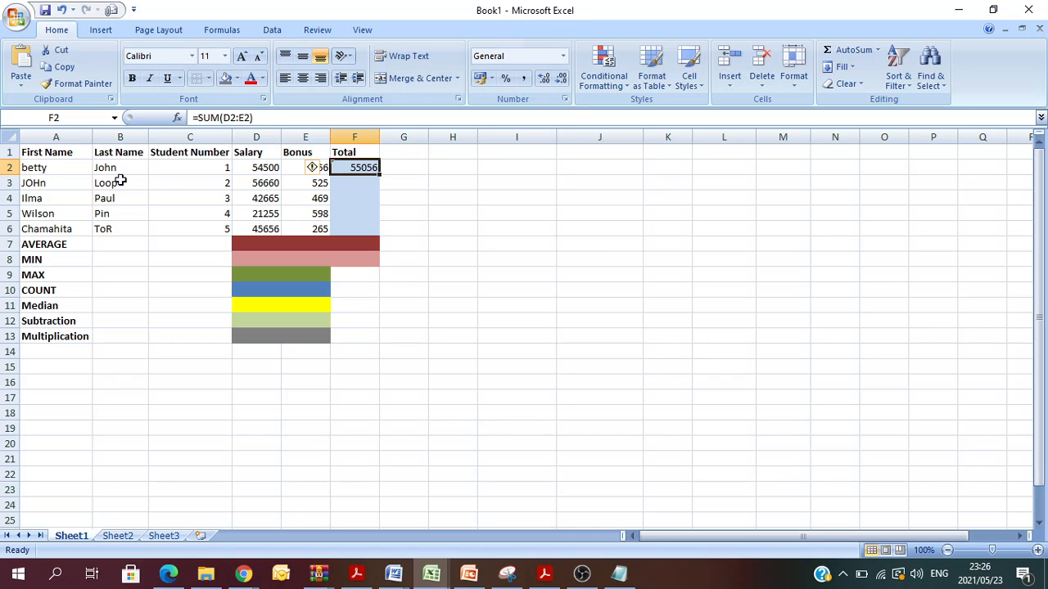
pyautogui.click(465, 187)
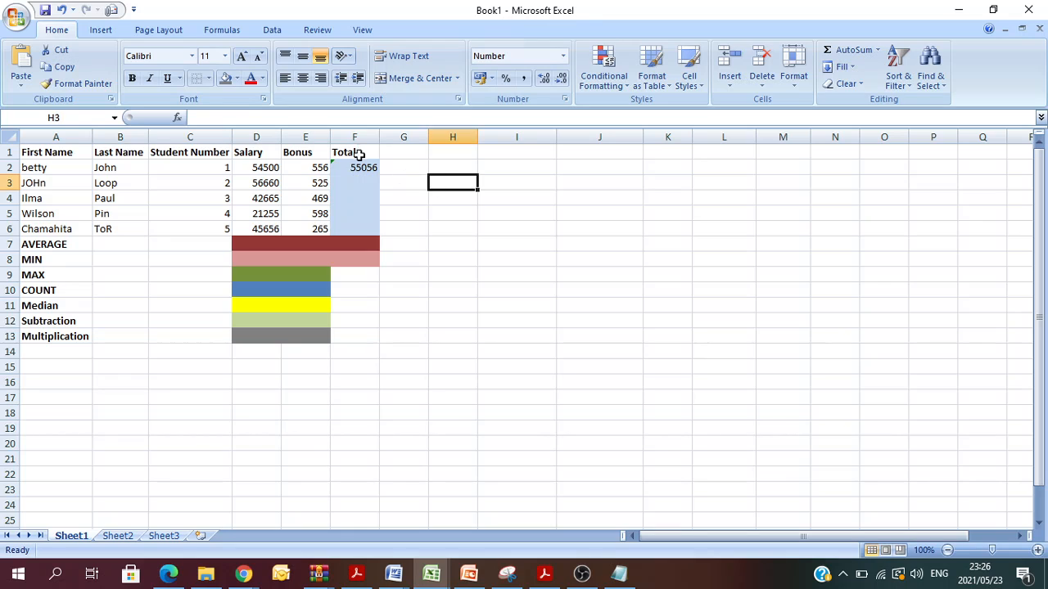
pyautogui.click(358, 167)
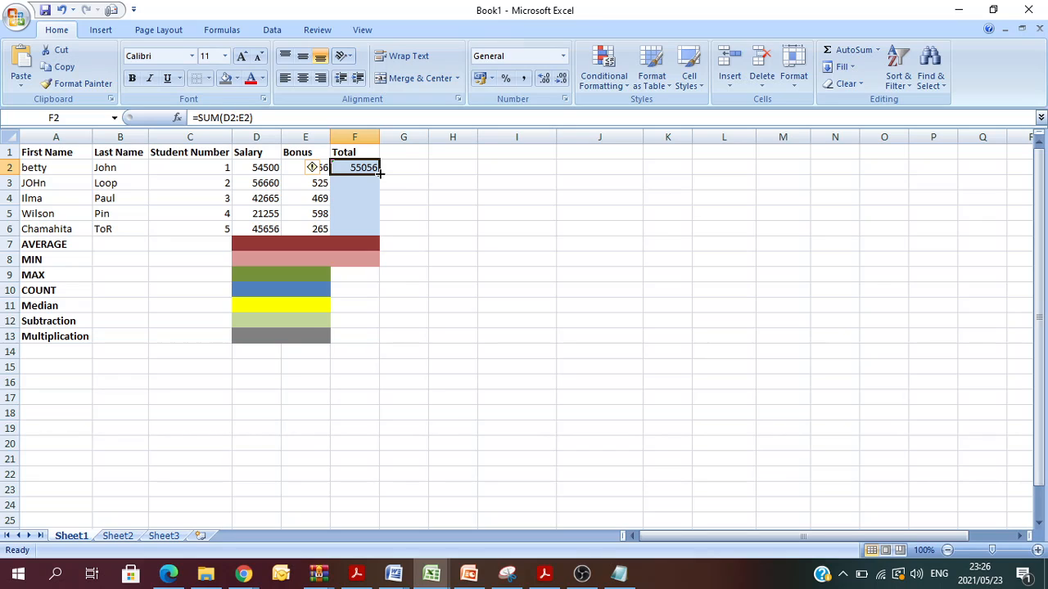
pyautogui.moveTo(379, 173); pyautogui.dragTo(379, 185)
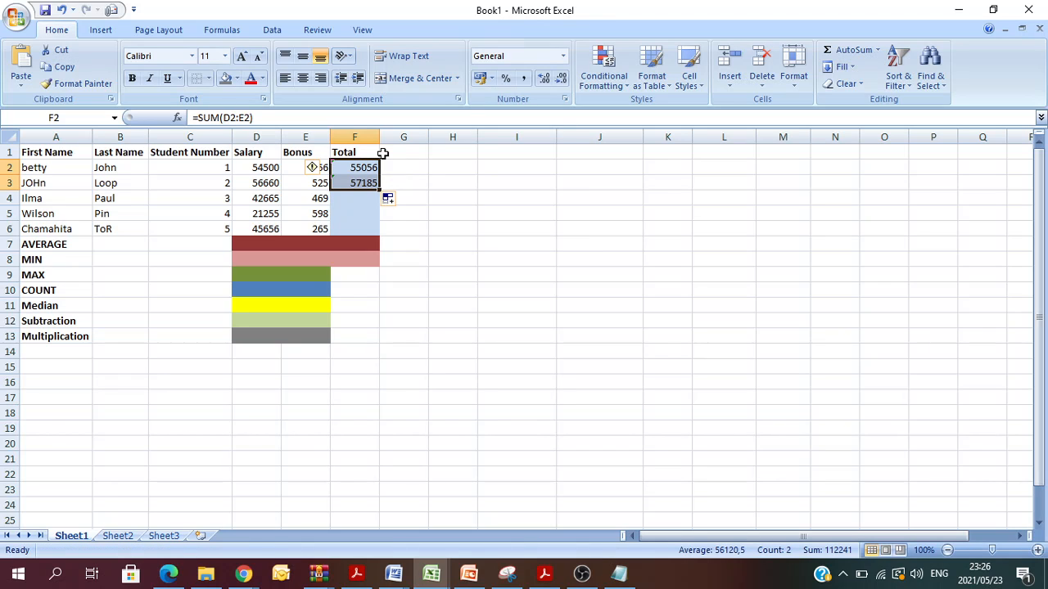
pyautogui.click(63, 10)
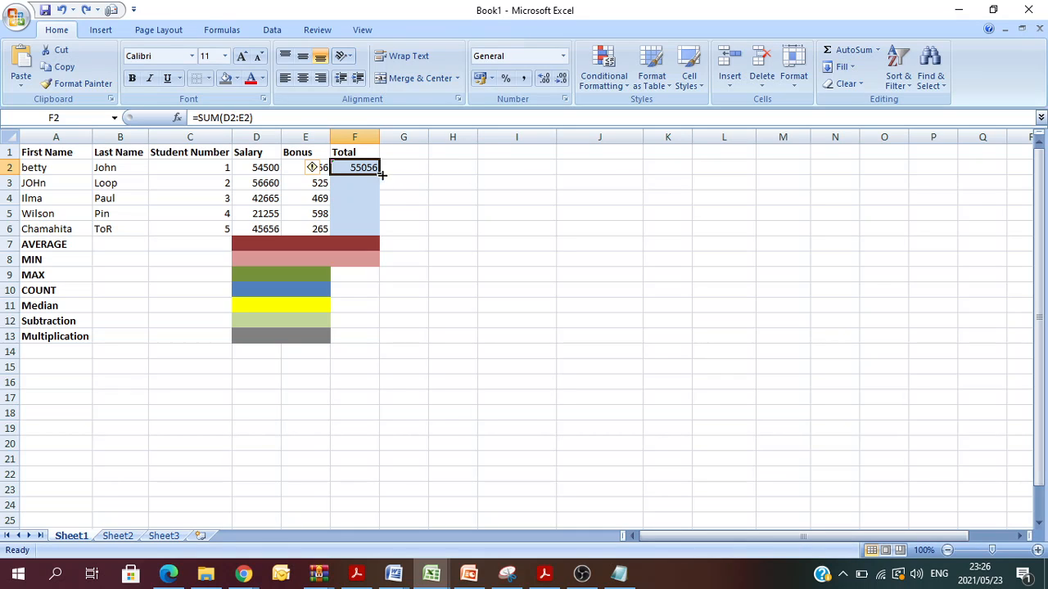
pyautogui.moveTo(380, 173); pyautogui.dragTo(371, 231)
pyautogui.click(575, 200)
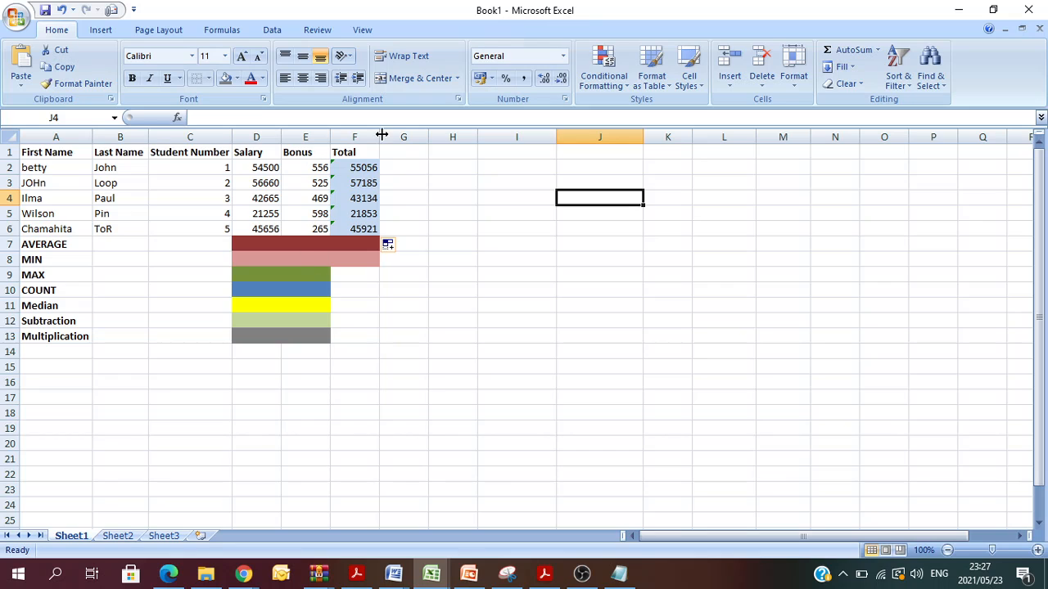
# Step: Enter =AVERAGE(D2:D6) in D7 to average the Salary column
pyautogui.doubleClick(256, 245)
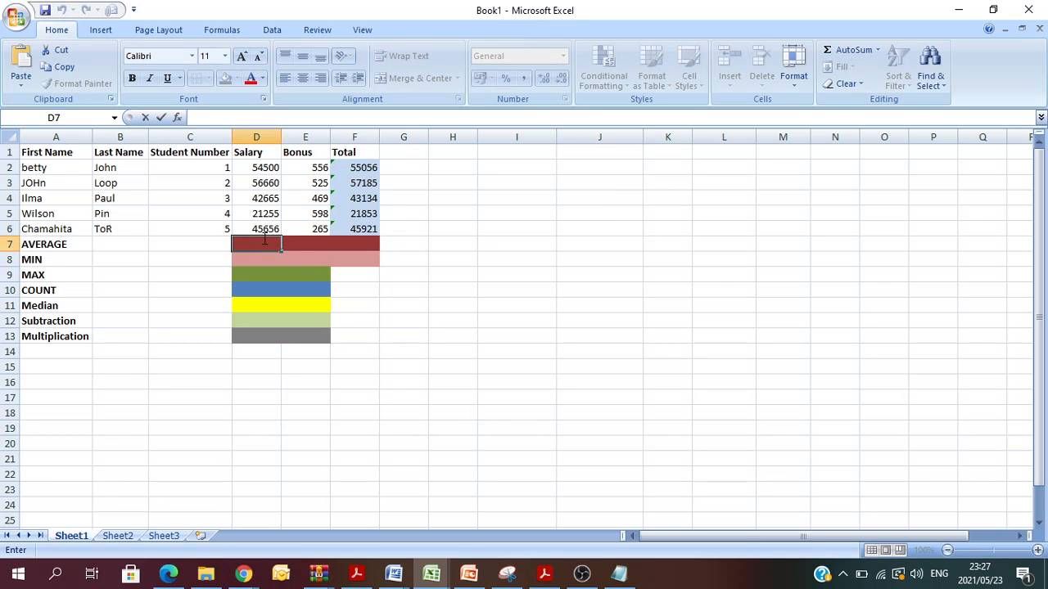
pyautogui.write('=ave')
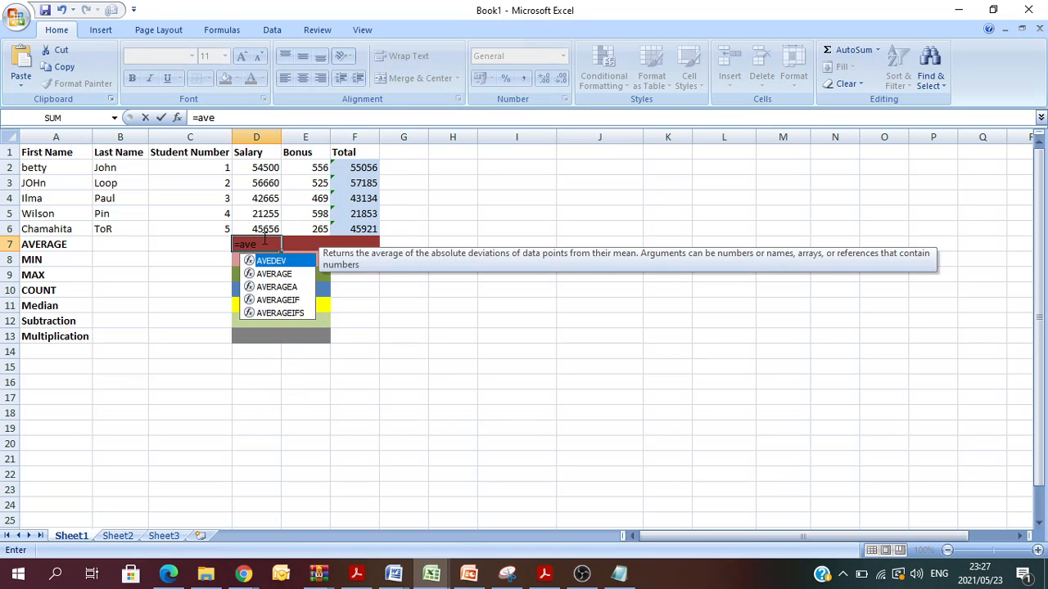
pyautogui.doubleClick(274, 274)
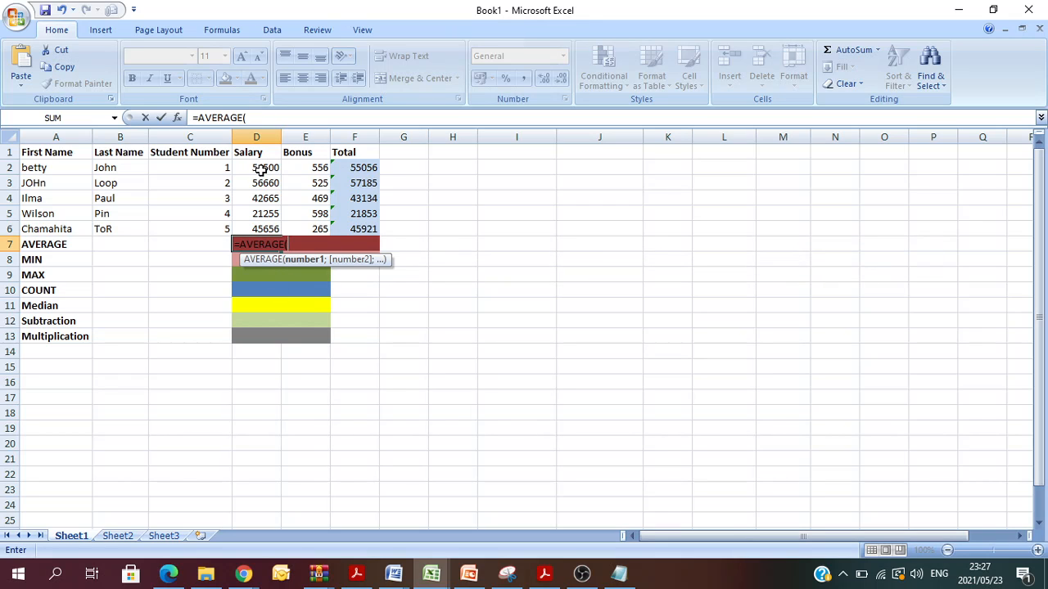
pyautogui.write('d2:d6')
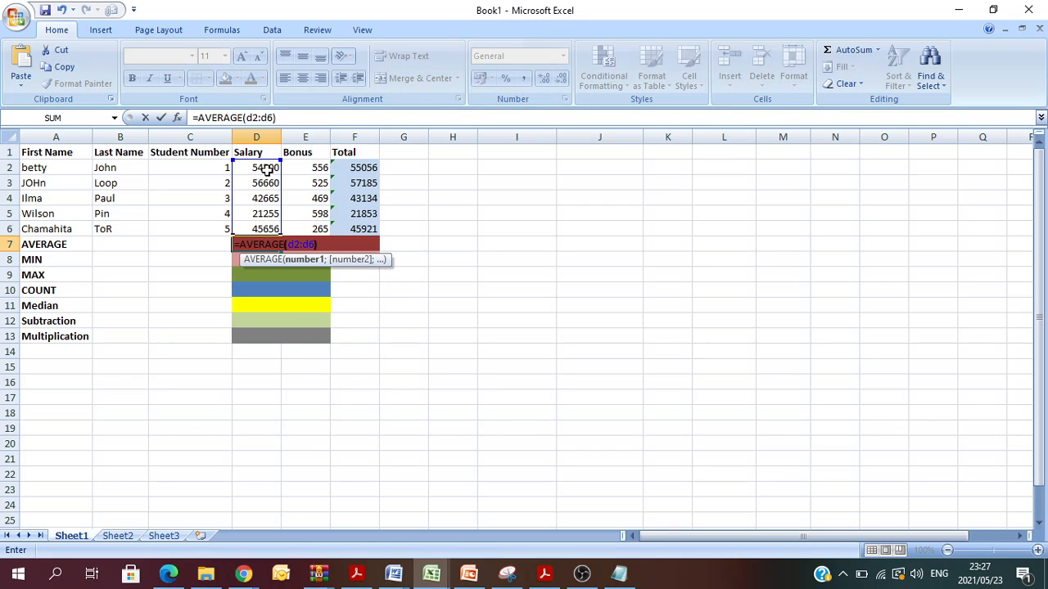
pyautogui.press('Return')
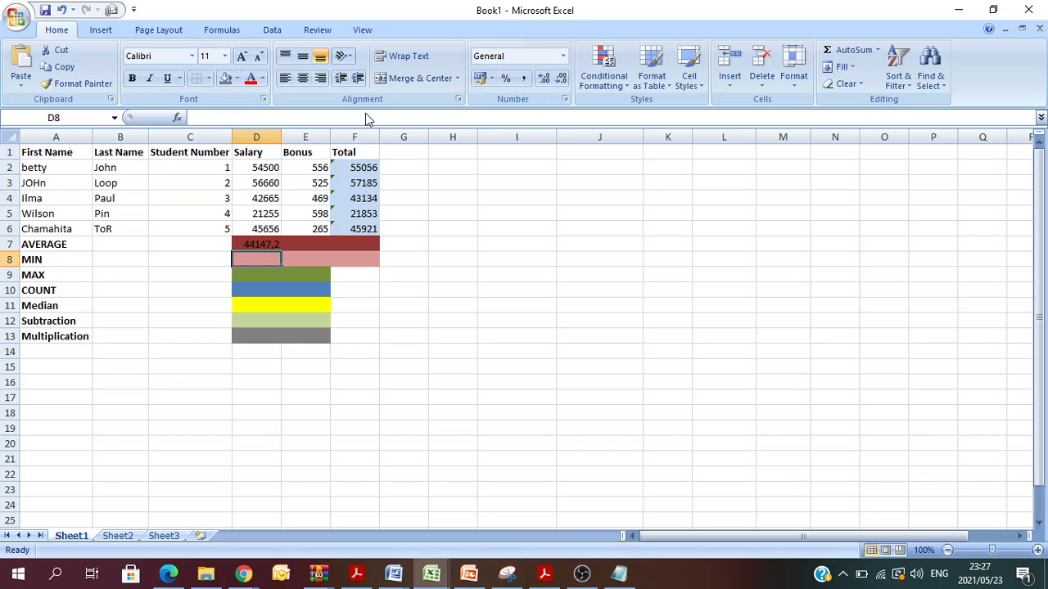
# Step: Fill the AVERAGE formula from D7 across to F7, covering the Bonus and Total columns
pyautogui.click(253, 244)
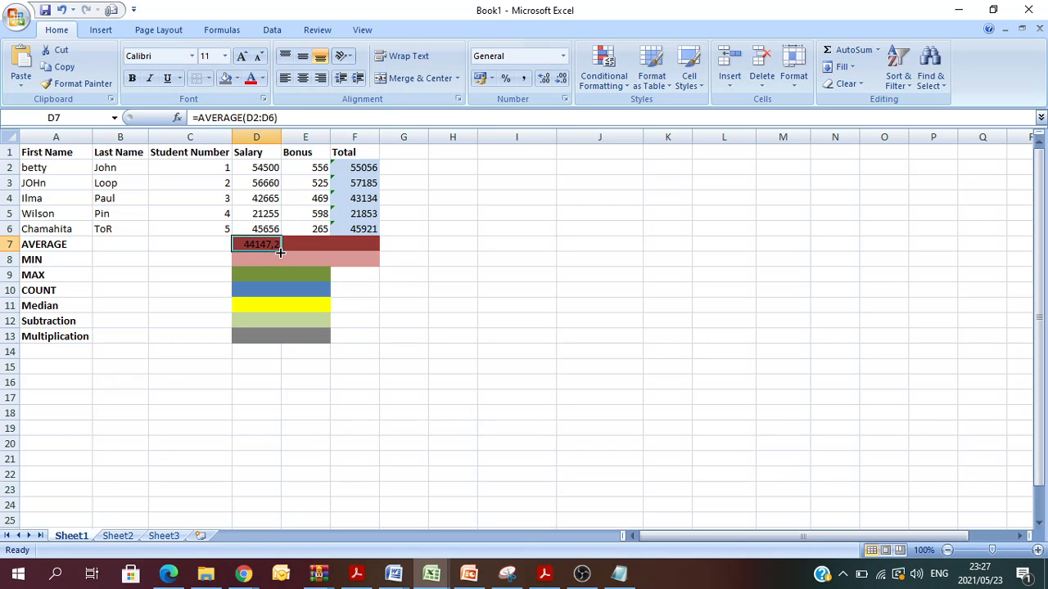
pyautogui.moveTo(280, 253); pyautogui.dragTo(364, 250)
pyautogui.click(694, 269)
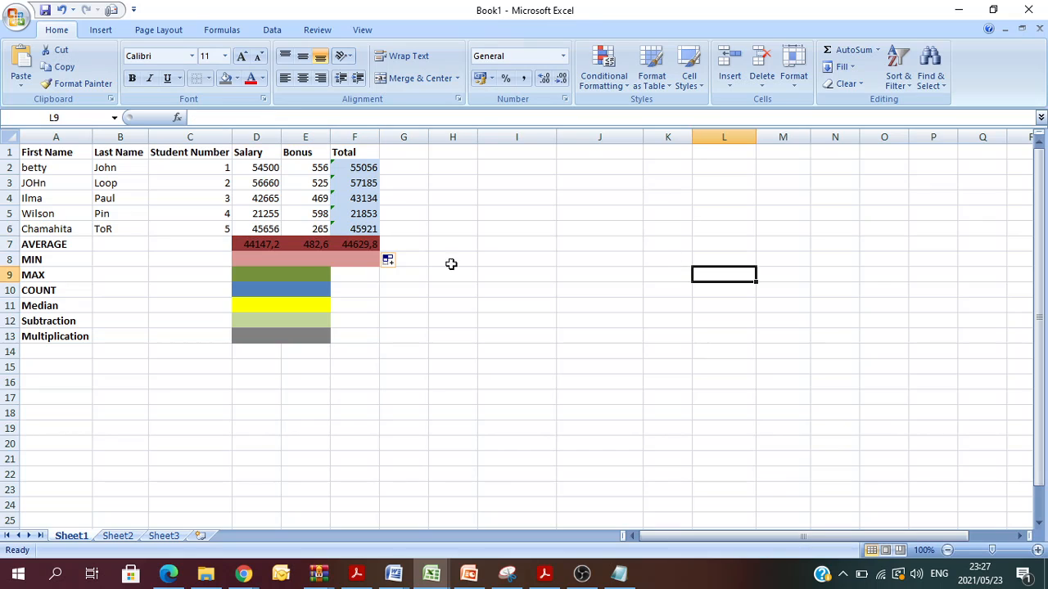
# Step: Enter =MIN(D2:D6) in D8 to find the smallest salary
pyautogui.click(272, 258)
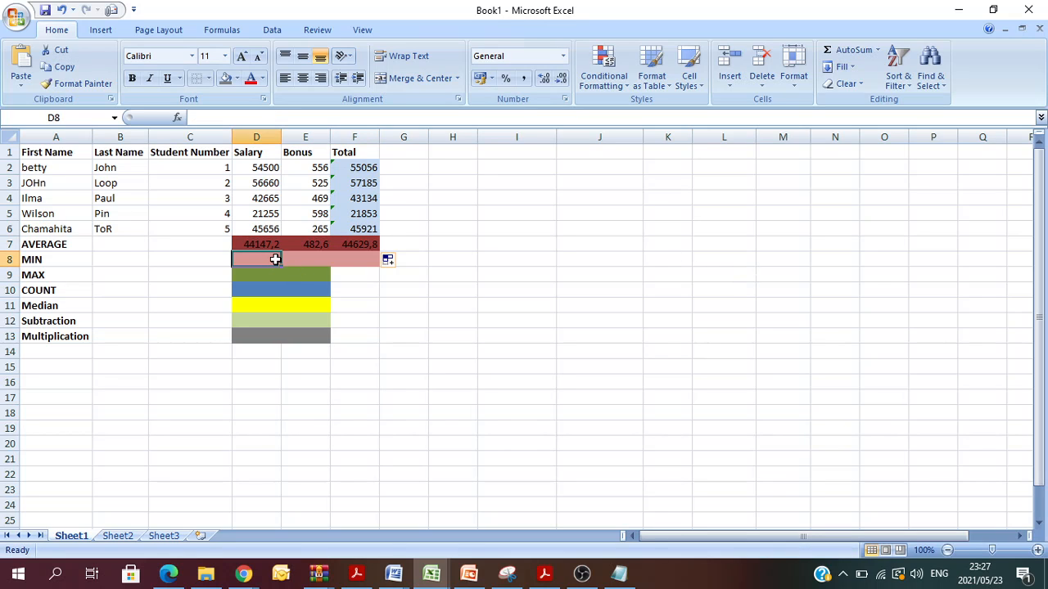
pyautogui.write('=min')
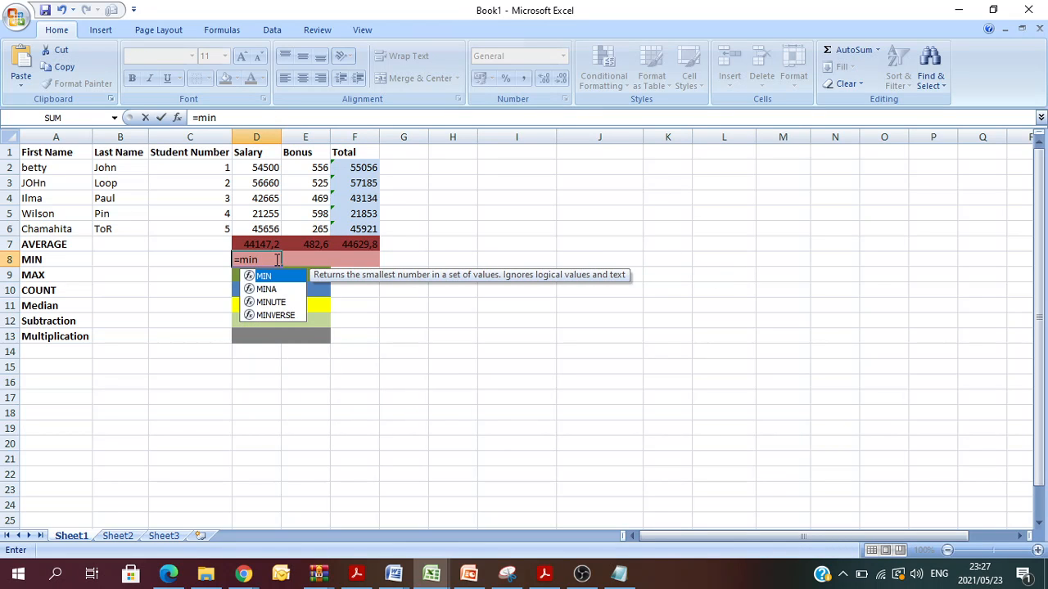
pyautogui.doubleClick(270, 277)
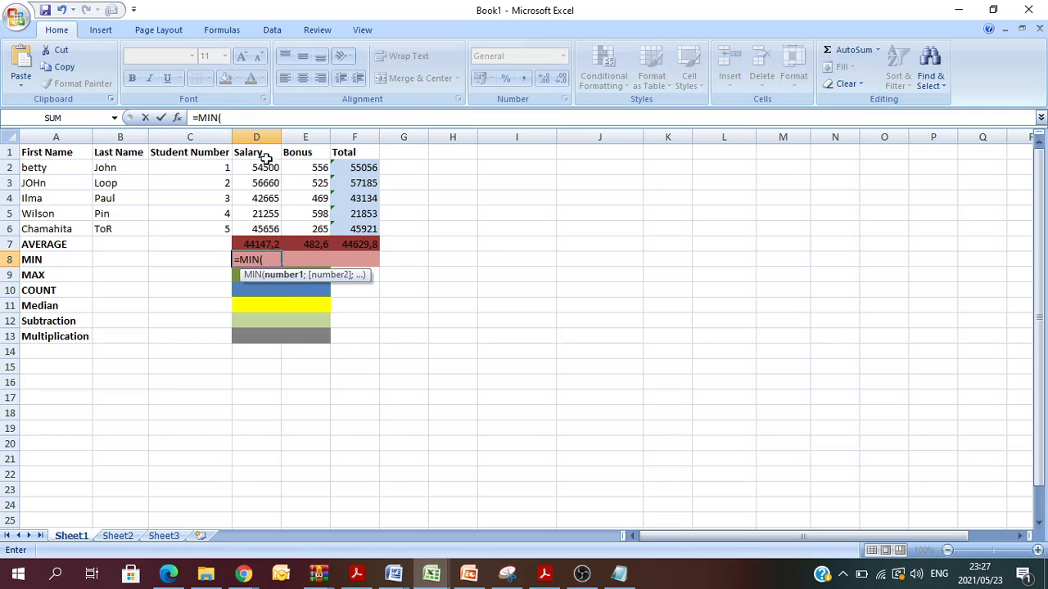
pyautogui.moveTo(269, 167); pyautogui.dragTo(263, 230)
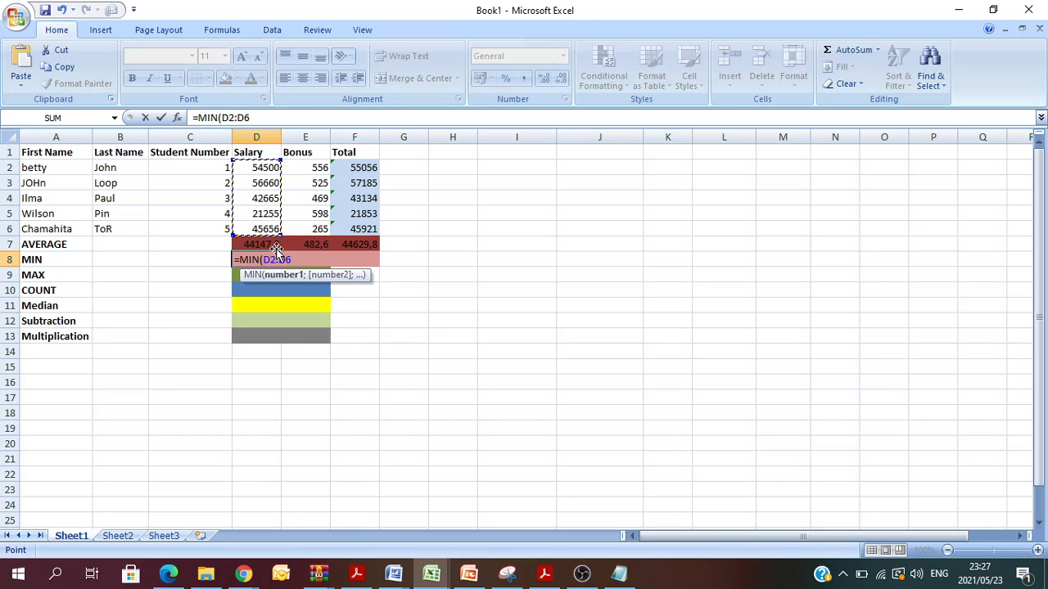
pyautogui.write(')')
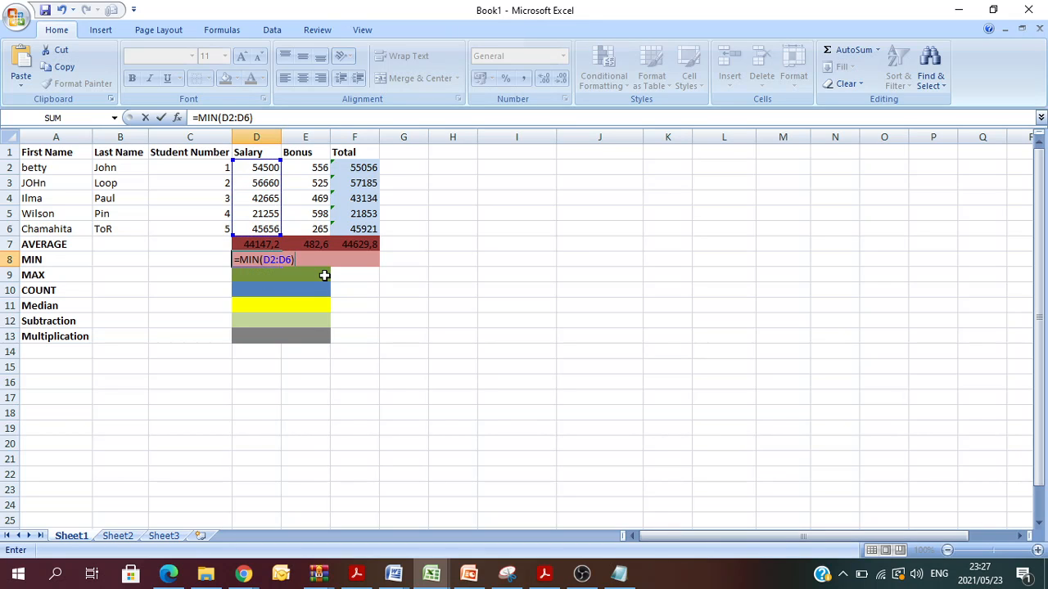
pyautogui.press('Return')
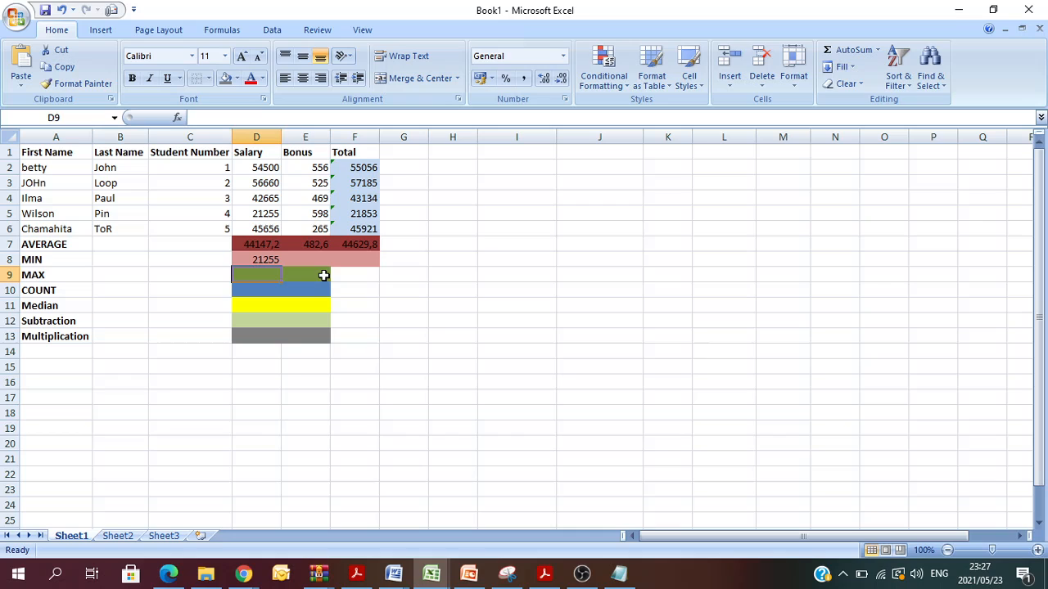
# Step: Fill the MIN formula from D8 across to F8, covering the Bonus and Total columns
pyautogui.click(264, 258)
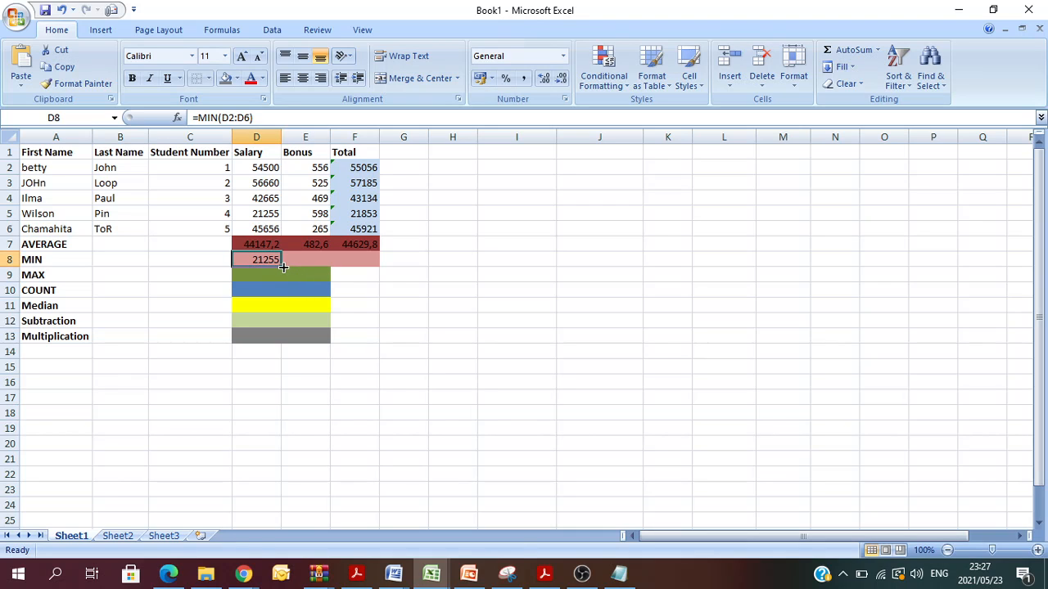
pyautogui.moveTo(280, 265); pyautogui.dragTo(363, 274)
pyautogui.click(530, 262)
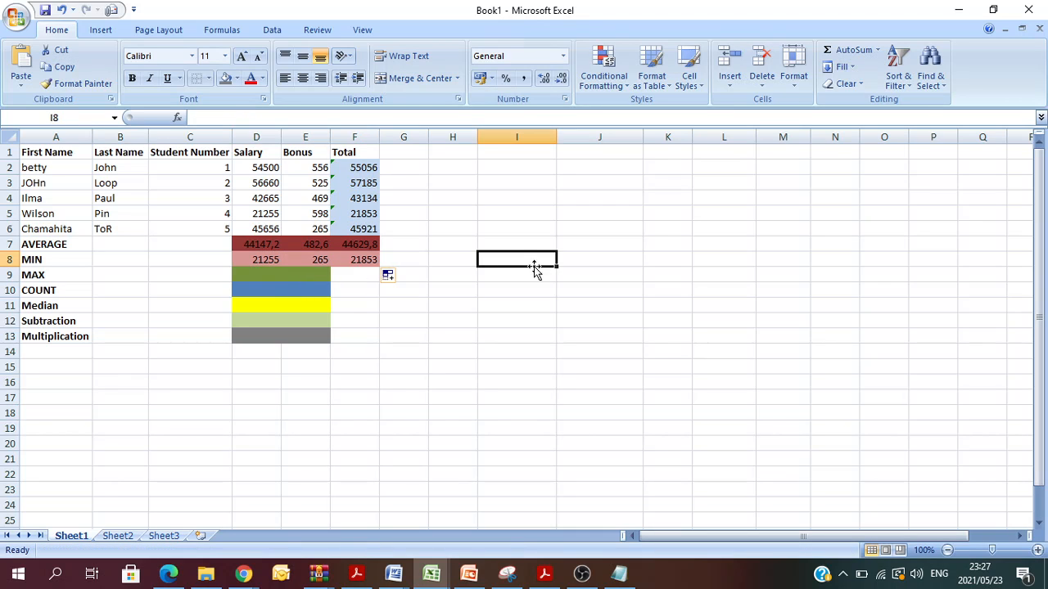
# Step: Enter =MAX(D2:D6) in D9 to find the largest salary
pyautogui.click(252, 273)
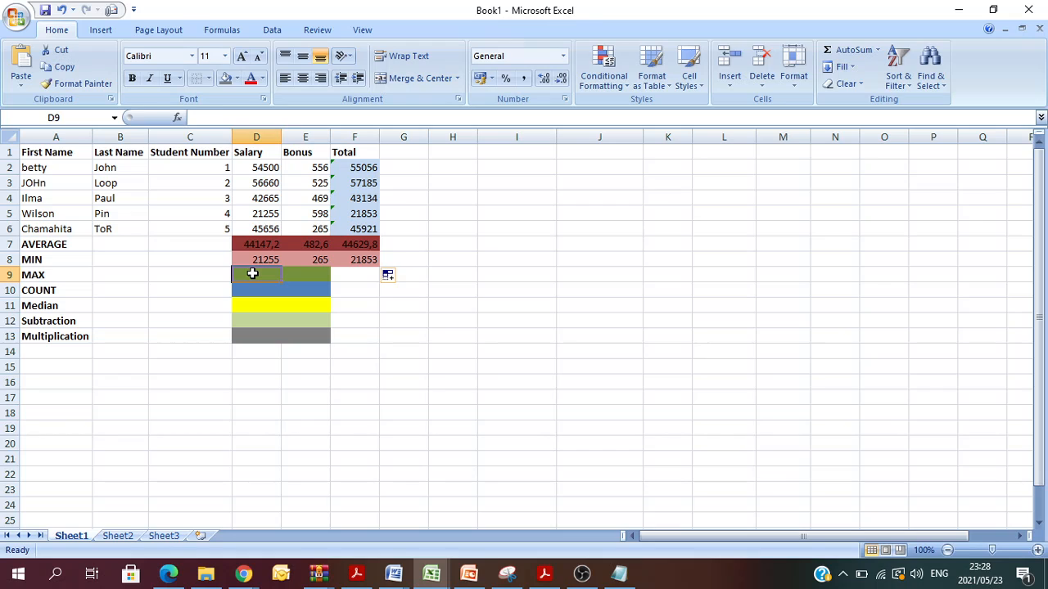
pyautogui.write('=max')
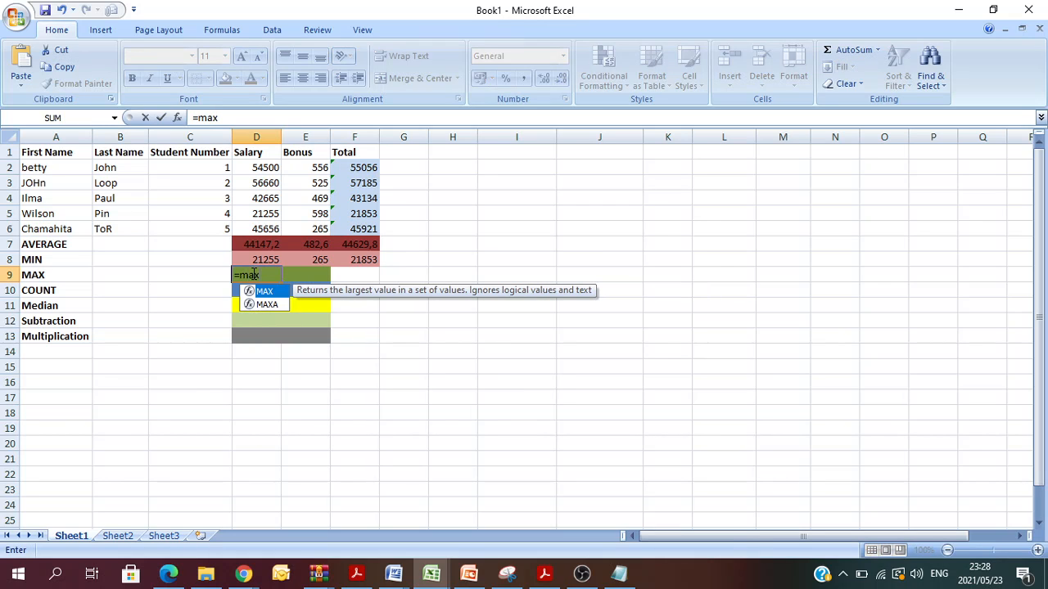
pyautogui.write('(')
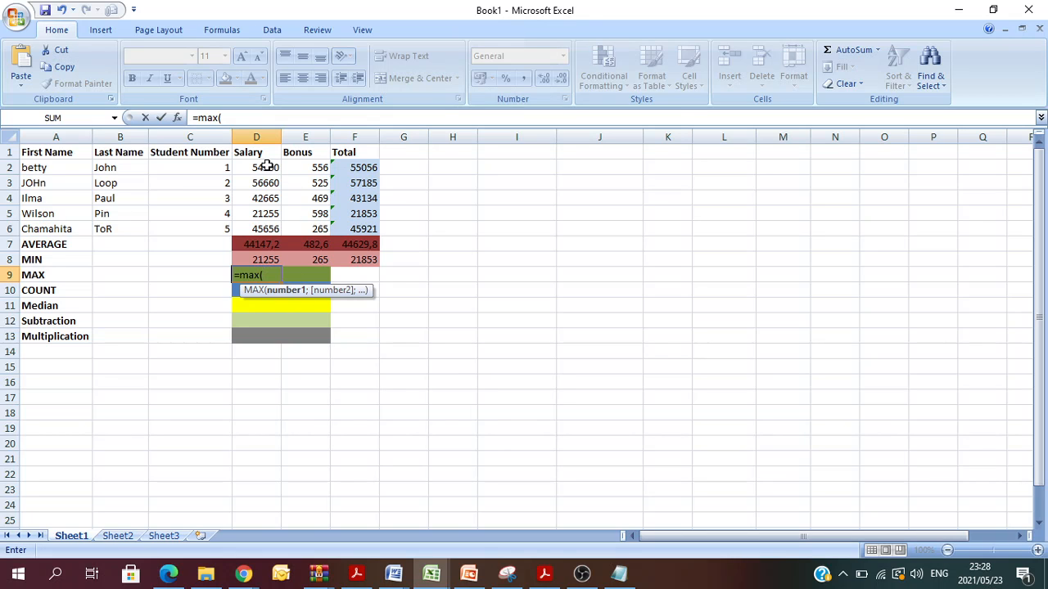
pyautogui.press('F1')
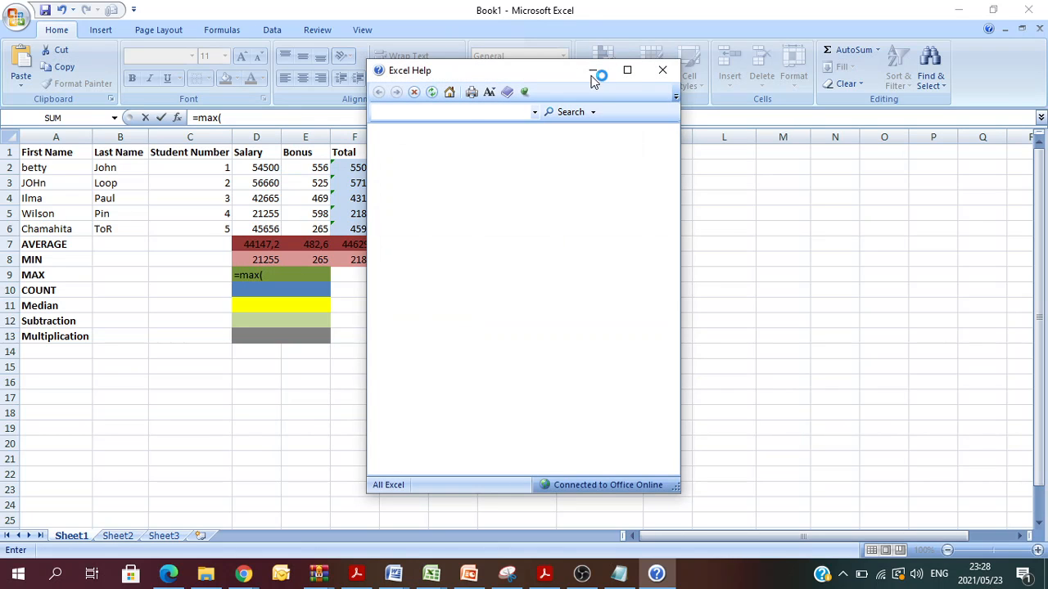
pyautogui.click(601, 75)
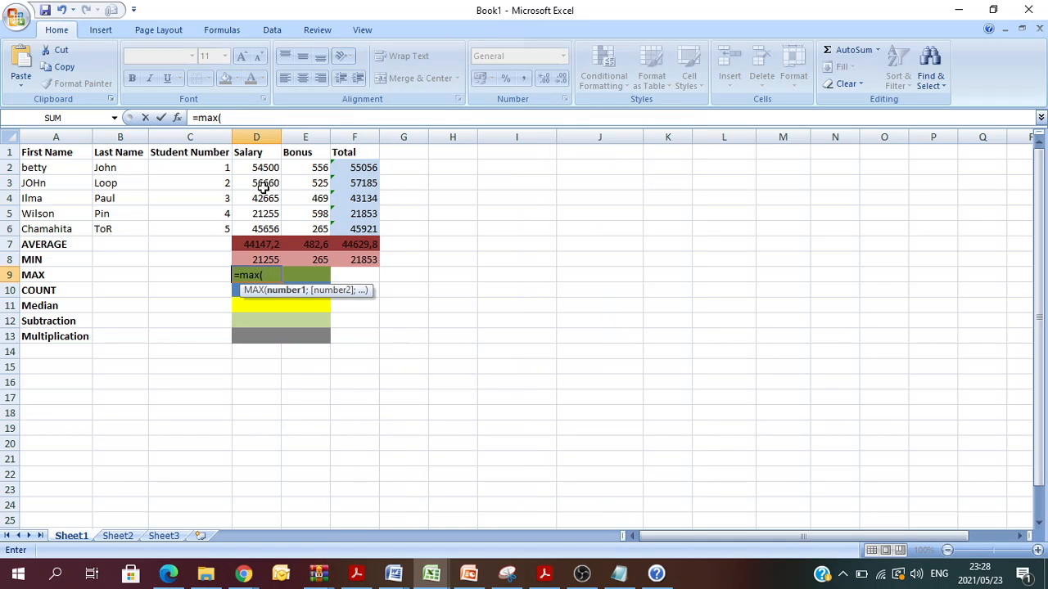
pyautogui.write('d2:d6')
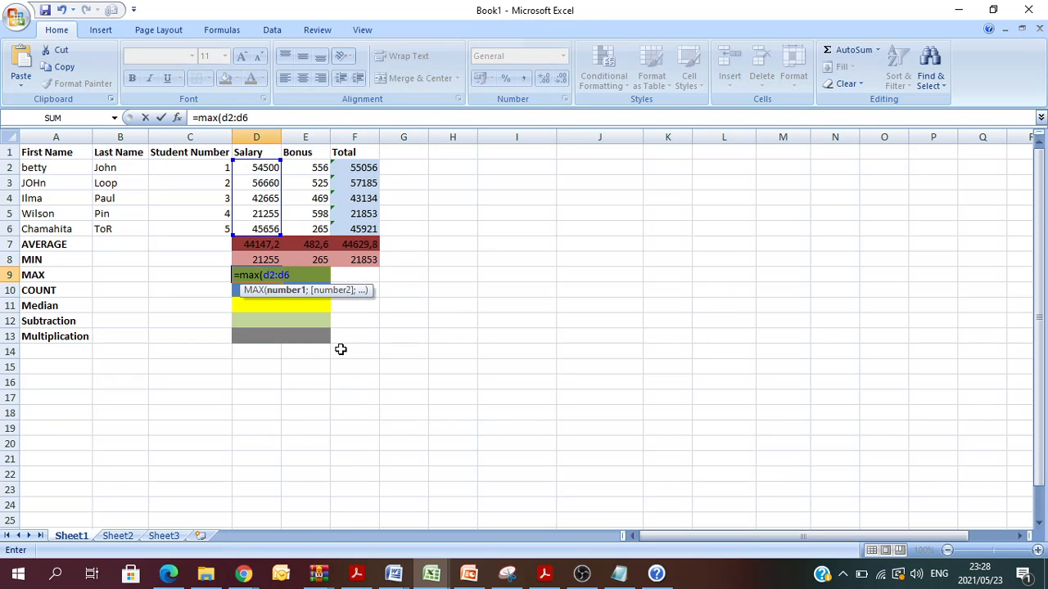
pyautogui.write(')')
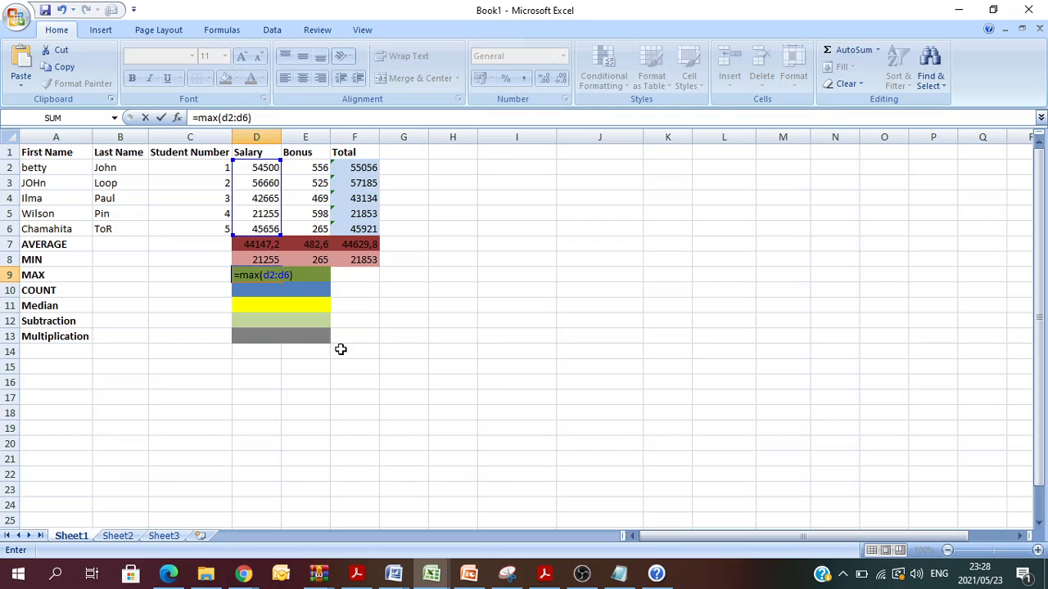
pyautogui.press('Return')
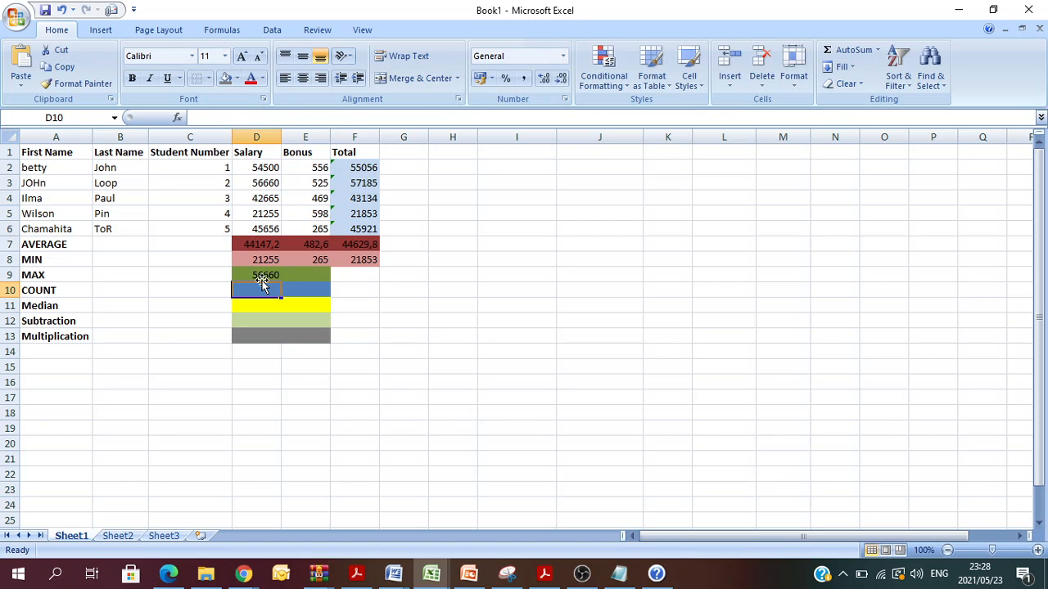
# Step: Fill the MAX formula from D9 across to E9 for the Bonus column
pyautogui.click(263, 276)
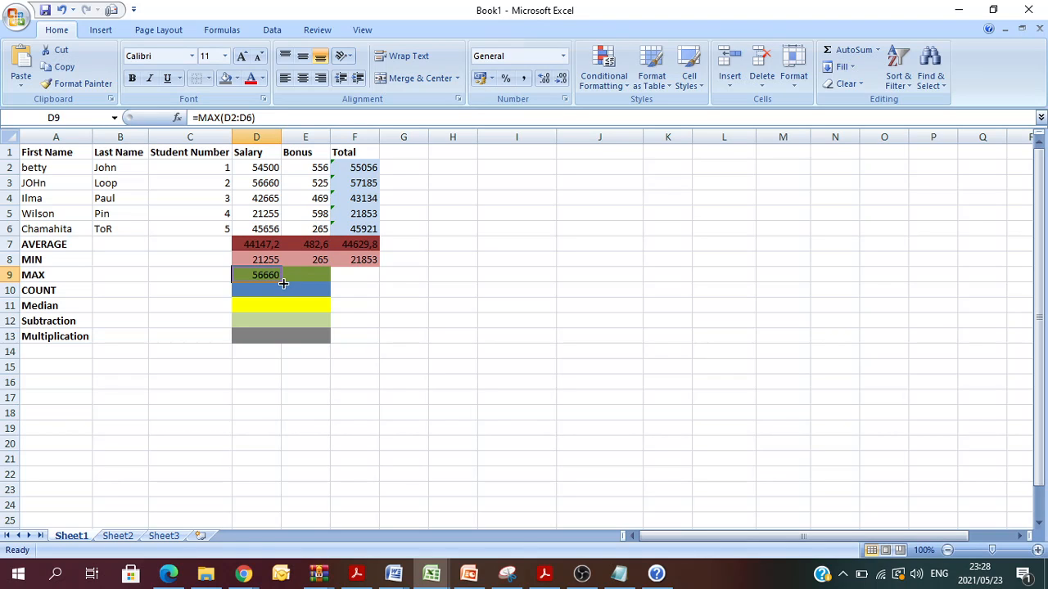
pyautogui.moveTo(281, 283); pyautogui.dragTo(329, 283)
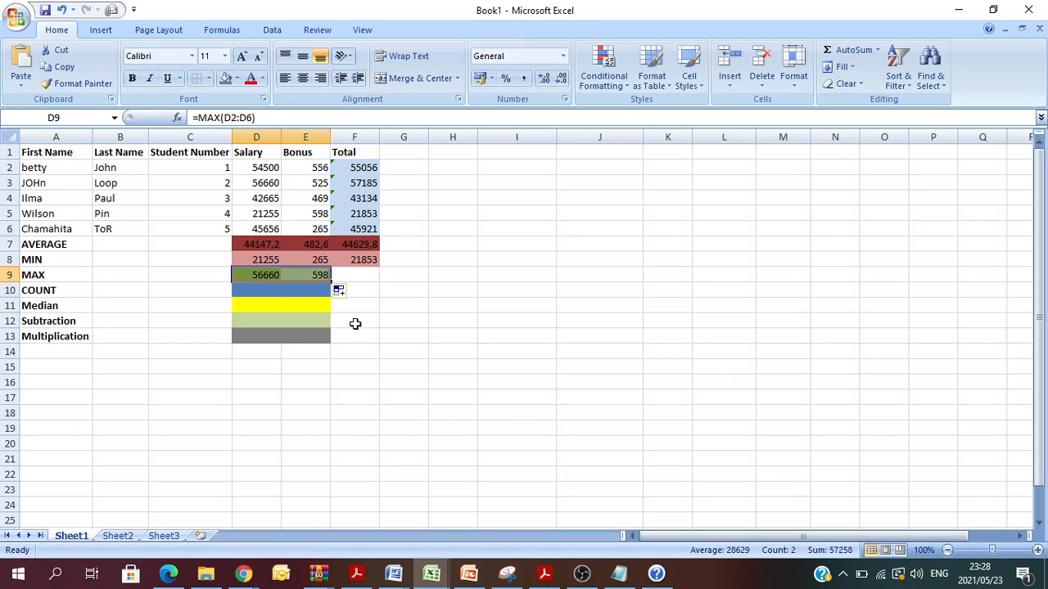
pyautogui.click(418, 319)
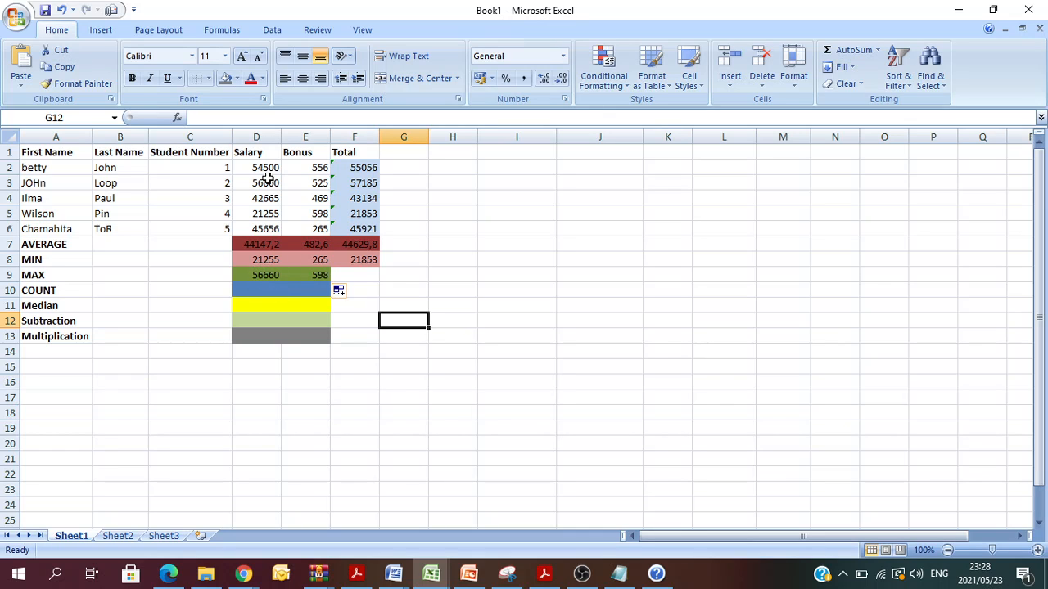
# Step: Select D10, check the COUNT formula syntax and example in the Notepad notes, and return to the Book1 workbook in Excel
pyautogui.click(254, 288)
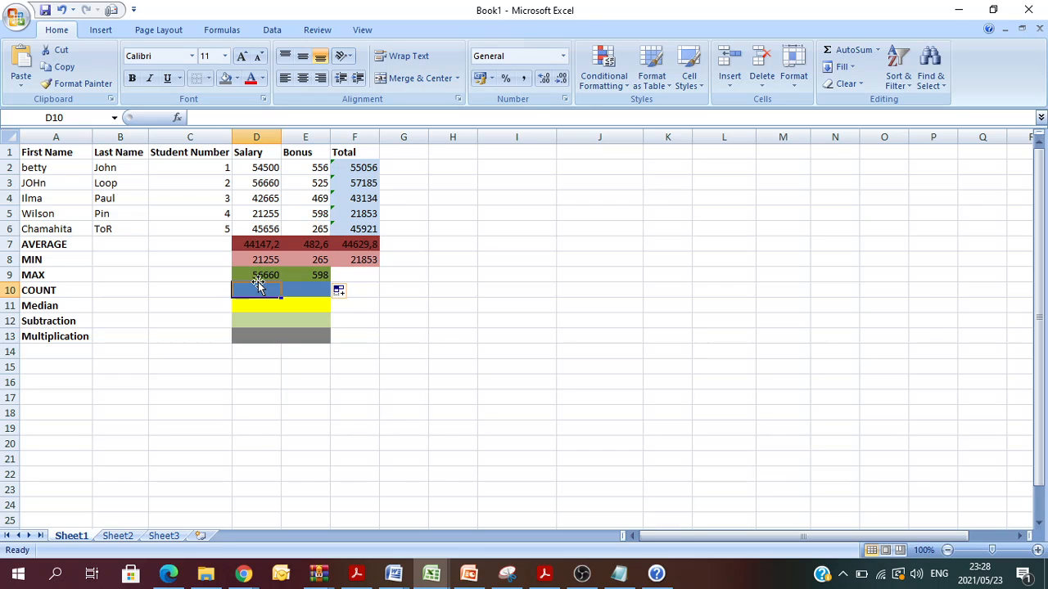
pyautogui.click(619, 573)
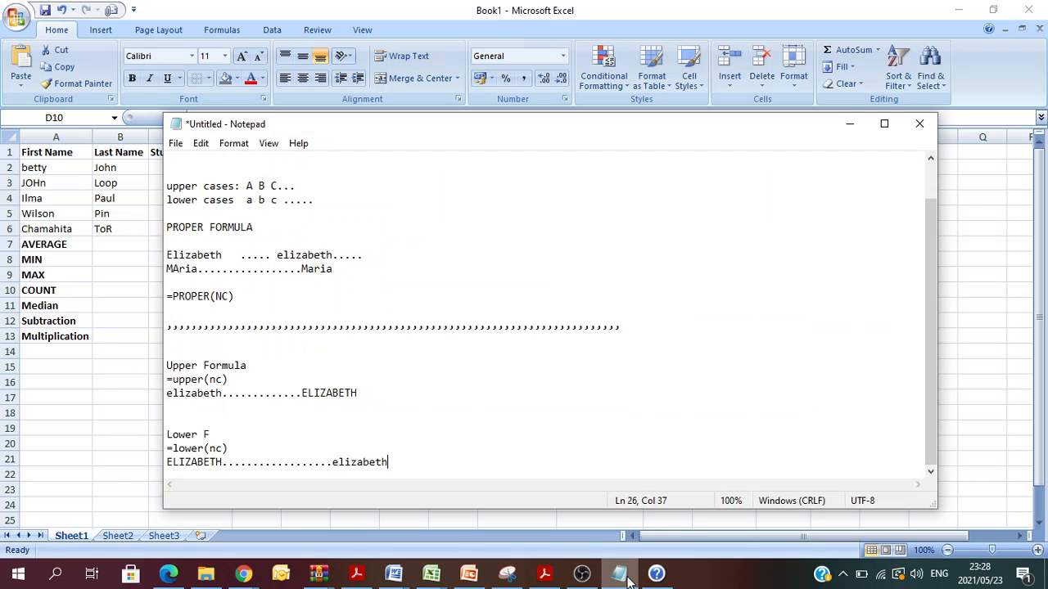
pyautogui.scroll(1, 228, 169)
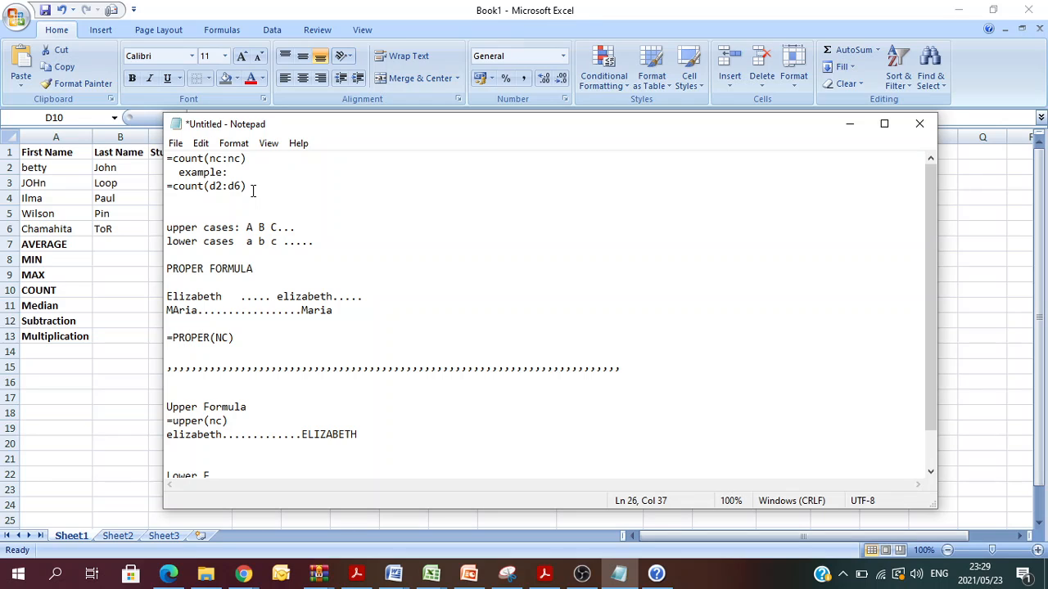
pyautogui.moveTo(253, 190); pyautogui.dragTo(172, 155)
pyautogui.click(290, 186)
pyautogui.click(433, 575)
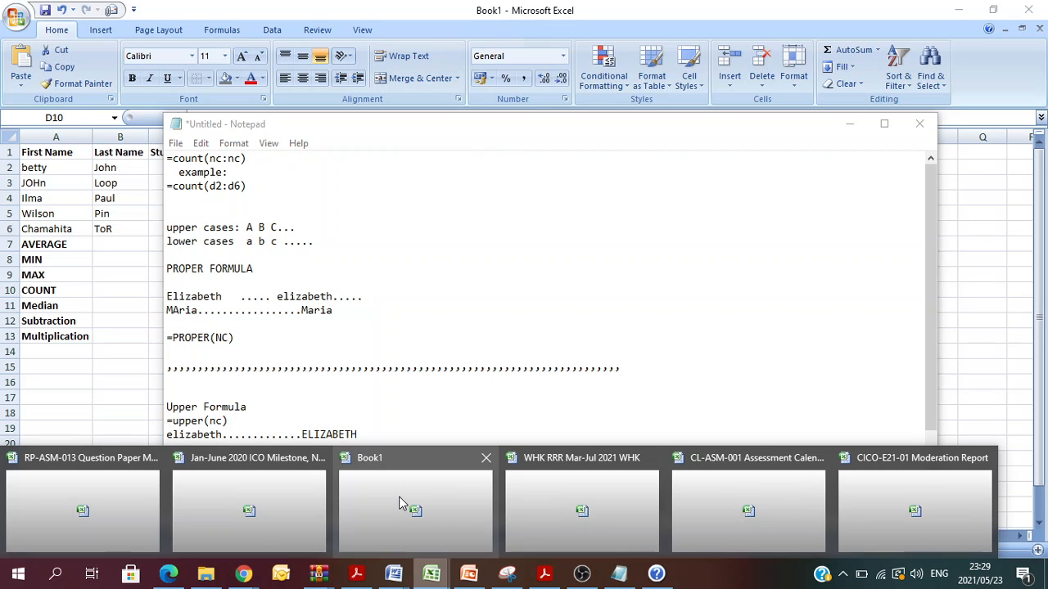
pyautogui.click(398, 496)
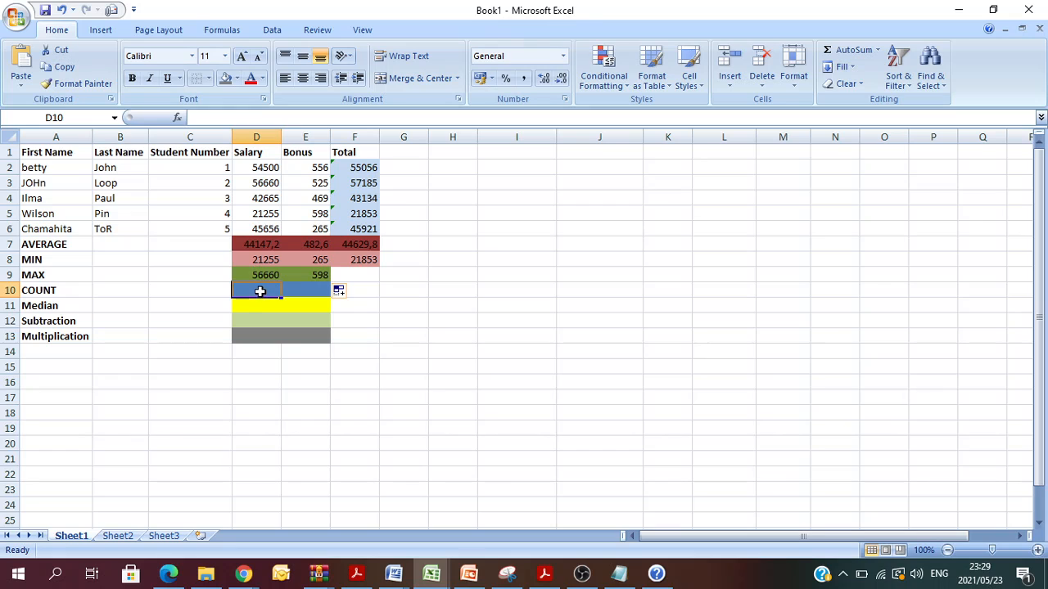
# Step: Enter =COUNT(D2:D6) in D10 to count the salary entries
pyautogui.write('=')
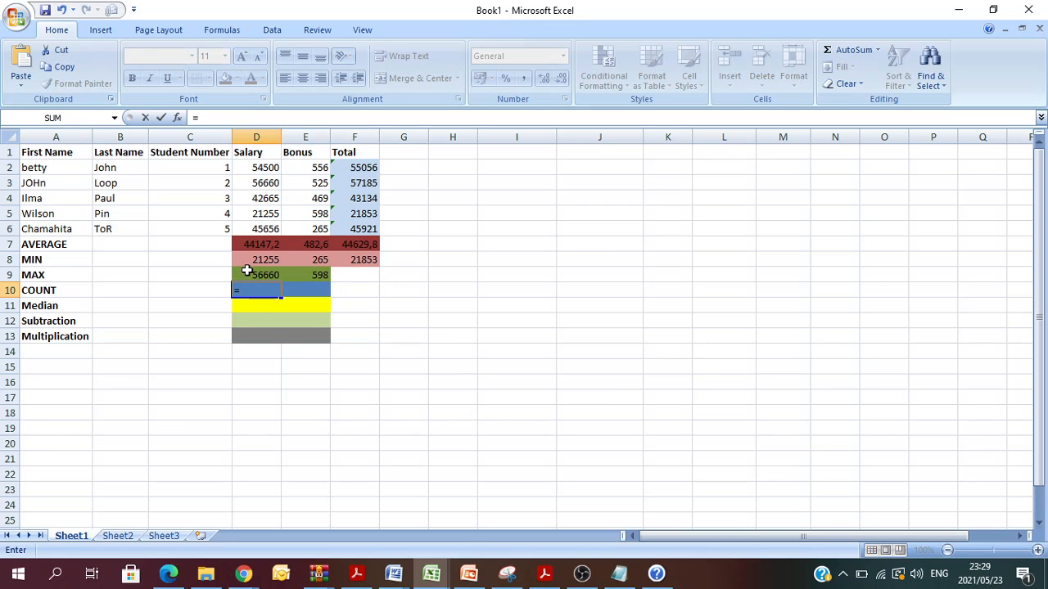
pyautogui.write('count')
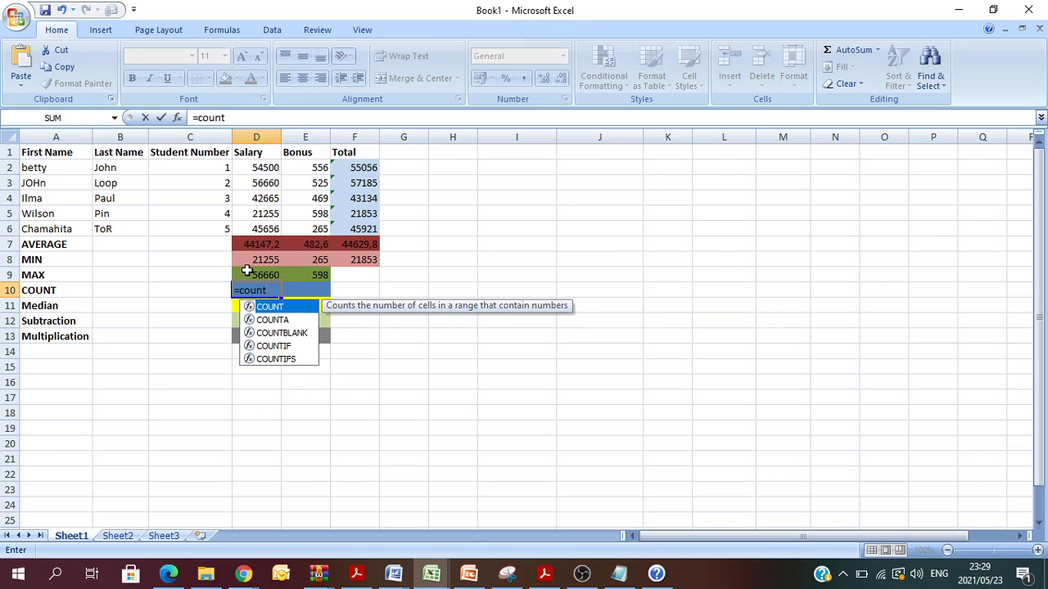
pyautogui.write('(')
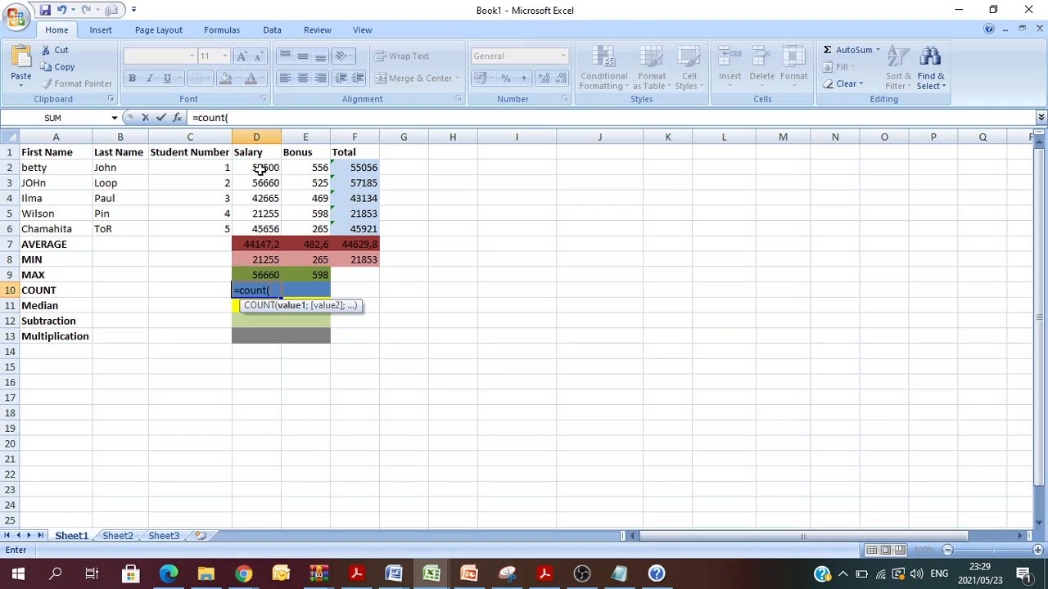
pyautogui.write('d2:d6')
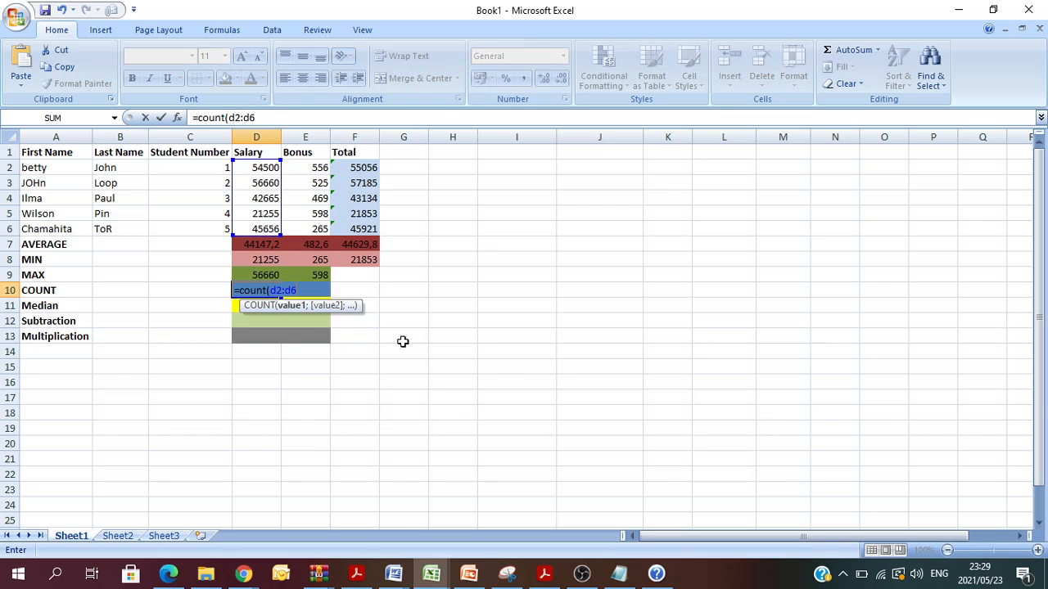
pyautogui.write(')')
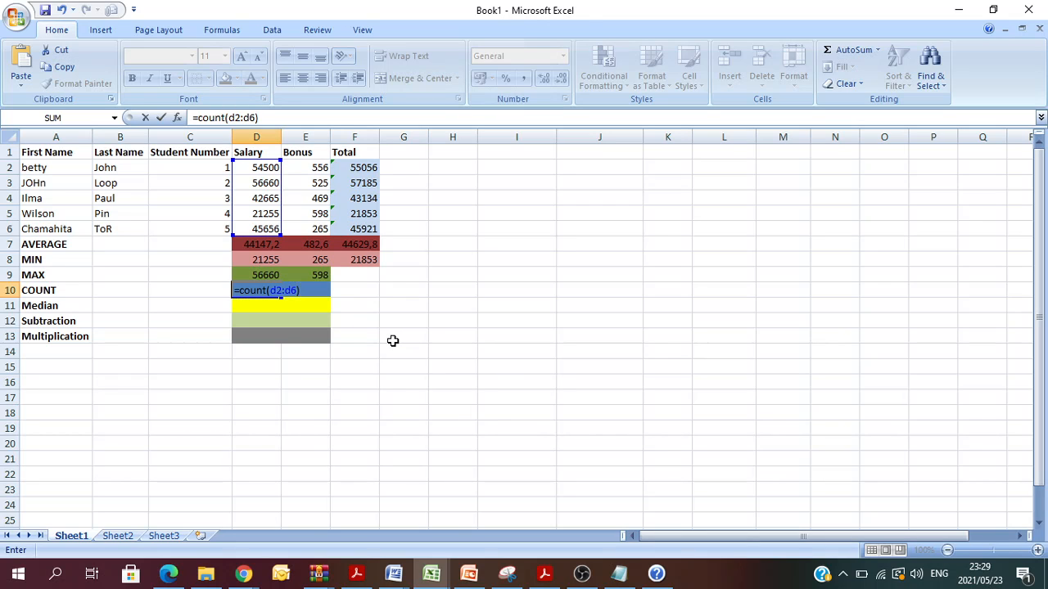
pyautogui.press('Return')
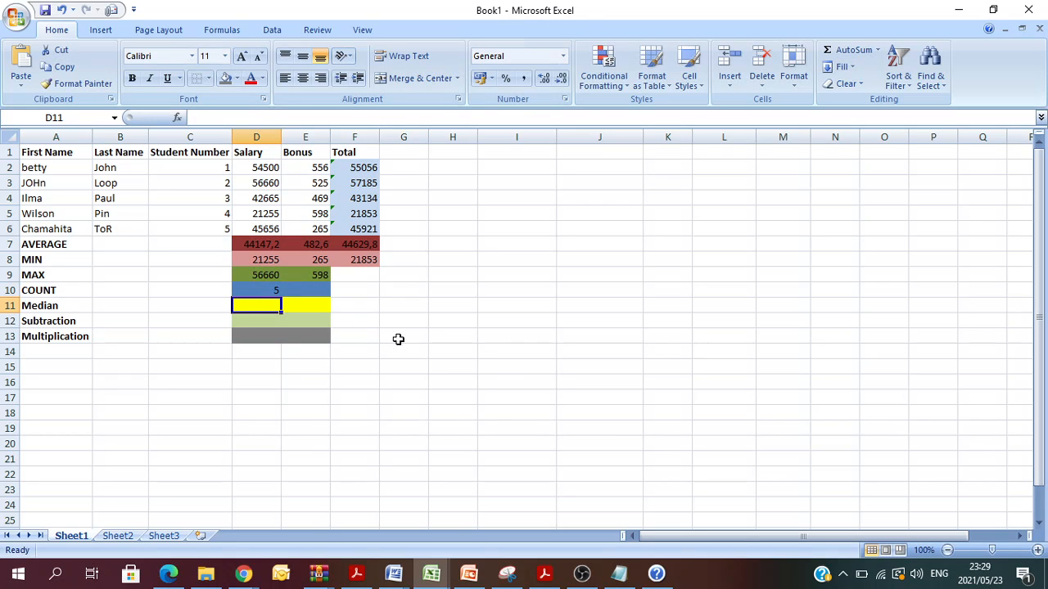
# Step: Fill the COUNT formula from D10 across to E10 for the Bonus column
pyautogui.click(276, 291)
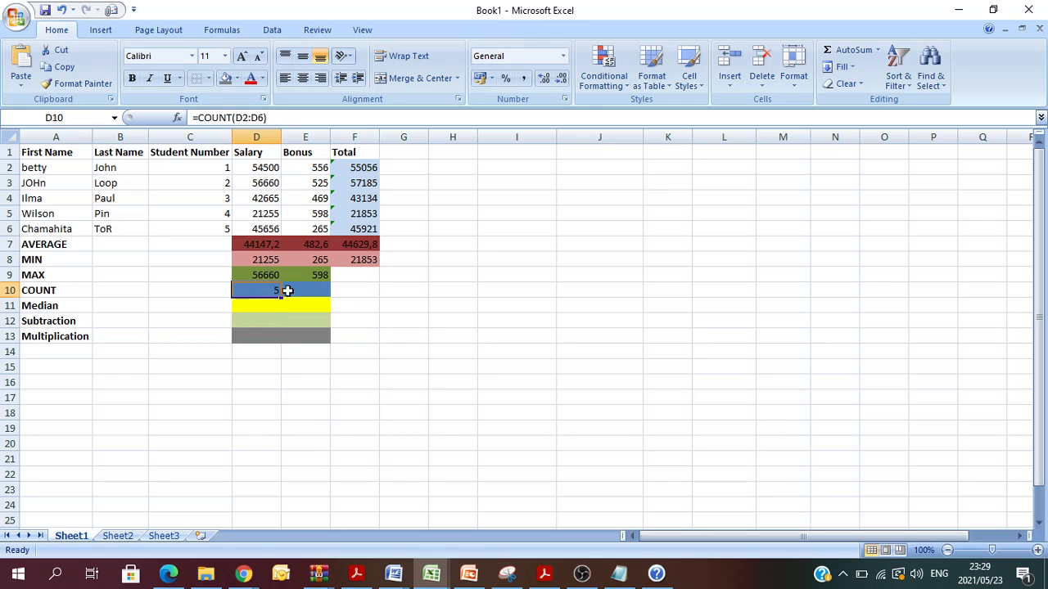
pyautogui.moveTo(280, 295); pyautogui.dragTo(326, 296)
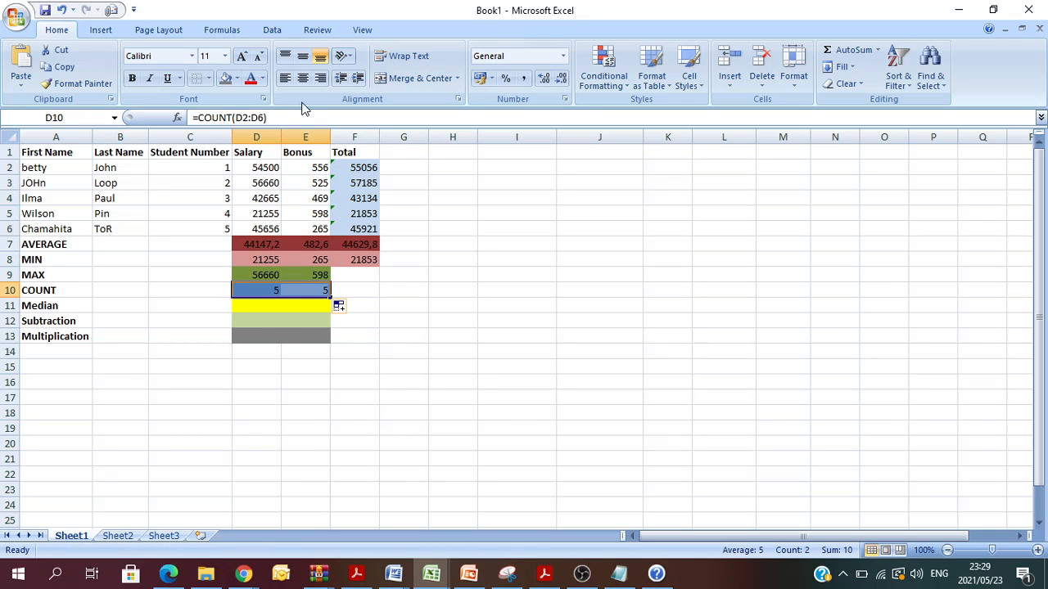
pyautogui.click(446, 337)
# Step: Enter =MEDIAN(D2:D6) in D11 for the median salary and fill it across to E11 for the Bonus column
pyautogui.click(251, 304)
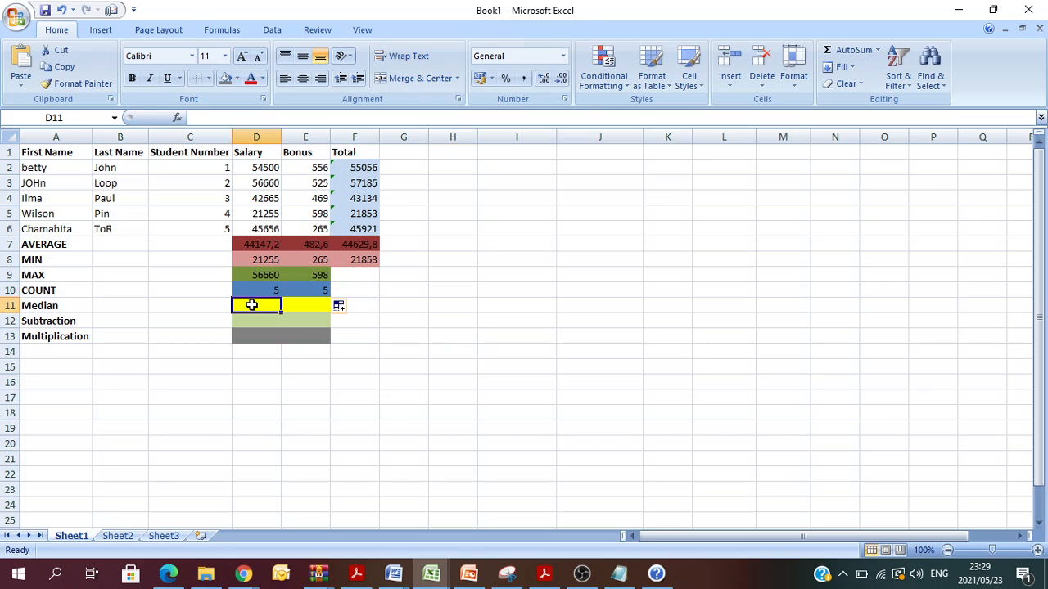
pyautogui.write('=medi')
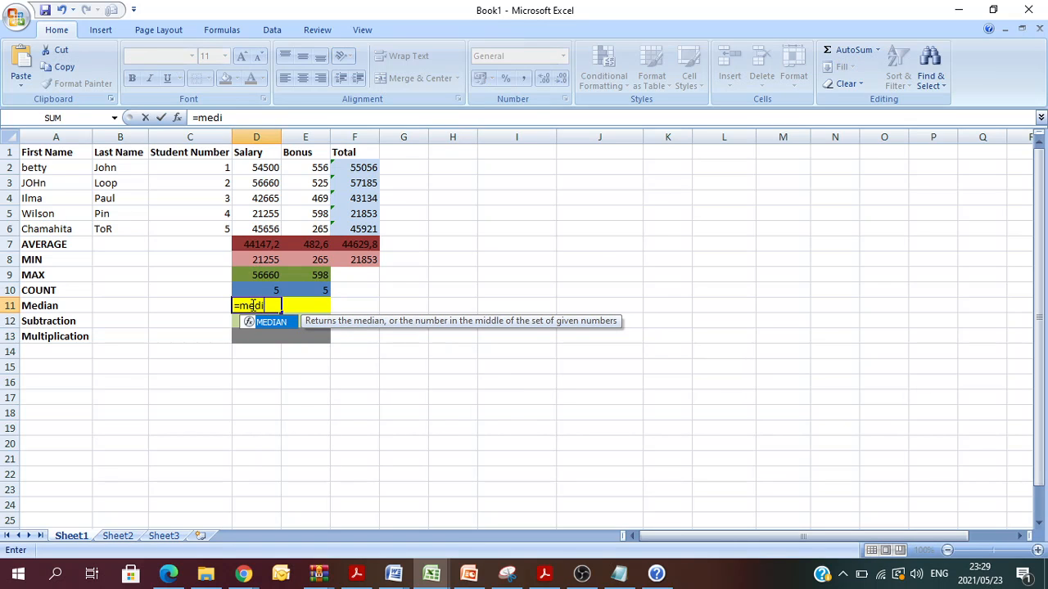
pyautogui.doubleClick(277, 320)
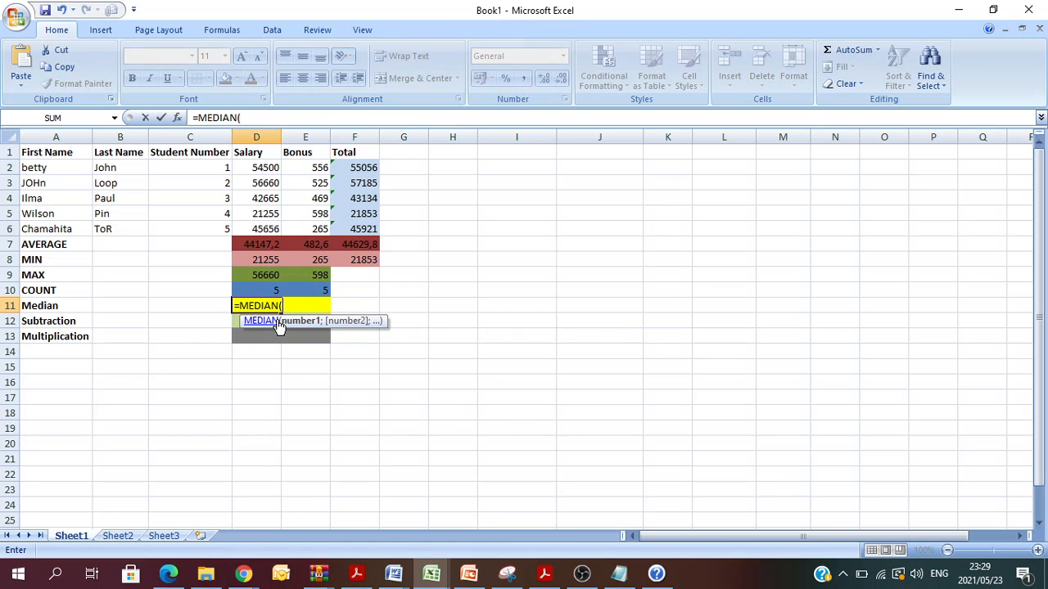
pyautogui.write('d2')
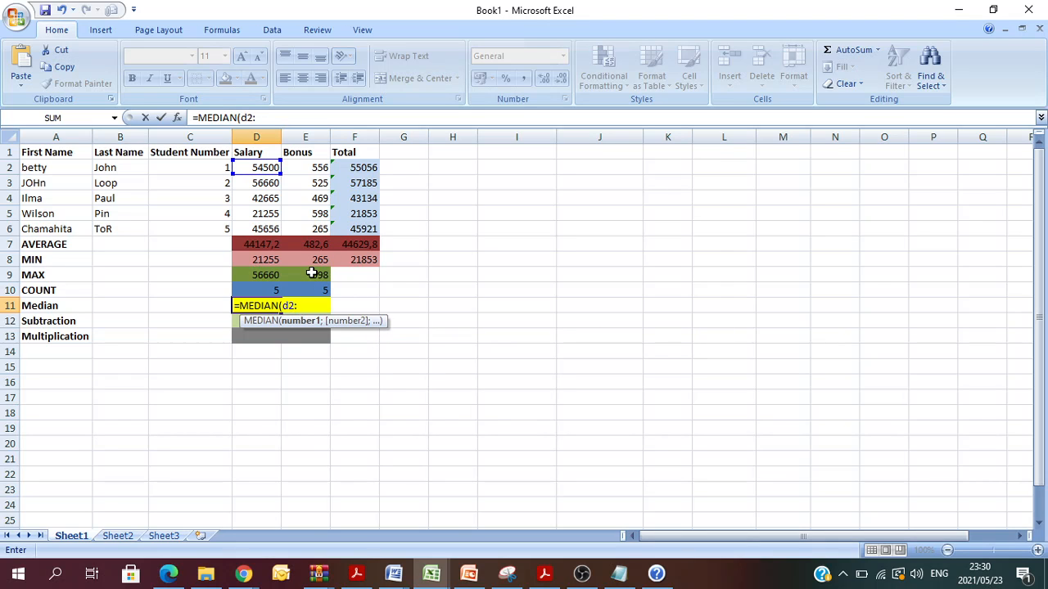
pyautogui.write(':d')
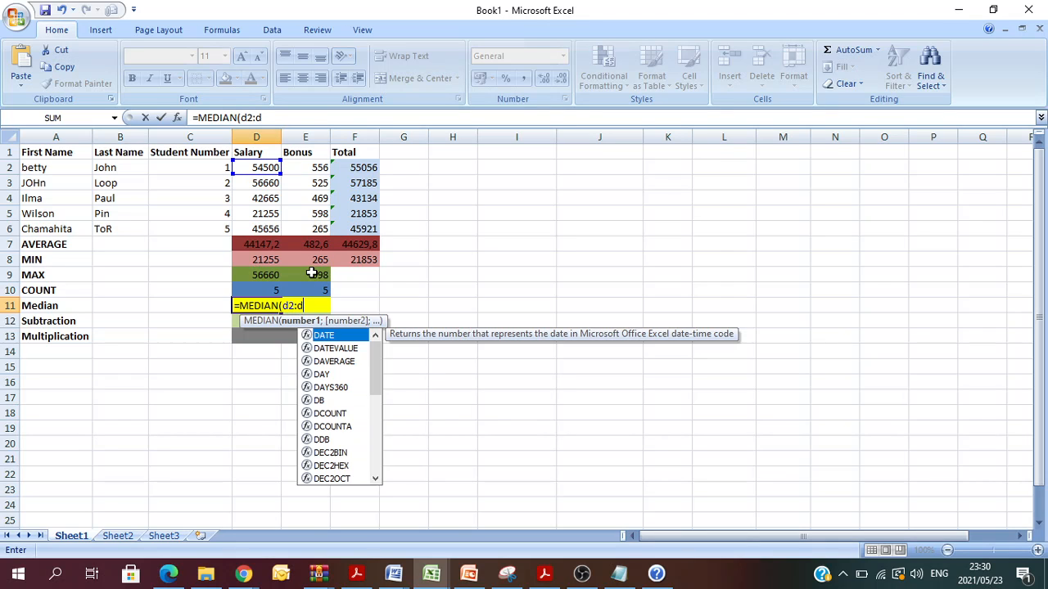
pyautogui.write('6)')
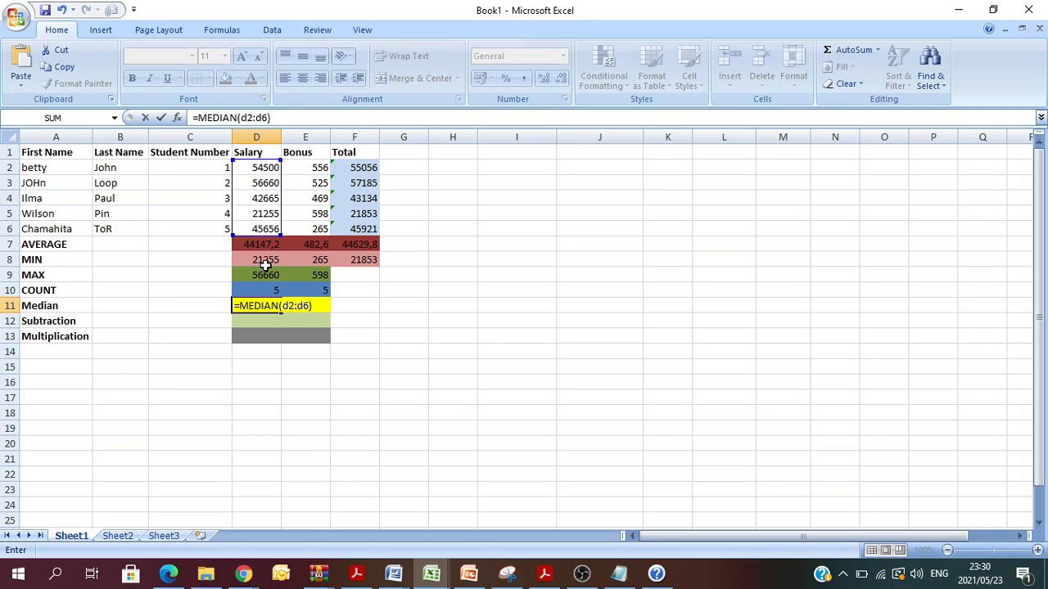
pyautogui.press('Return')
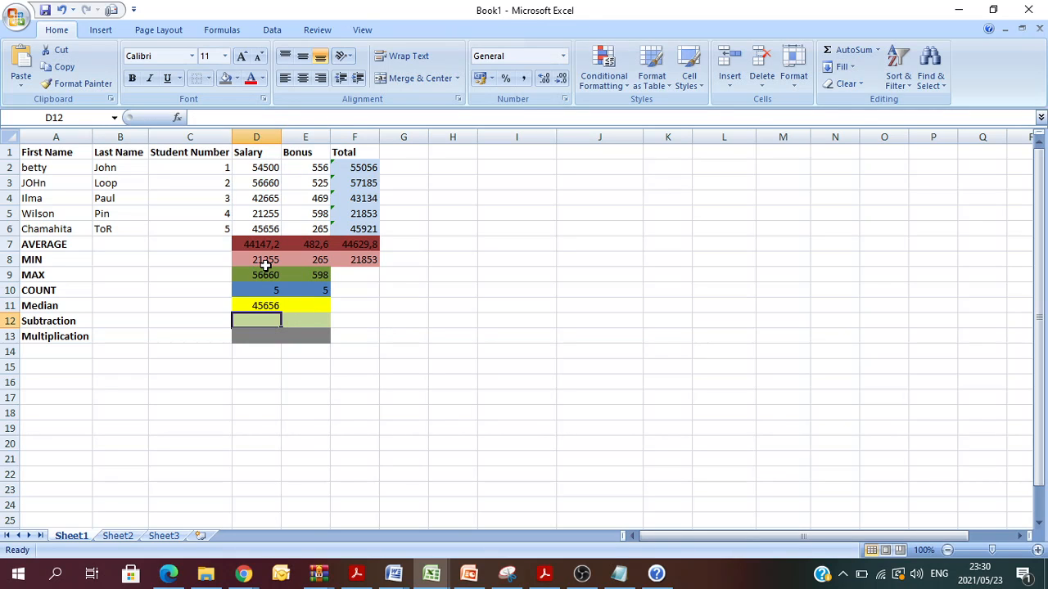
pyautogui.click(268, 308)
pyautogui.moveTo(280, 308); pyautogui.dragTo(314, 311)
# Step: Enter =D2-D6 in D12 for the salary subtraction and fill it across to E12 for the Bonus column
pyautogui.click(256, 320)
pyautogui.doubleClick(258, 319)
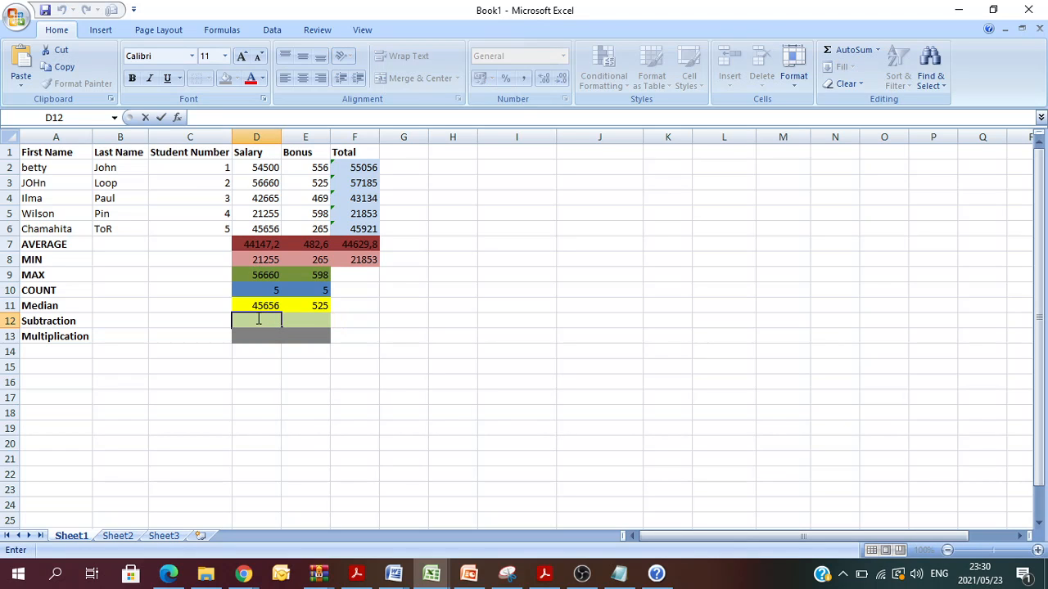
pyautogui.write('=')
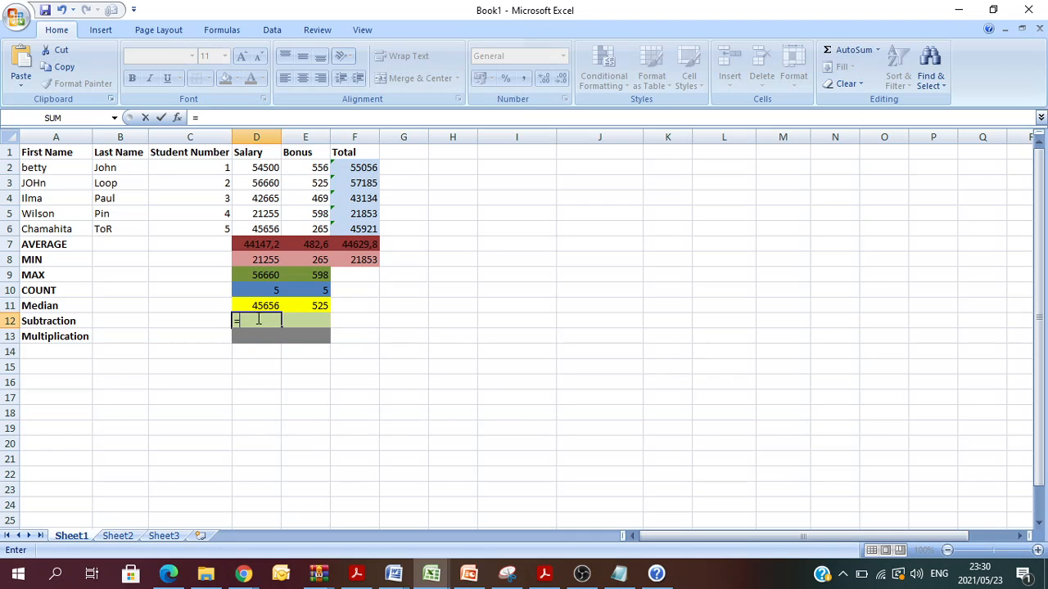
pyautogui.write('d2-d6')
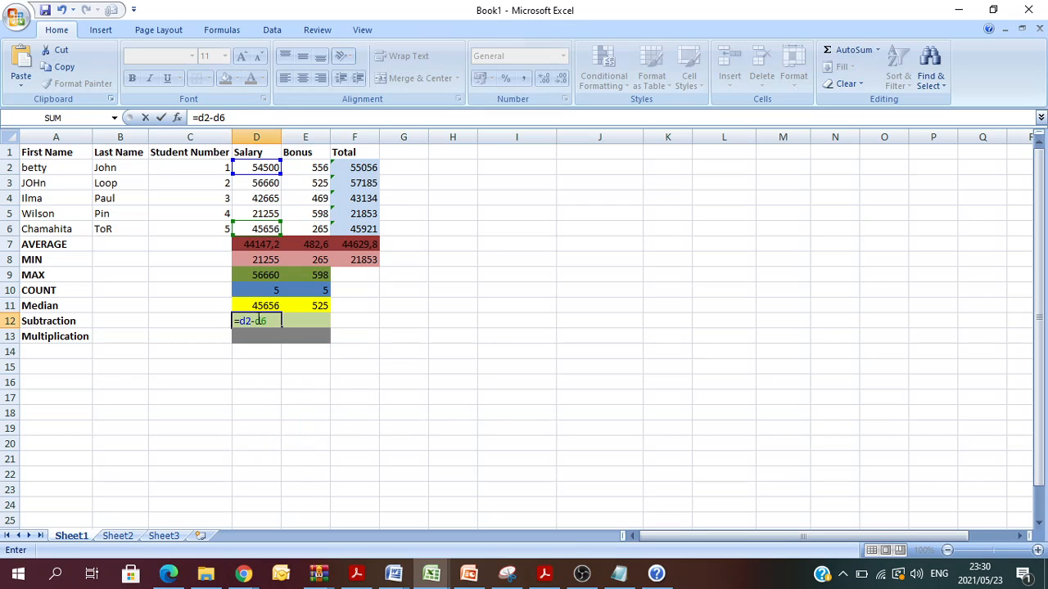
pyautogui.press('Return')
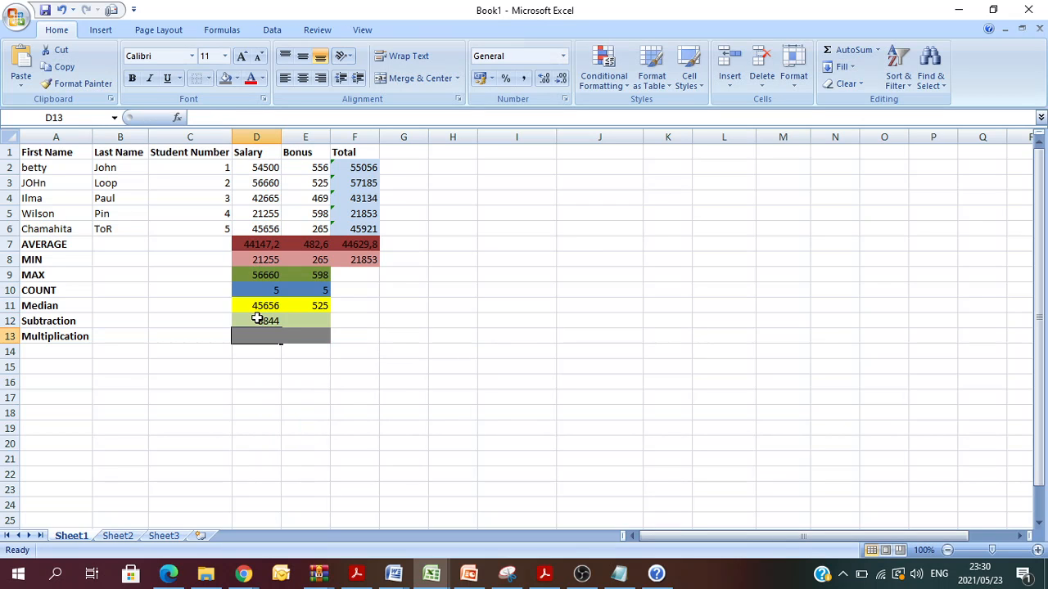
pyautogui.click(257, 320)
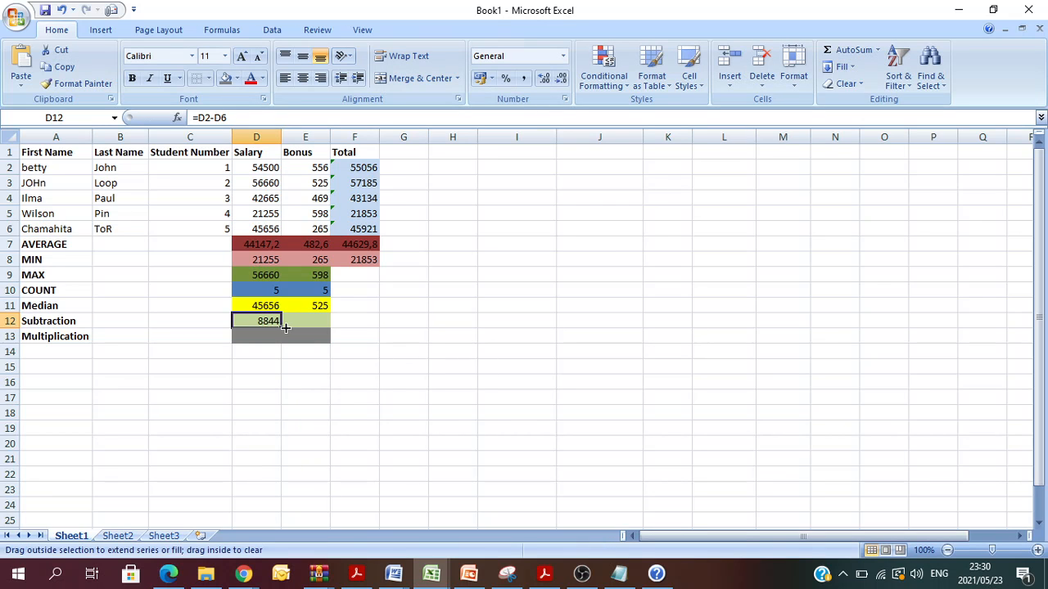
pyautogui.moveTo(285, 328); pyautogui.dragTo(329, 328)
# Step: Enter =D2*2 in D13 for the salary multiplication and fill it across to E13 for the Bonus column
pyautogui.click(255, 335)
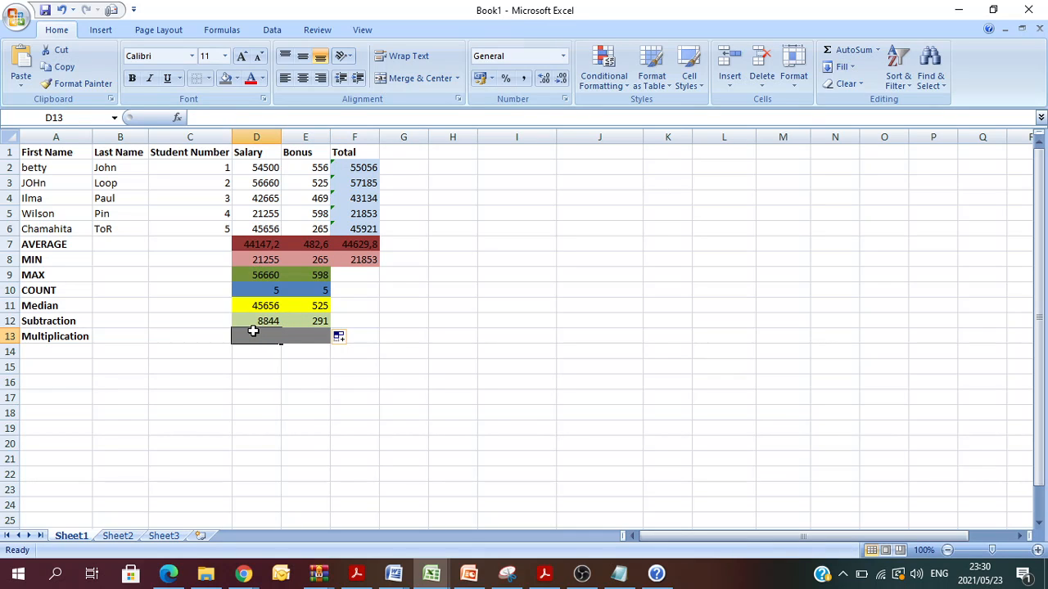
pyautogui.write('=')
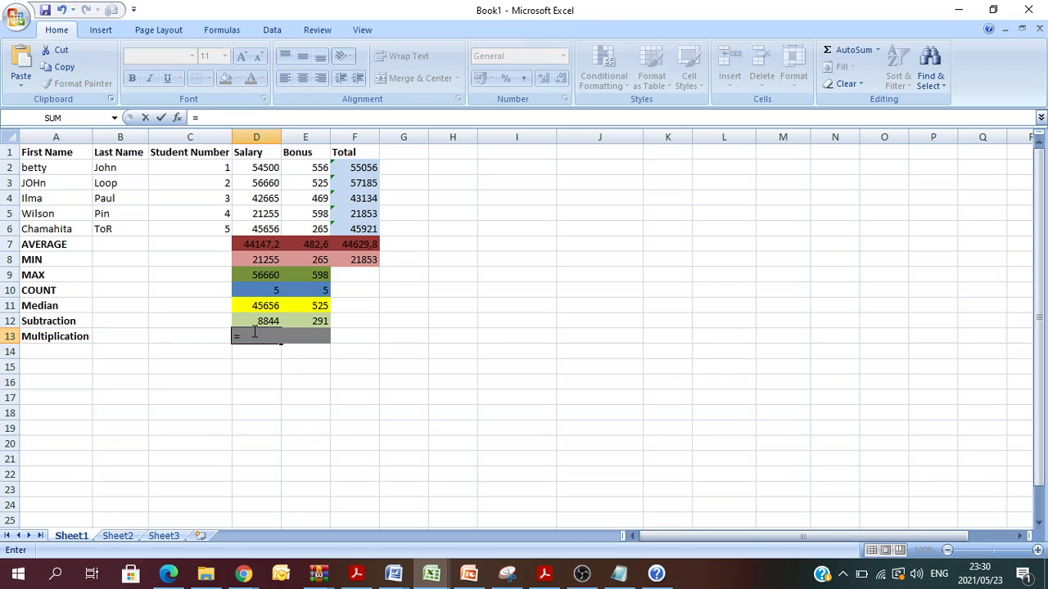
pyautogui.write('d')
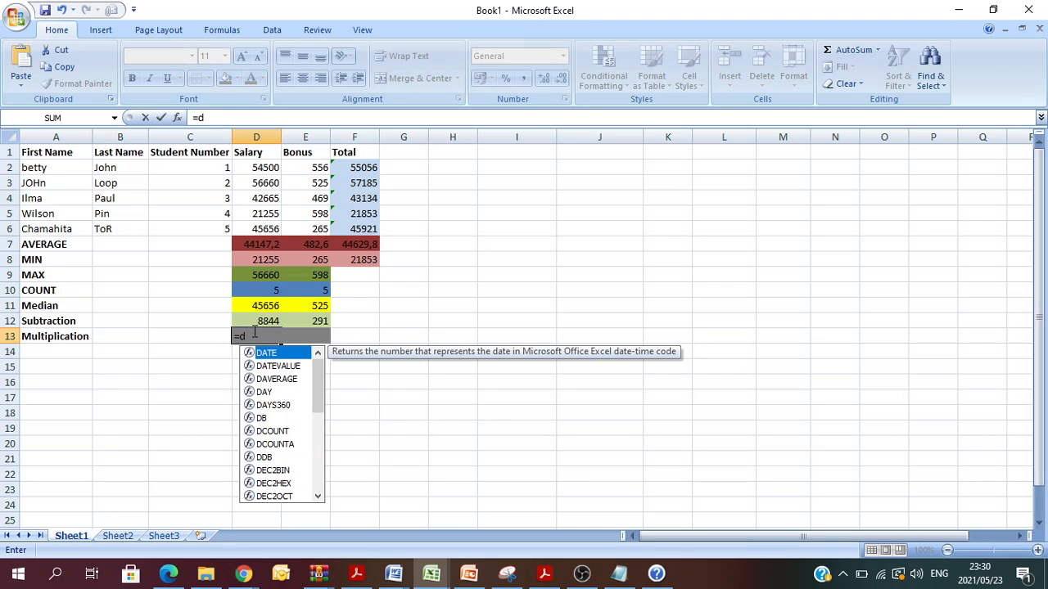
pyautogui.write('2')
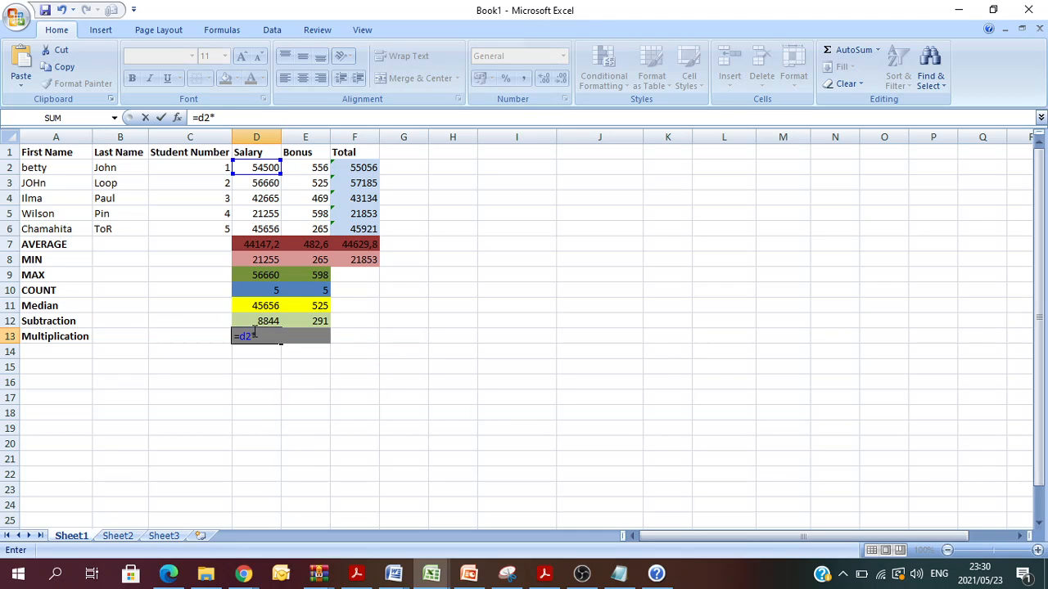
pyautogui.write('*2')
pyautogui.press('Return')
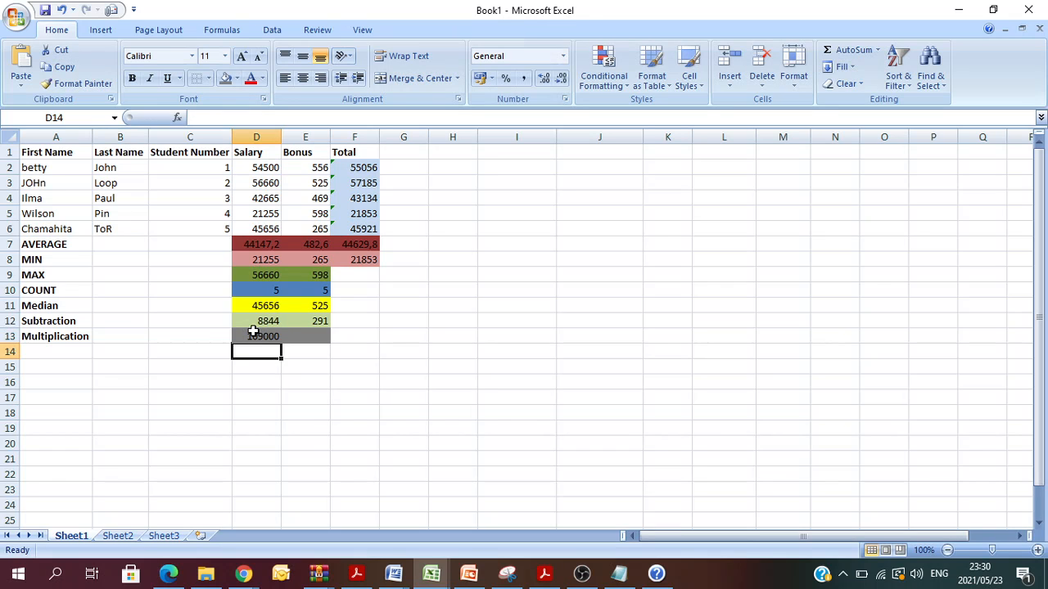
pyautogui.click(254, 331)
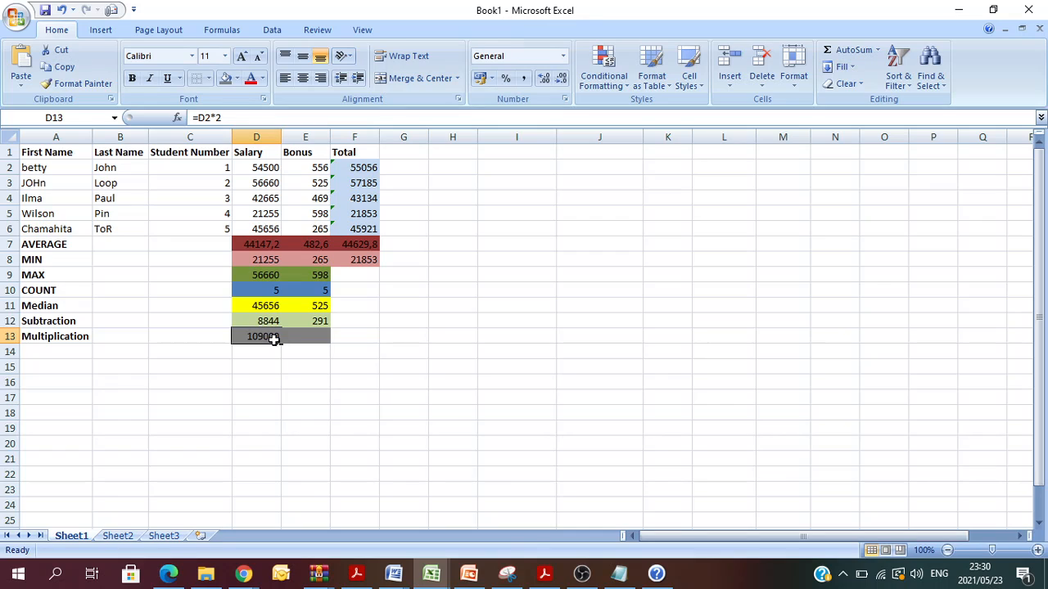
pyautogui.moveTo(280, 344); pyautogui.dragTo(280, 344)
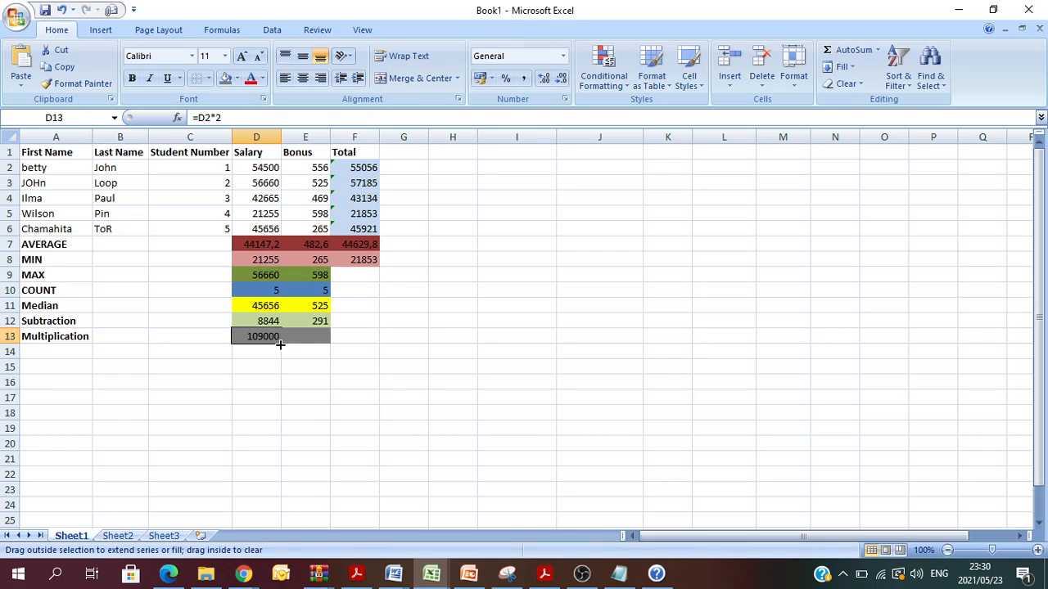
pyautogui.moveTo(280, 345); pyautogui.dragTo(323, 344)
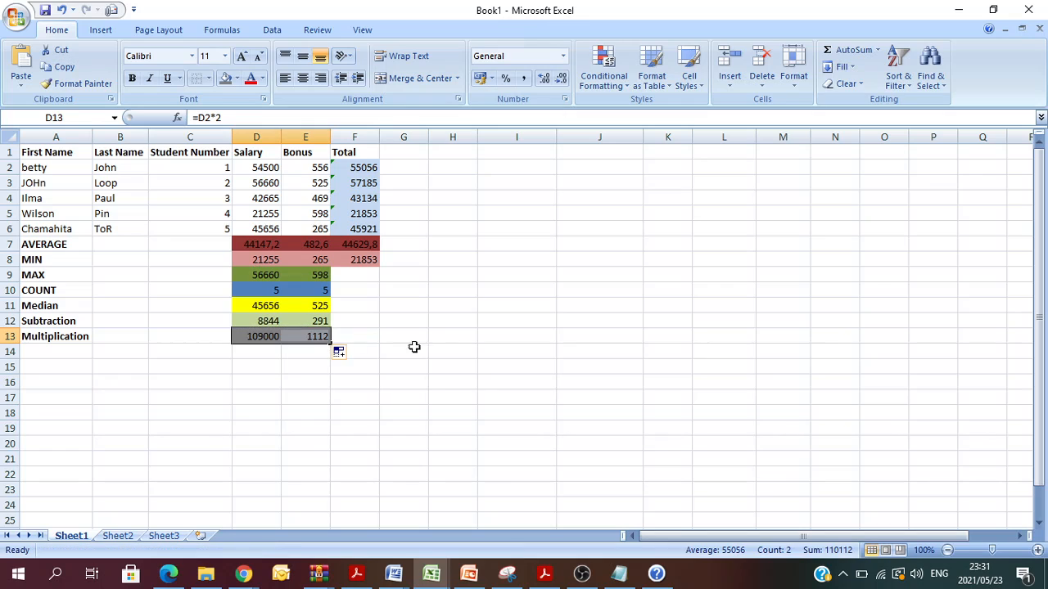
pyautogui.click(460, 352)
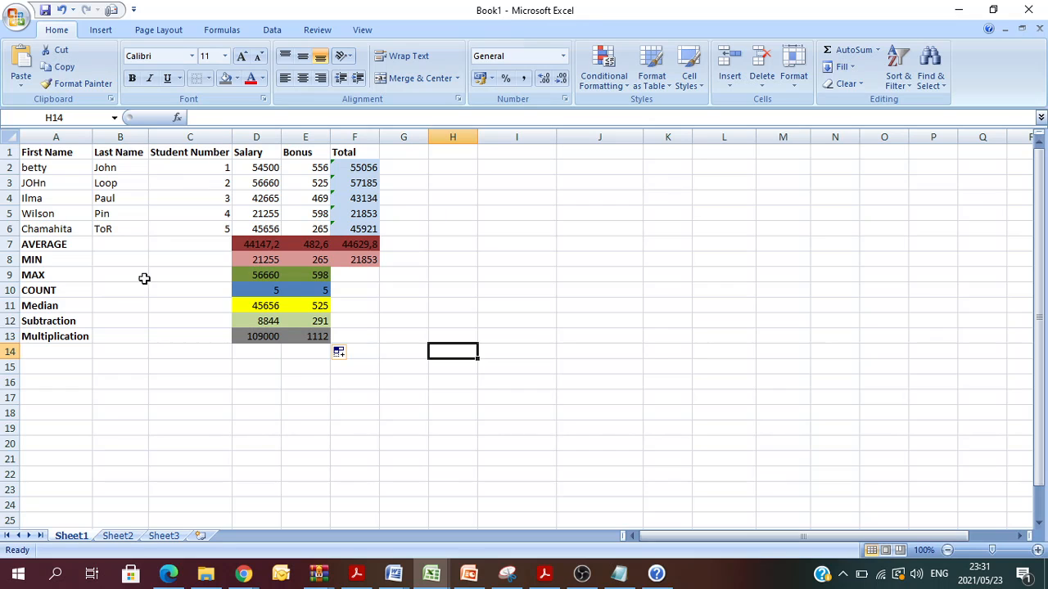
pyautogui.click(548, 291)
pyautogui.click(480, 152)
pyautogui.click(471, 244)
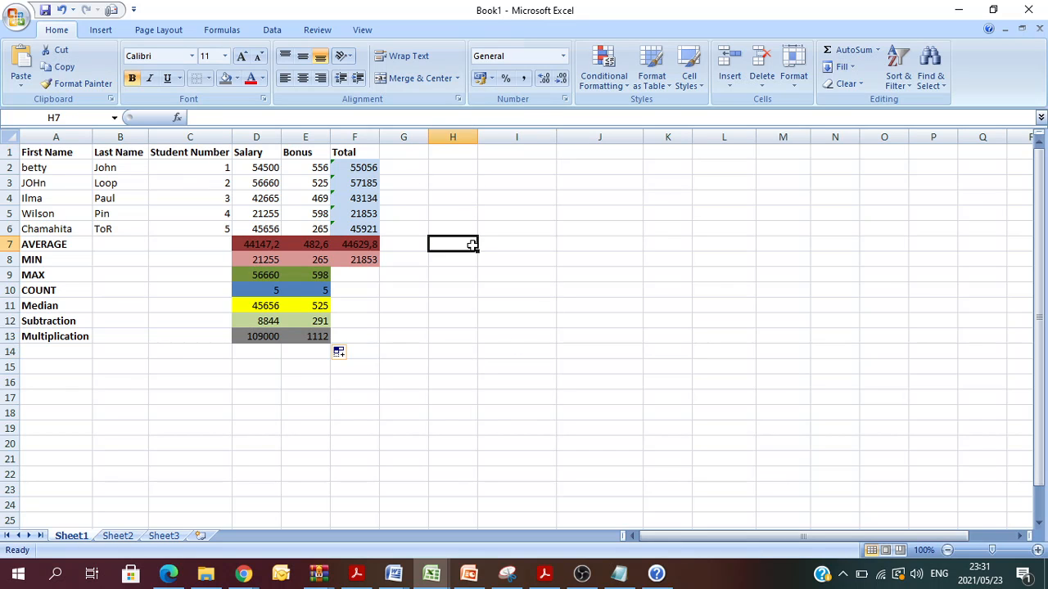
# Step: Examine the text-case formulas in the Excel Formulas PDF in Chrome and the PROPER formula syntax and examples in the Notepad notes
pyautogui.moveTo(243, 573)
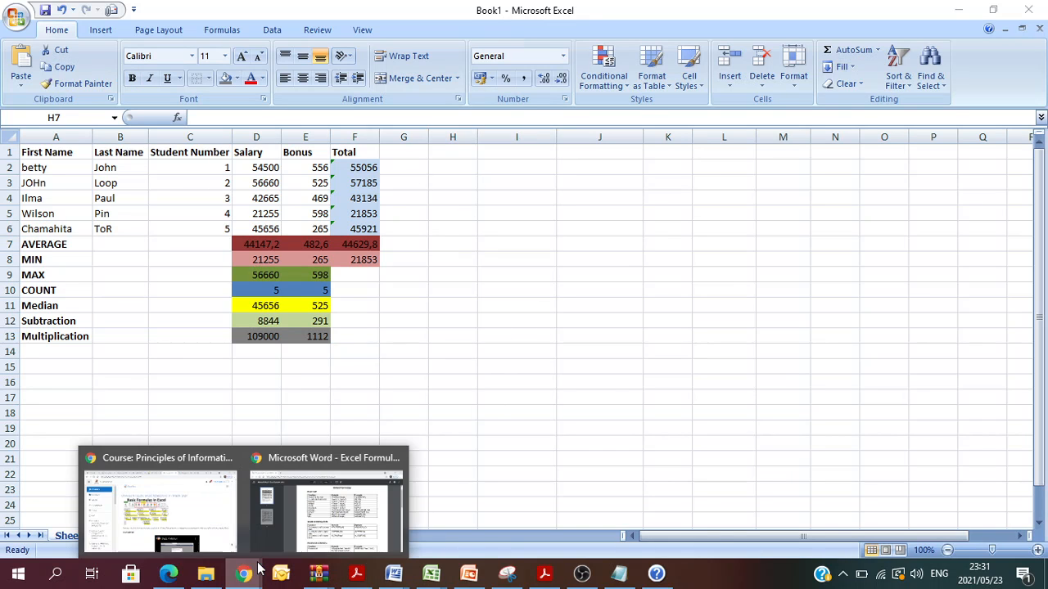
pyautogui.click(337, 552)
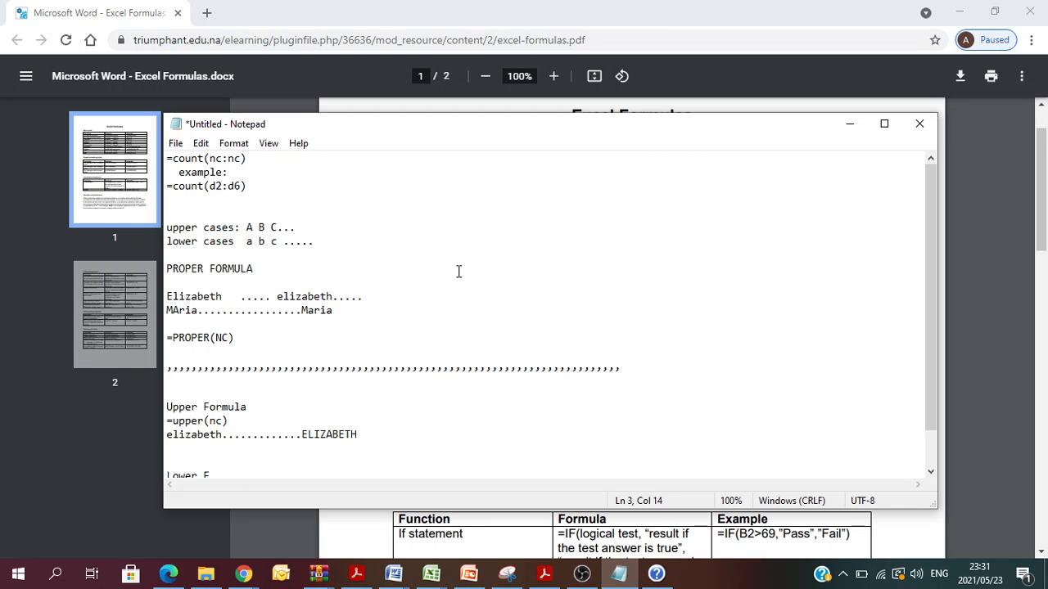
pyautogui.scroll(-1, 458, 269)
pyautogui.scroll(1, 459, 262)
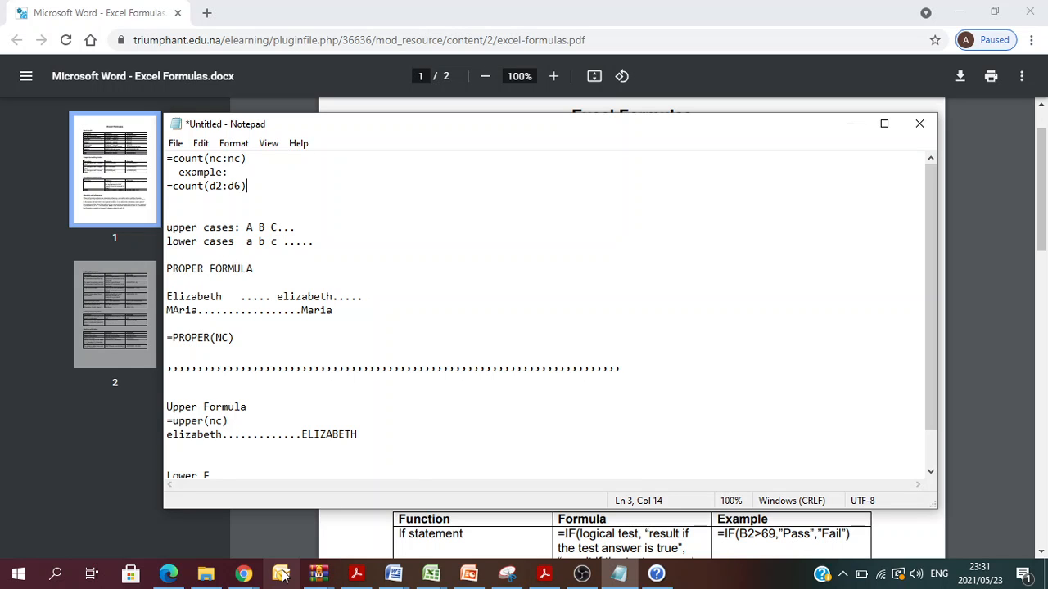
pyautogui.click(244, 573)
pyautogui.click(294, 524)
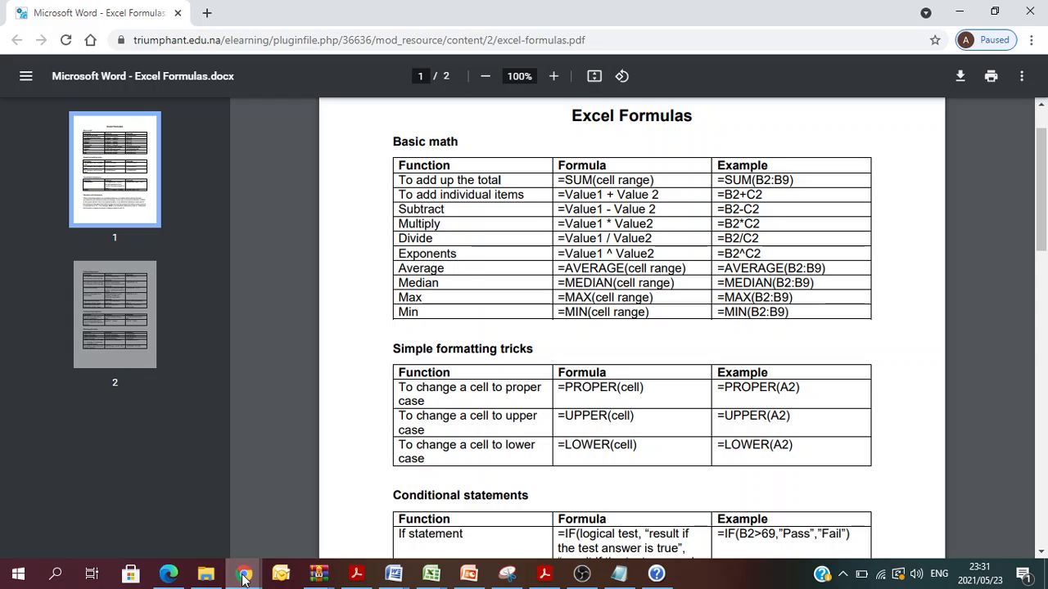
pyautogui.click(623, 574)
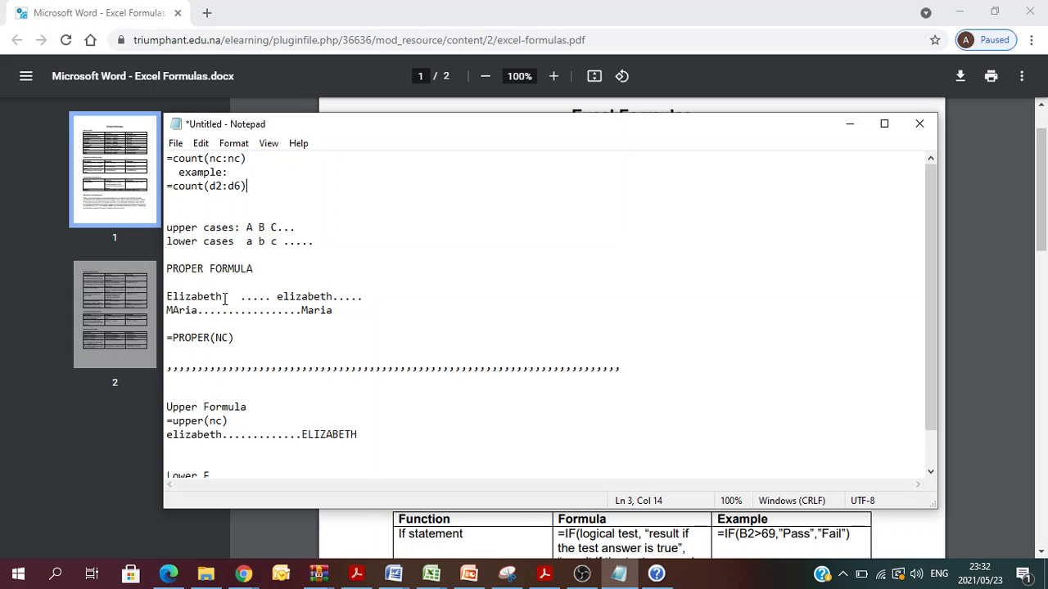
pyautogui.moveTo(221, 297); pyautogui.dragTo(166, 310)
pyautogui.click(434, 311)
pyautogui.click(345, 311)
pyautogui.click(431, 574)
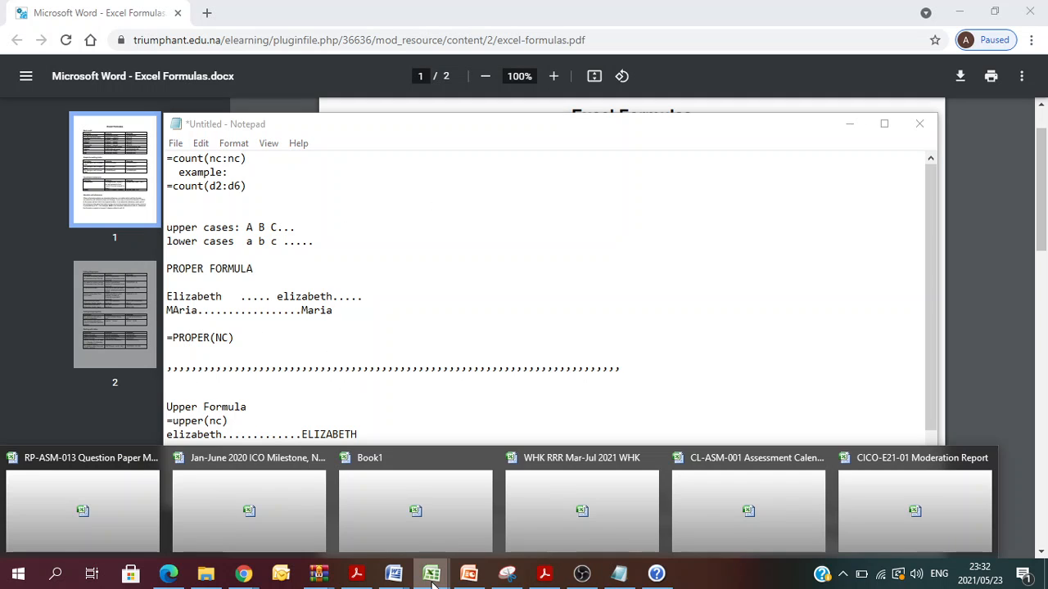
pyautogui.click(245, 525)
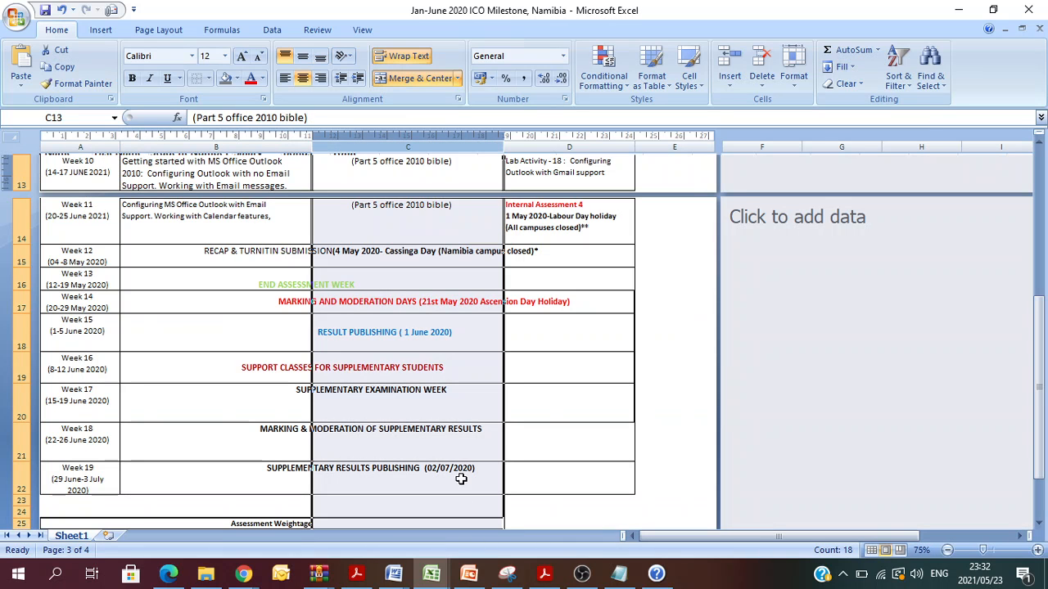
pyautogui.click(958, 9)
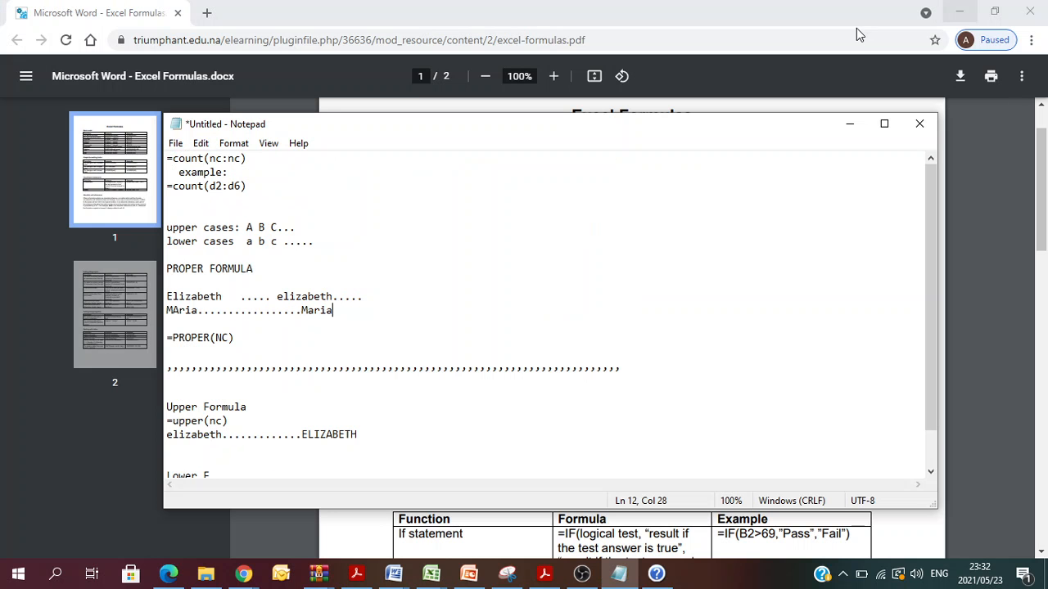
# Step: Return to the Book1 workbook in Excel and enter the heading PROPER in G1
pyautogui.click(431, 573)
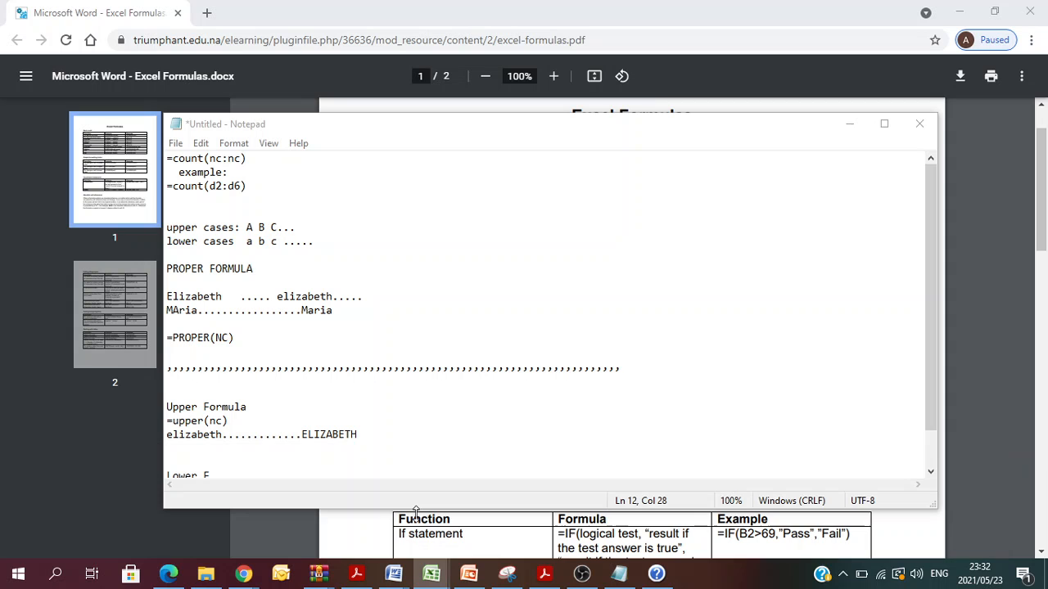
pyautogui.moveTo(442, 568)
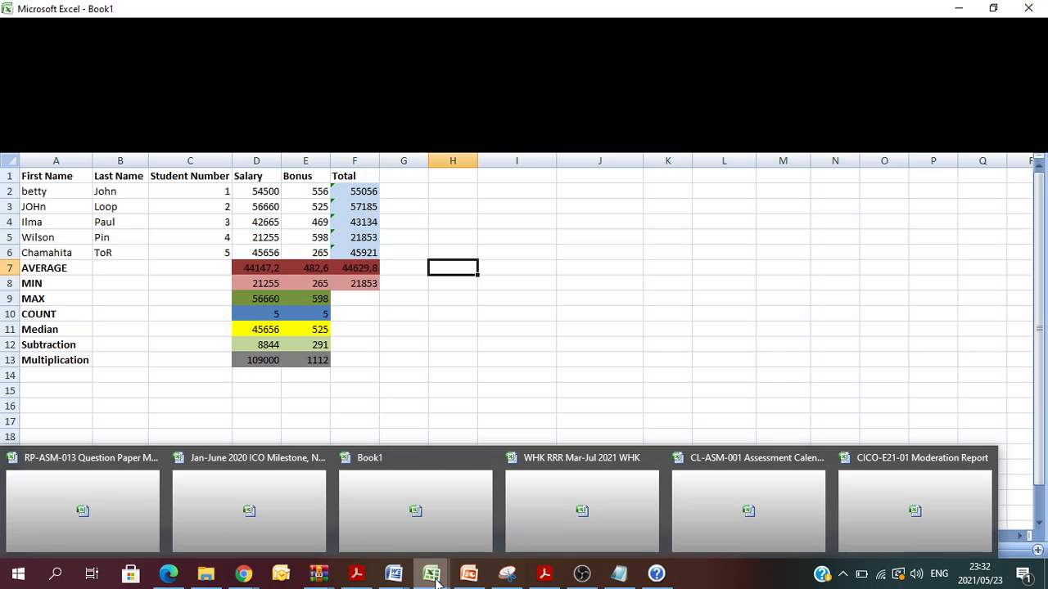
pyautogui.click(438, 512)
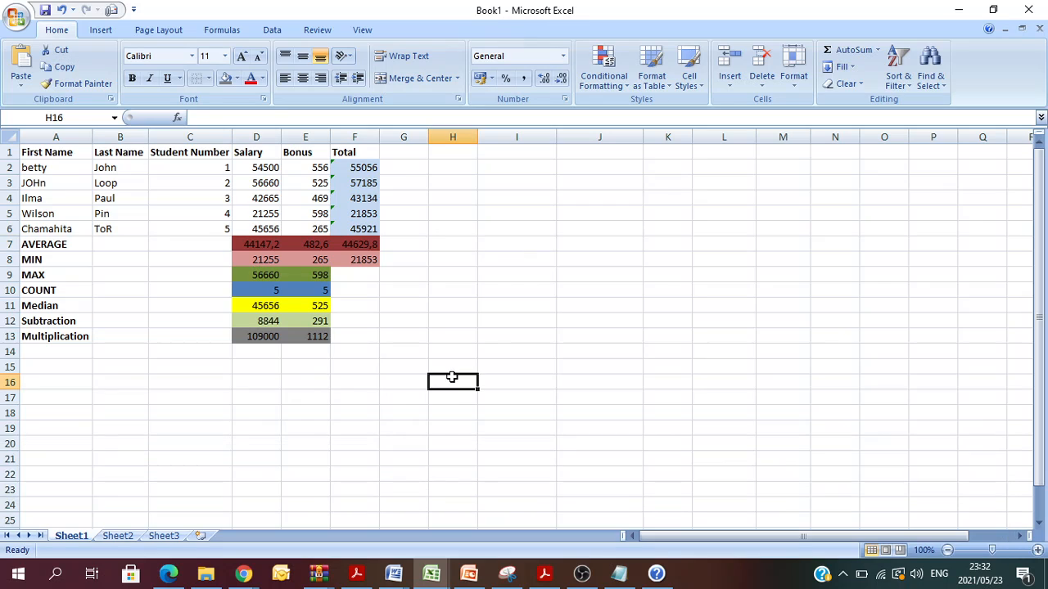
pyautogui.click(408, 151)
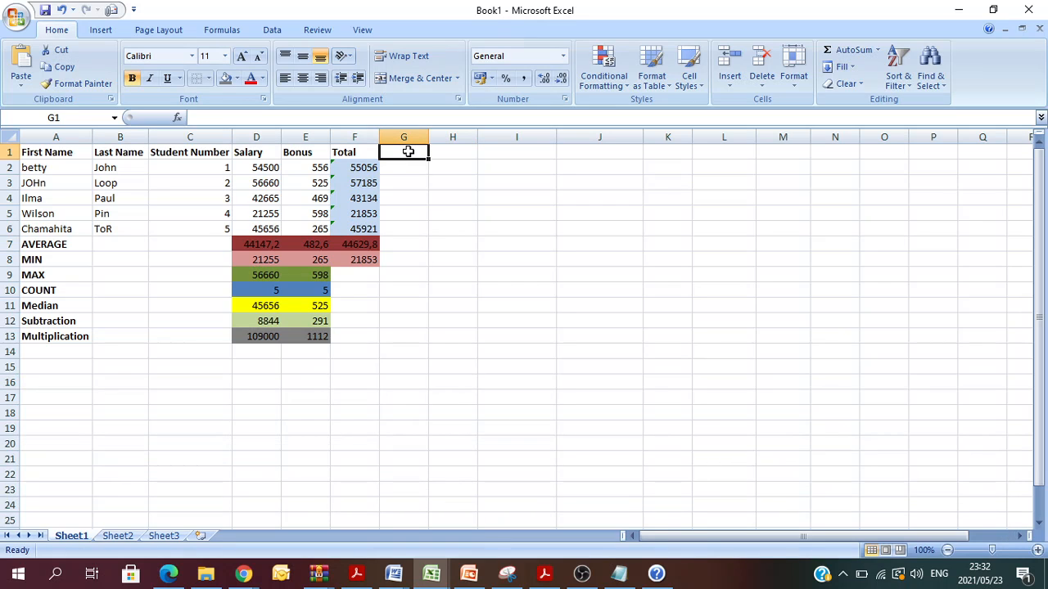
pyautogui.write('PROP')
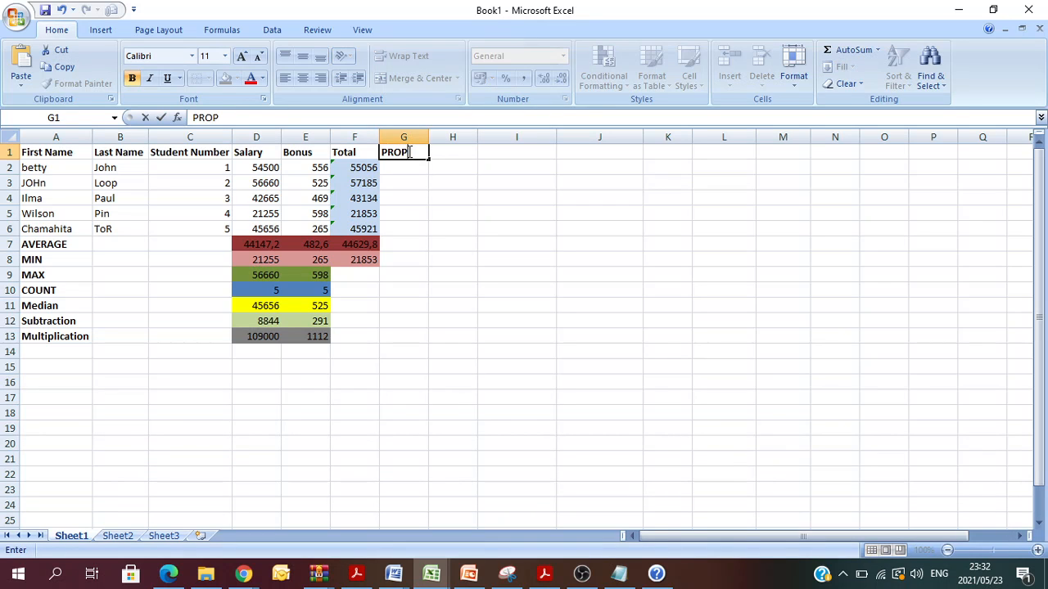
pyautogui.write('ER')
pyautogui.click(416, 241)
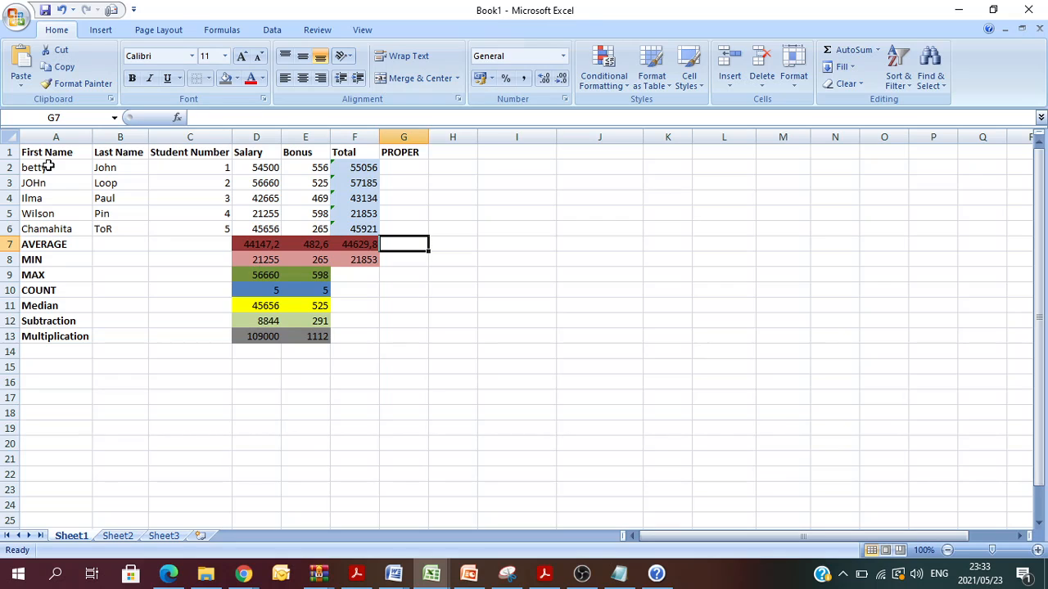
# Step: Enter =PROPER(A2) in G2 to convert the first name in row 2 to proper case
pyautogui.click(403, 166)
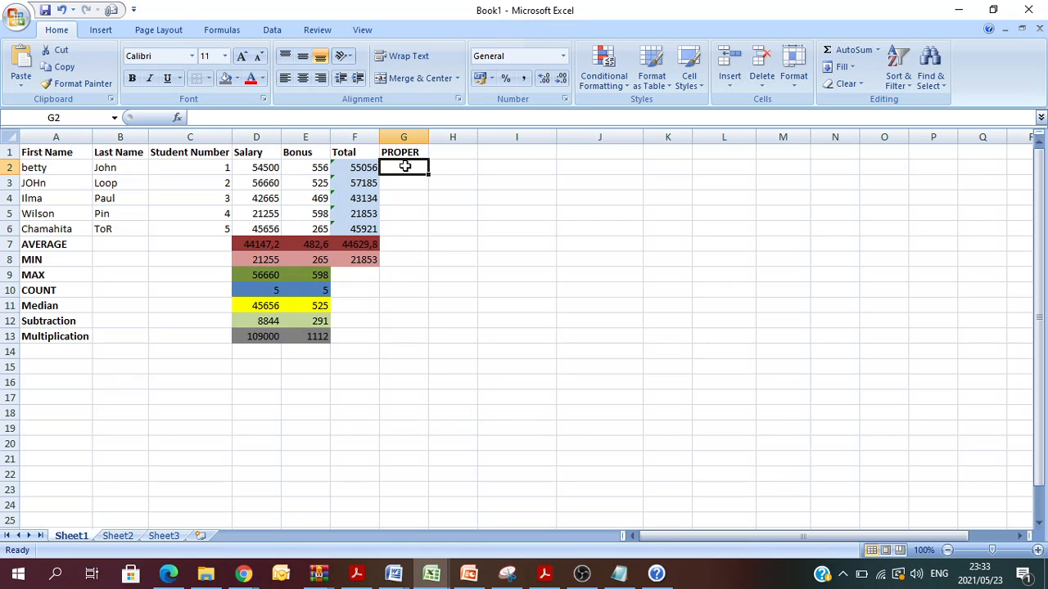
pyautogui.write('=')
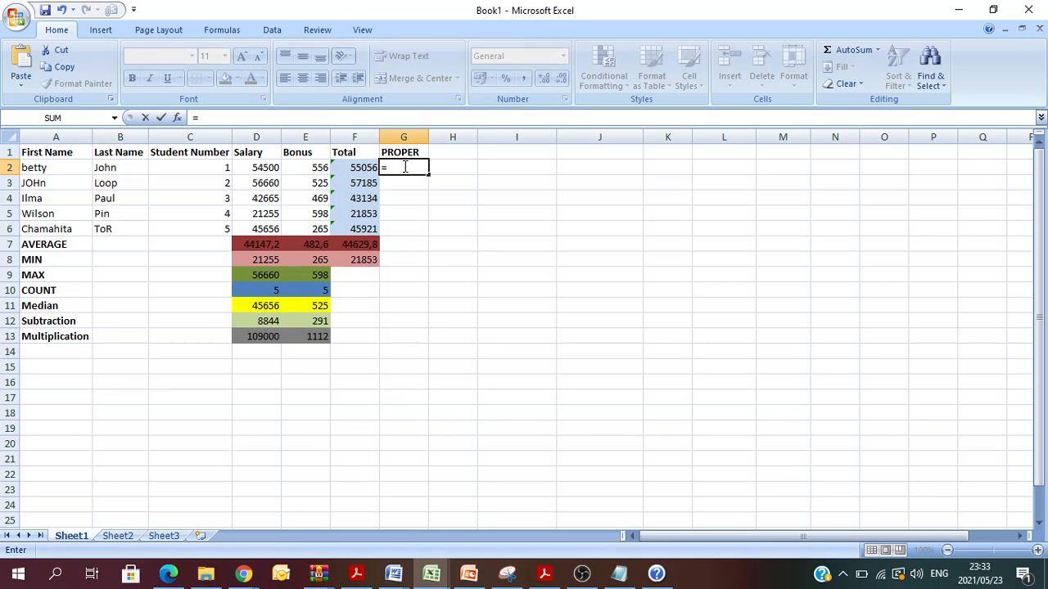
pyautogui.write('PR')
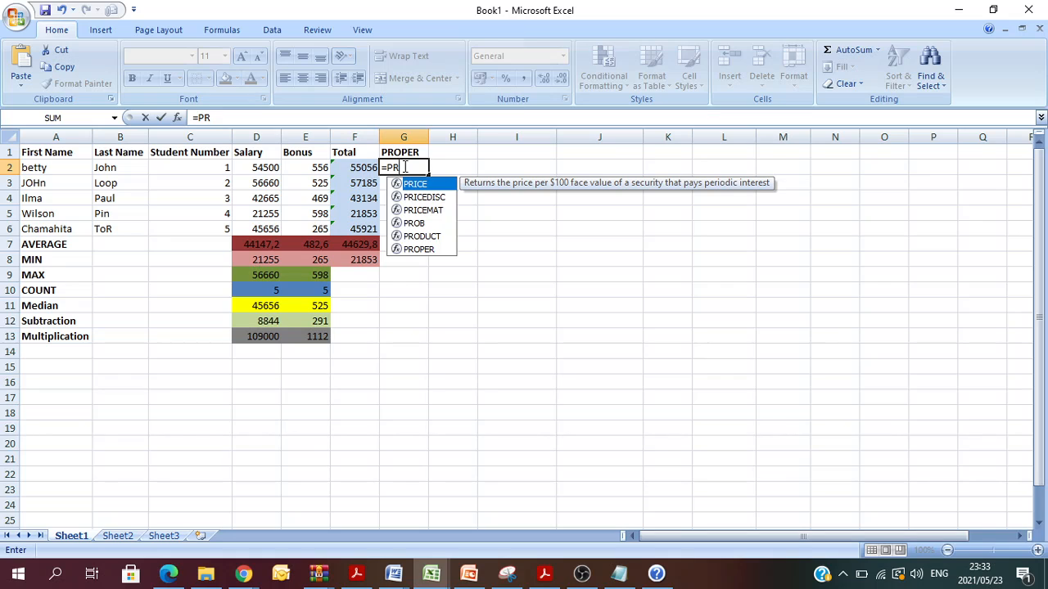
pyautogui.doubleClick(419, 249)
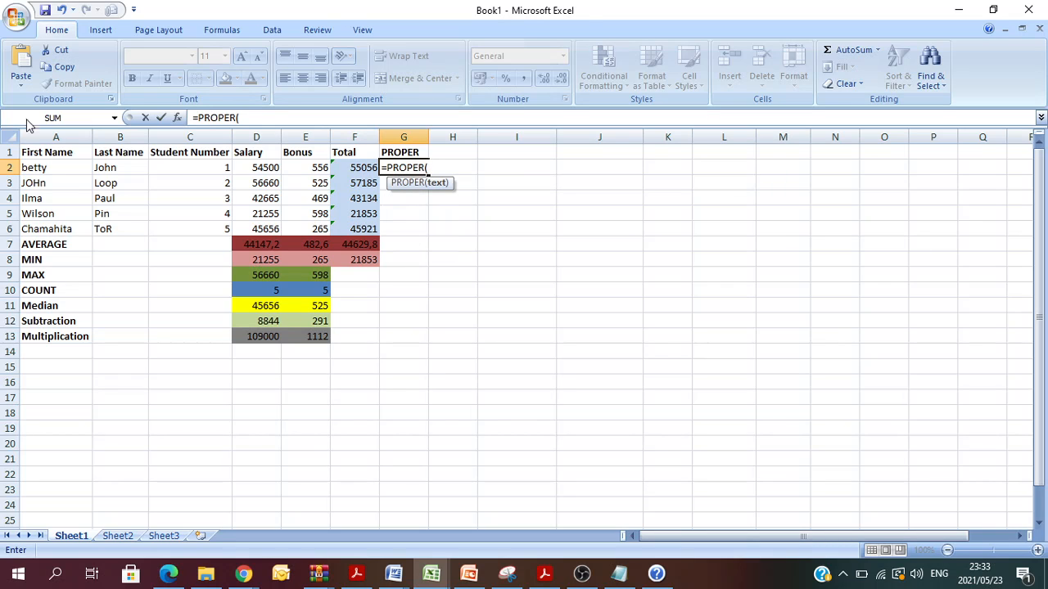
pyautogui.write('A')
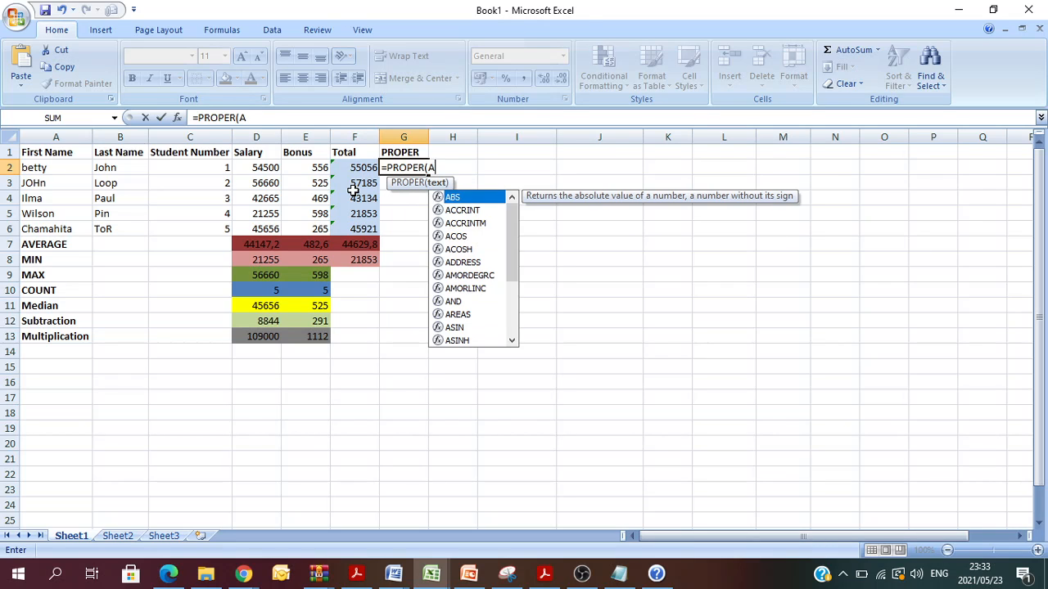
pyautogui.write('2)')
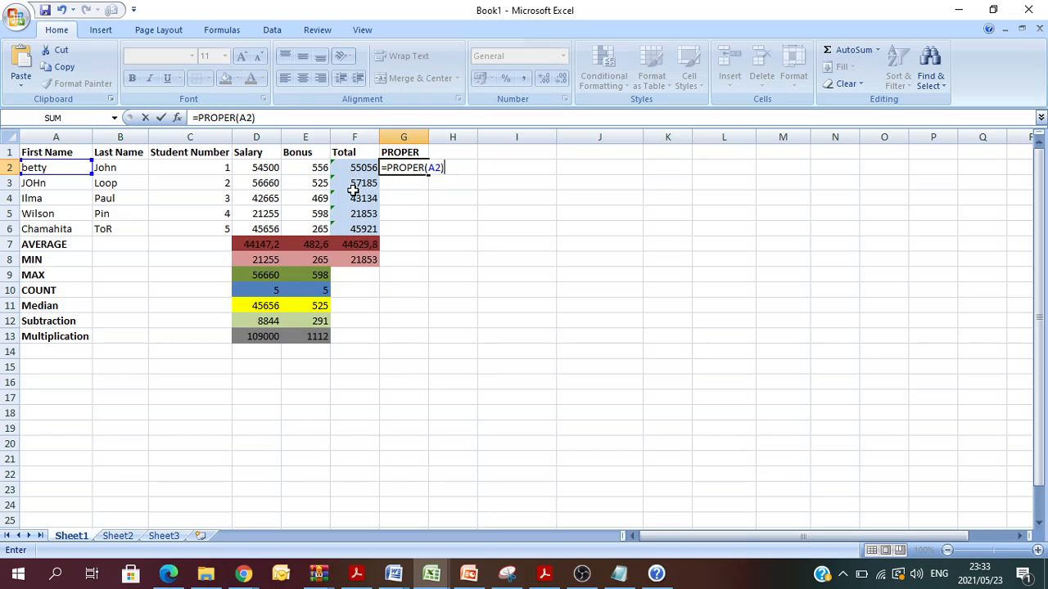
pyautogui.press('Return')
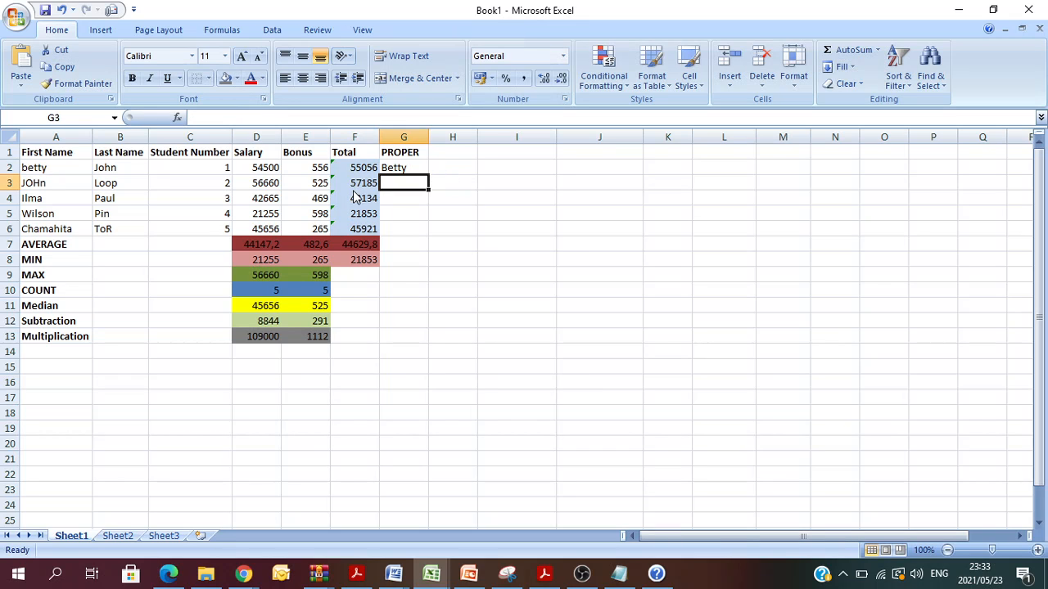
pyautogui.click(397, 167)
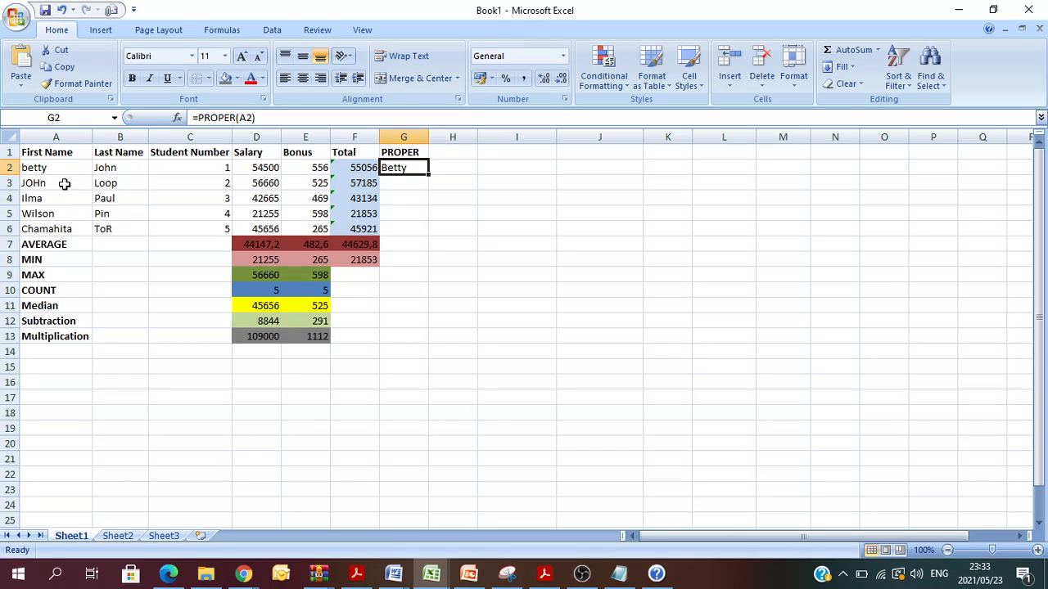
# Step: Enter =PROPER(A3) in G3 to convert the first name in row 3 to proper case
pyautogui.click(413, 181)
pyautogui.write('=')
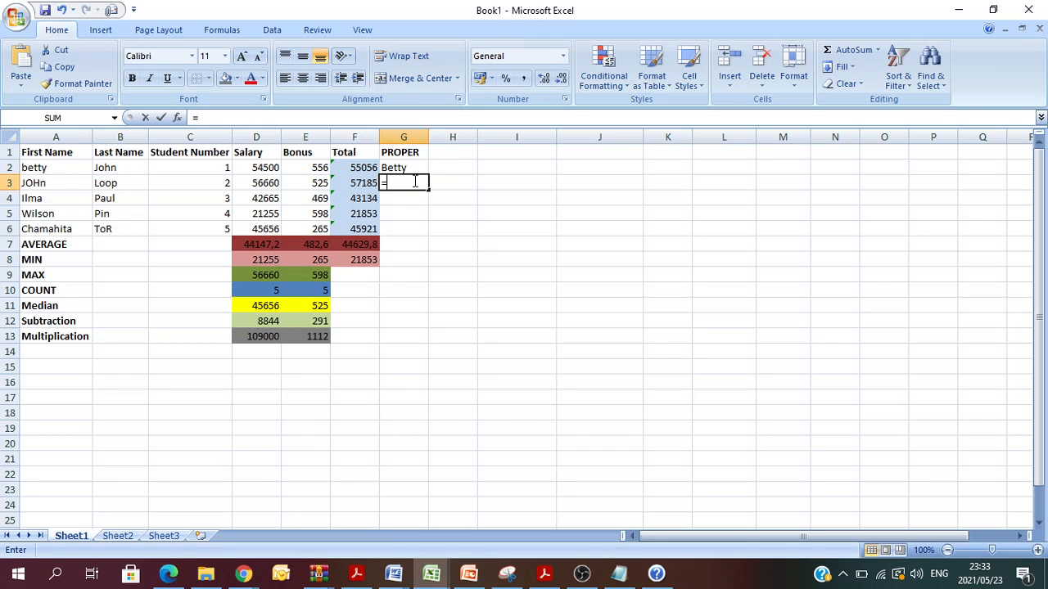
pyautogui.write('PROPER')
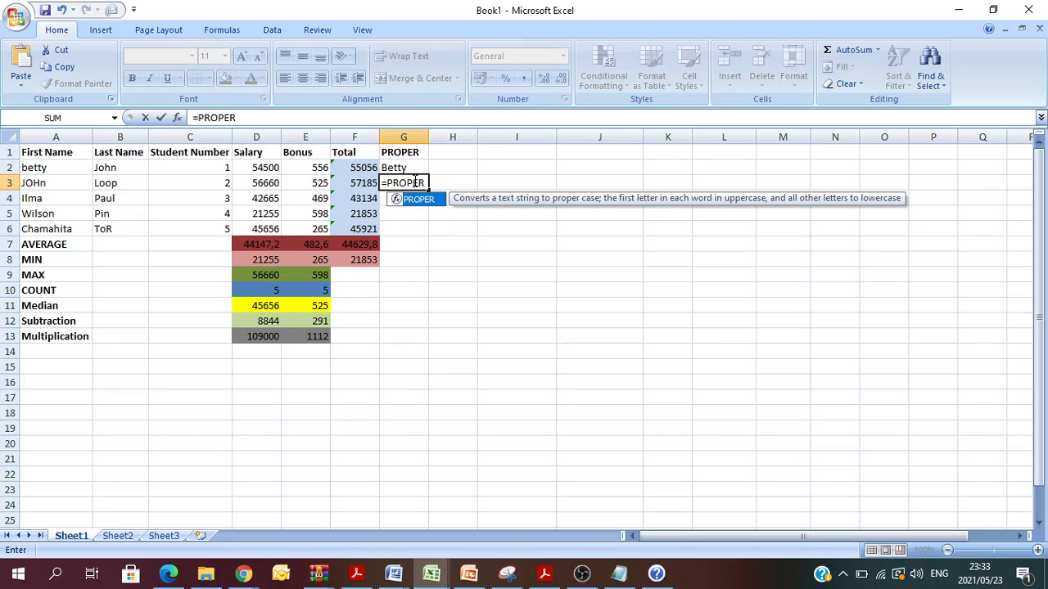
pyautogui.write('(')
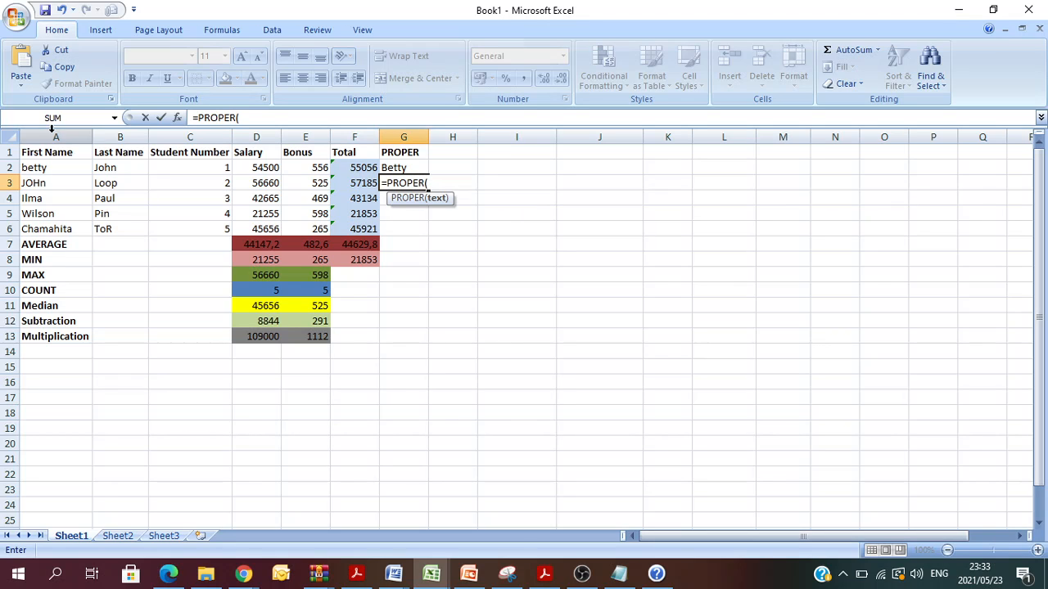
pyautogui.write('A3')
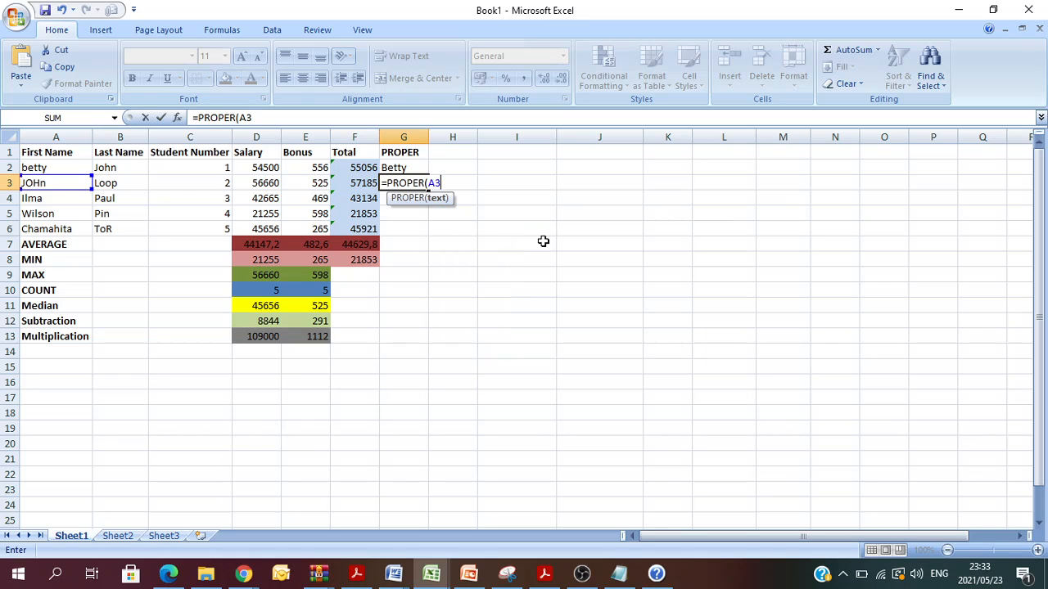
pyautogui.write(')')
pyautogui.press('Return')
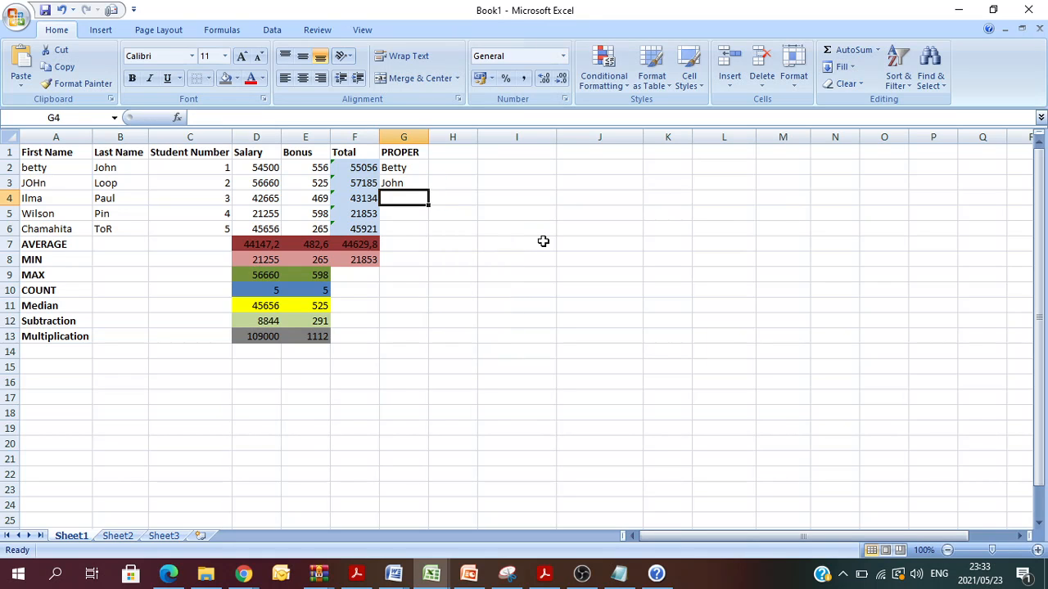
pyautogui.click(415, 183)
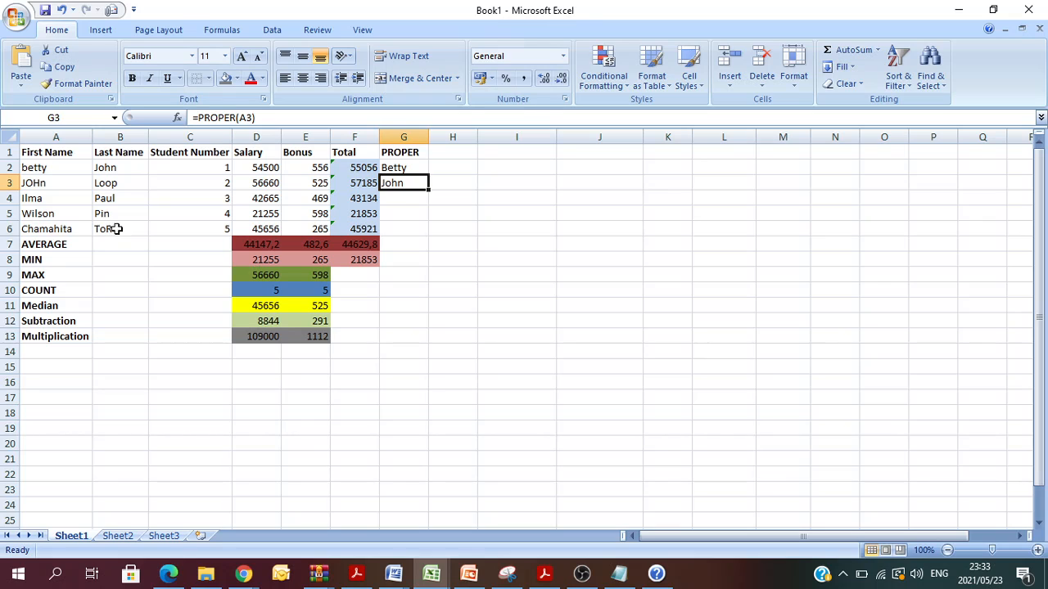
# Step: Enter =PROPER(B6) in G6 to convert the last name in row 6 to proper case
pyautogui.click(403, 229)
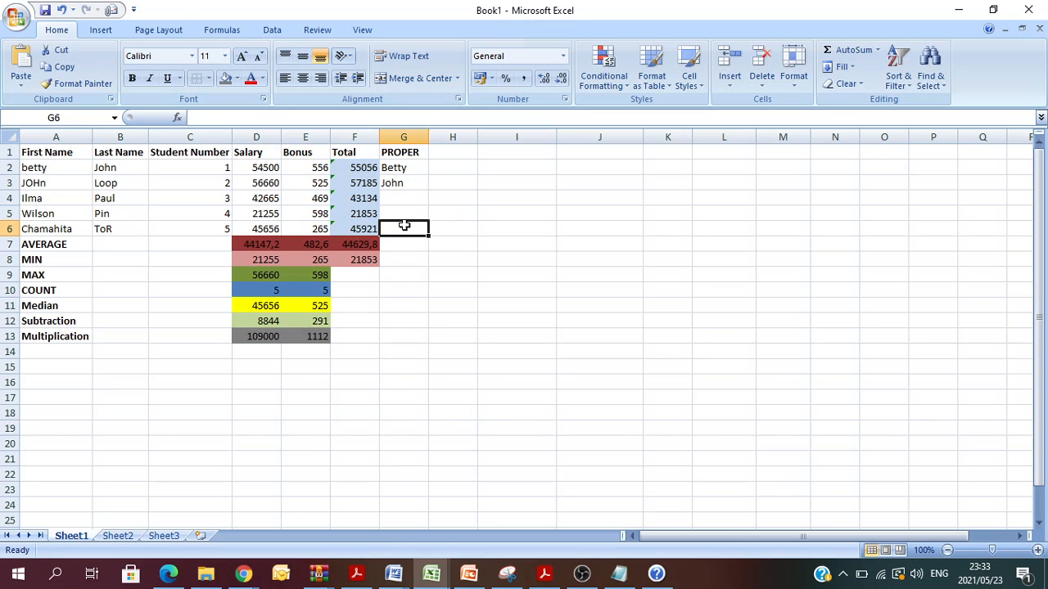
pyautogui.write('=')
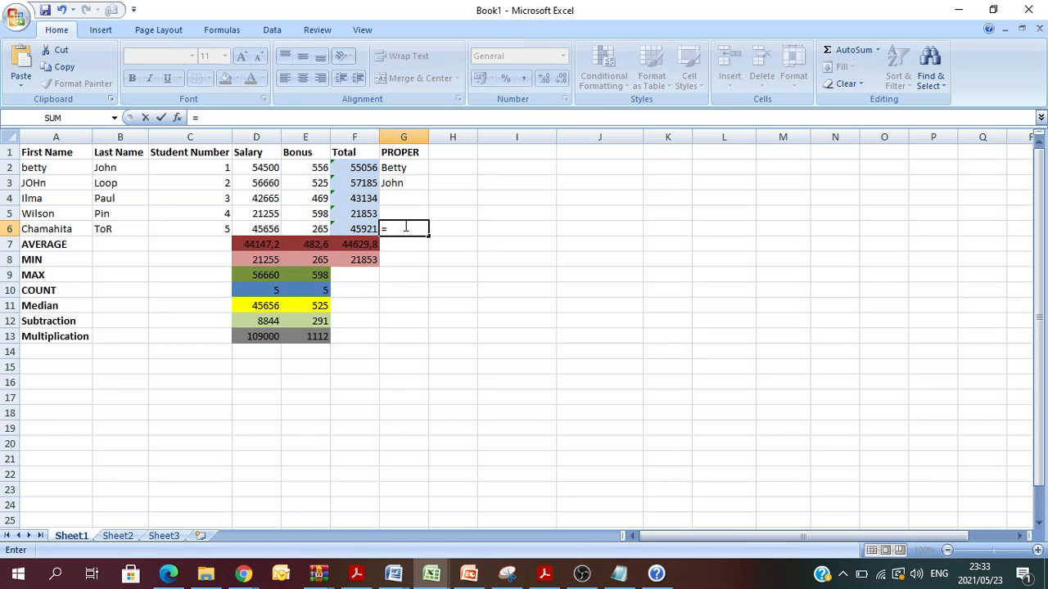
pyautogui.write('PROP')
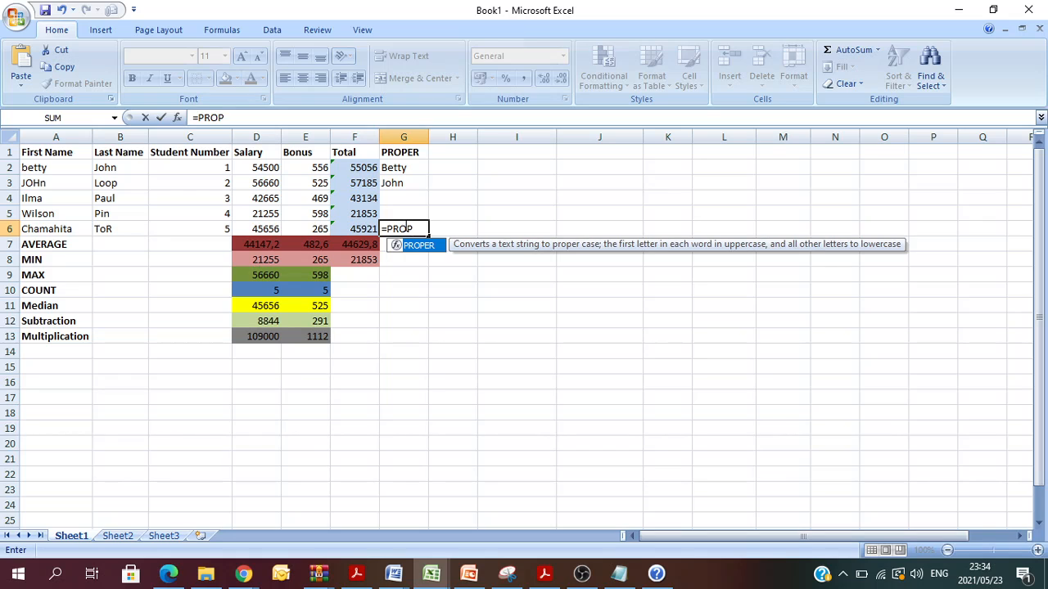
pyautogui.doubleClick(414, 245)
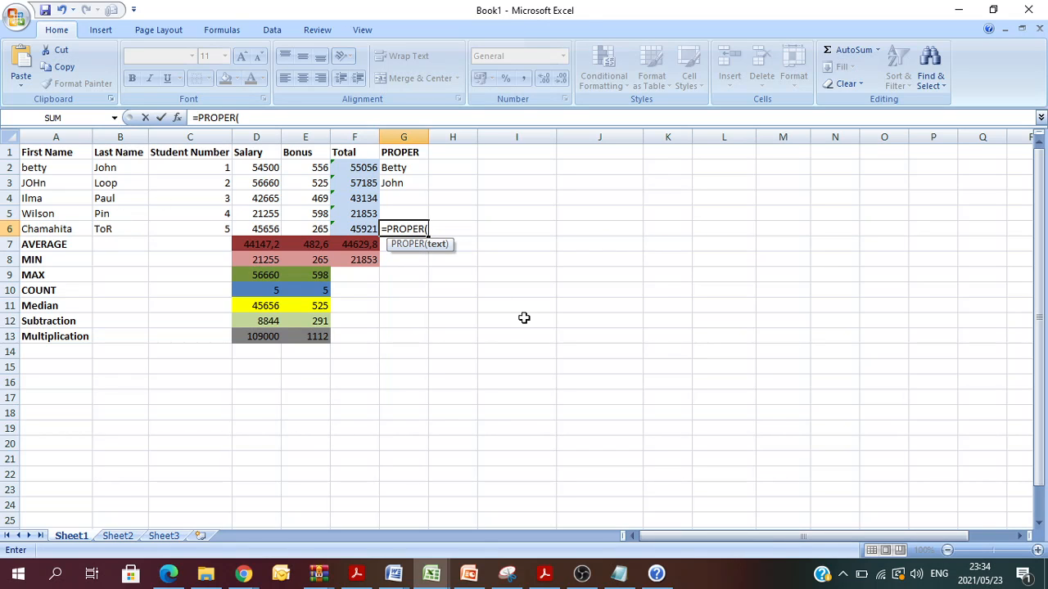
pyautogui.write('B6')
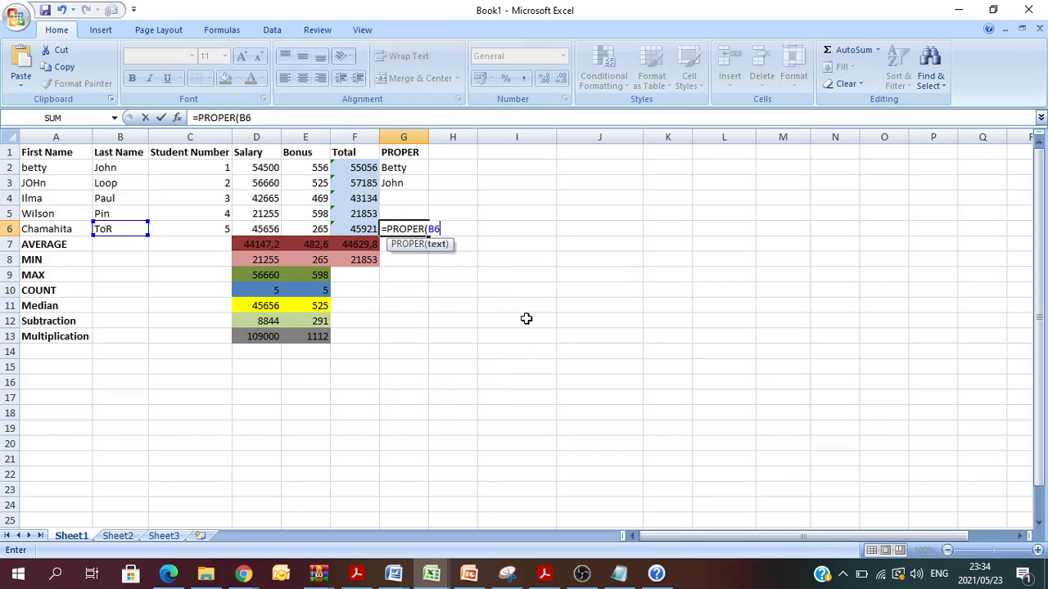
pyautogui.write(')')
pyautogui.press('Return')
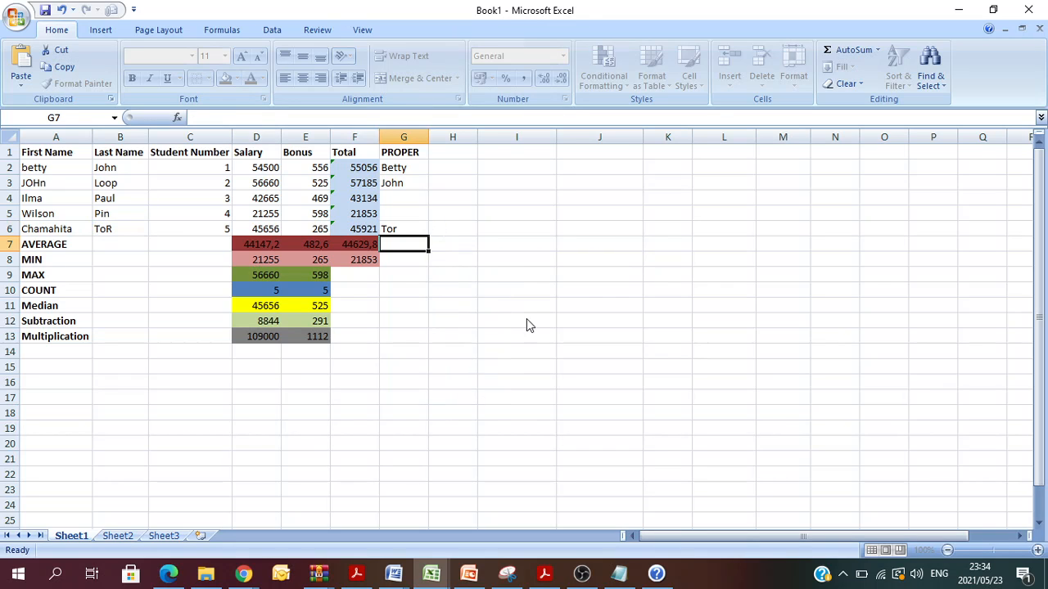
pyautogui.click(409, 232)
pyautogui.click(487, 212)
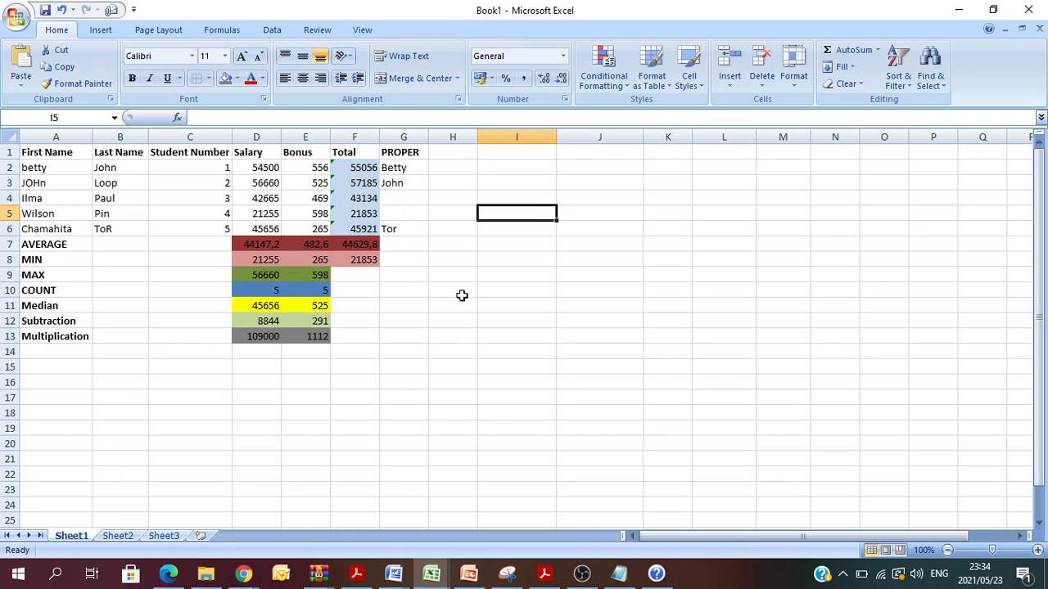
# Step: Examine the UPPER and LOWER formula syntax in the Excel Formulas PDF in Chrome and in the Notepad notes
pyautogui.click(620, 574)
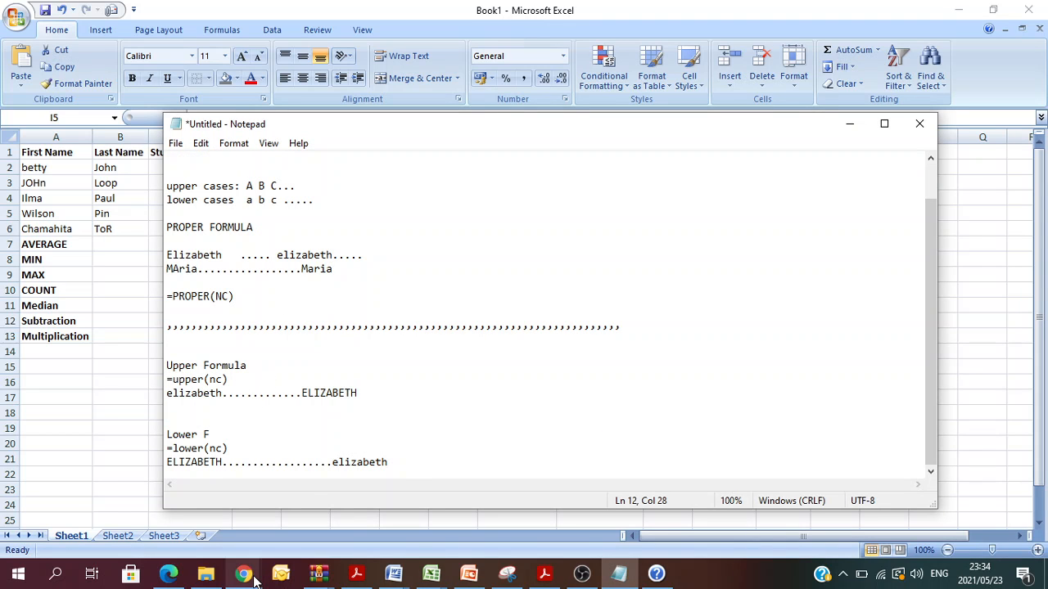
pyautogui.moveTo(243, 573)
pyautogui.click(290, 518)
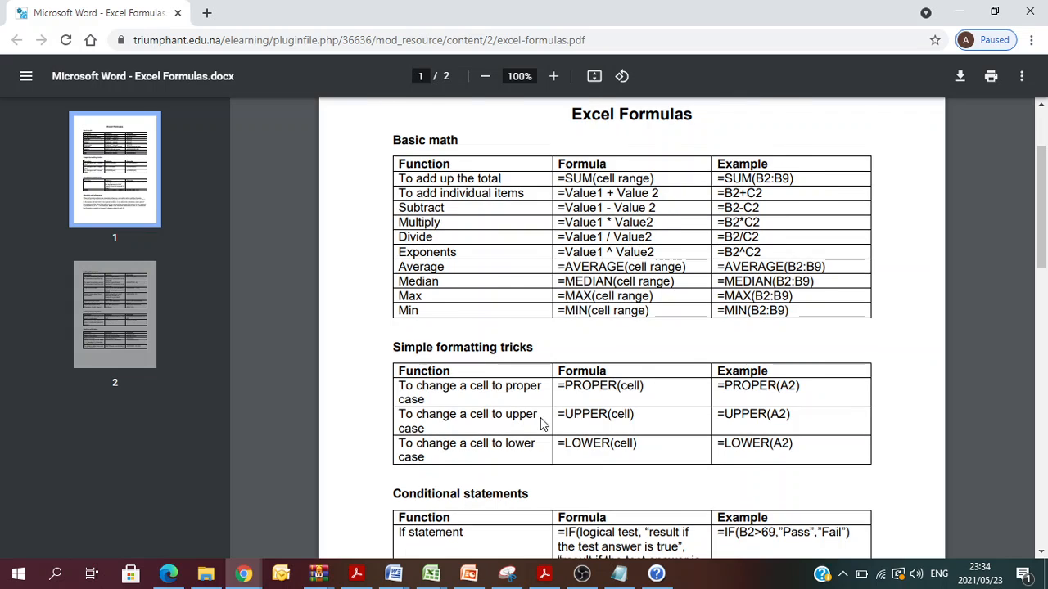
pyautogui.scroll(-2, 565, 409)
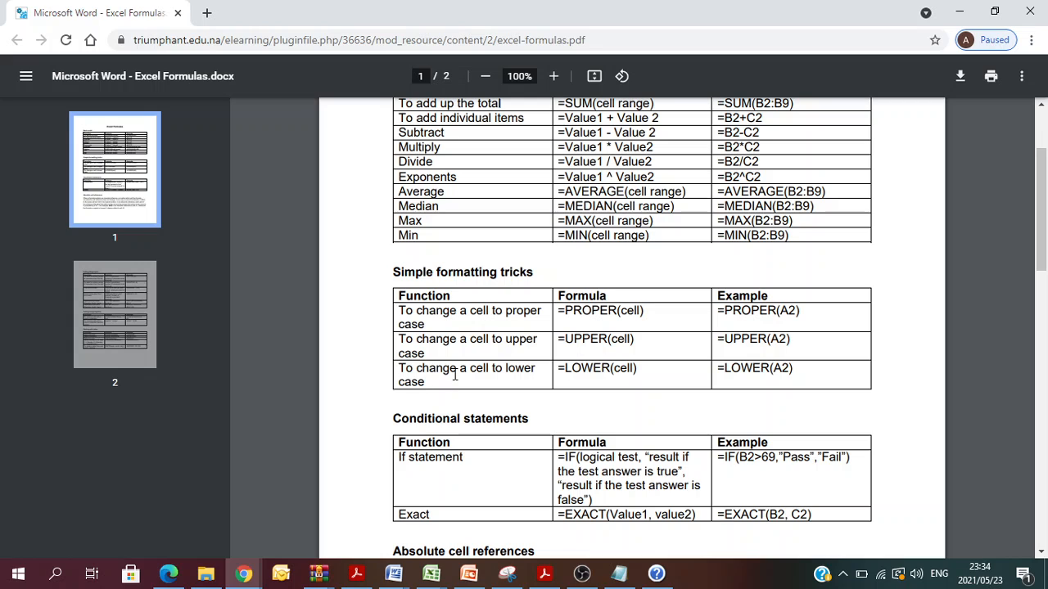
pyautogui.click(619, 573)
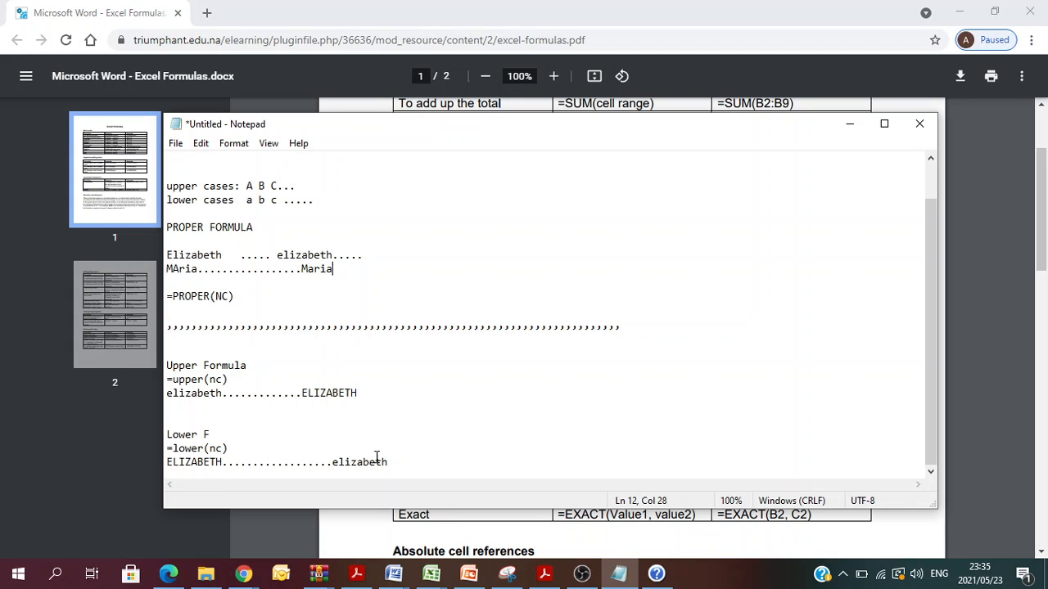
# Step: Return to the Book1 workbook in Excel and enter the heading UPPER in H1
pyautogui.moveTo(431, 574)
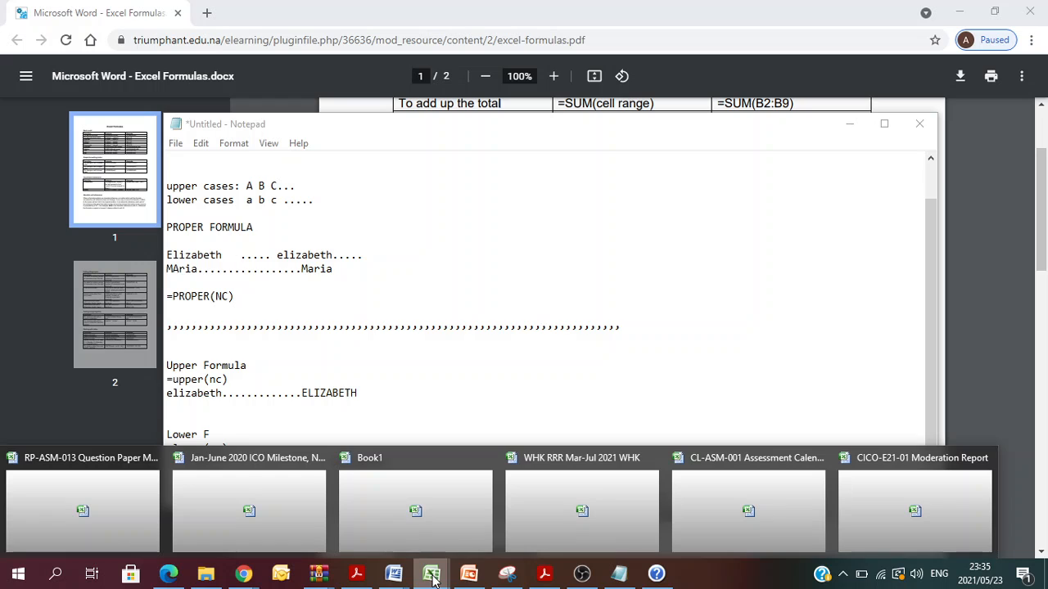
pyautogui.click(418, 518)
pyautogui.click(443, 154)
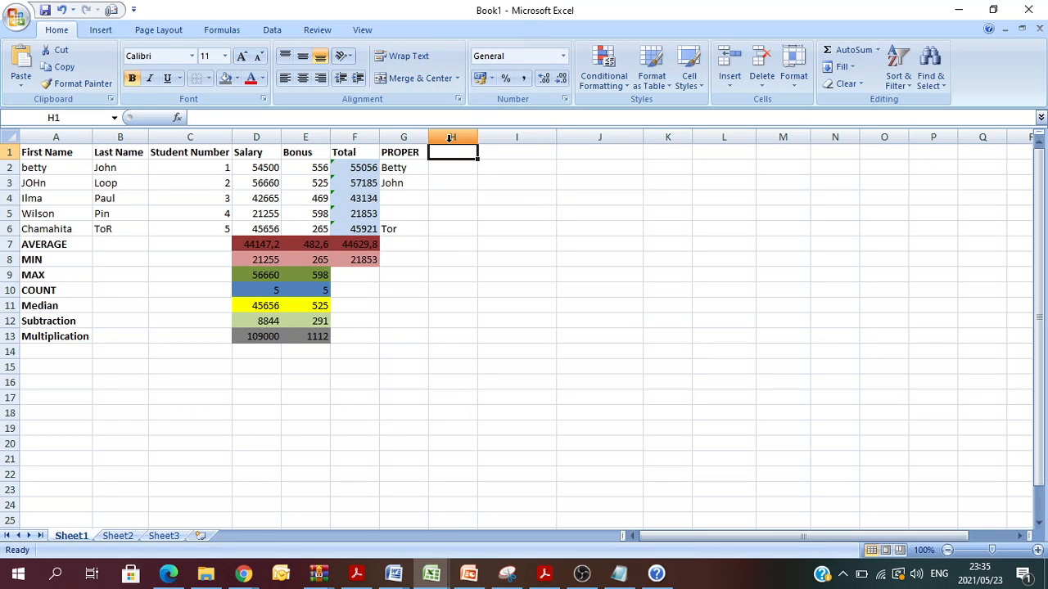
pyautogui.write('UPPER')
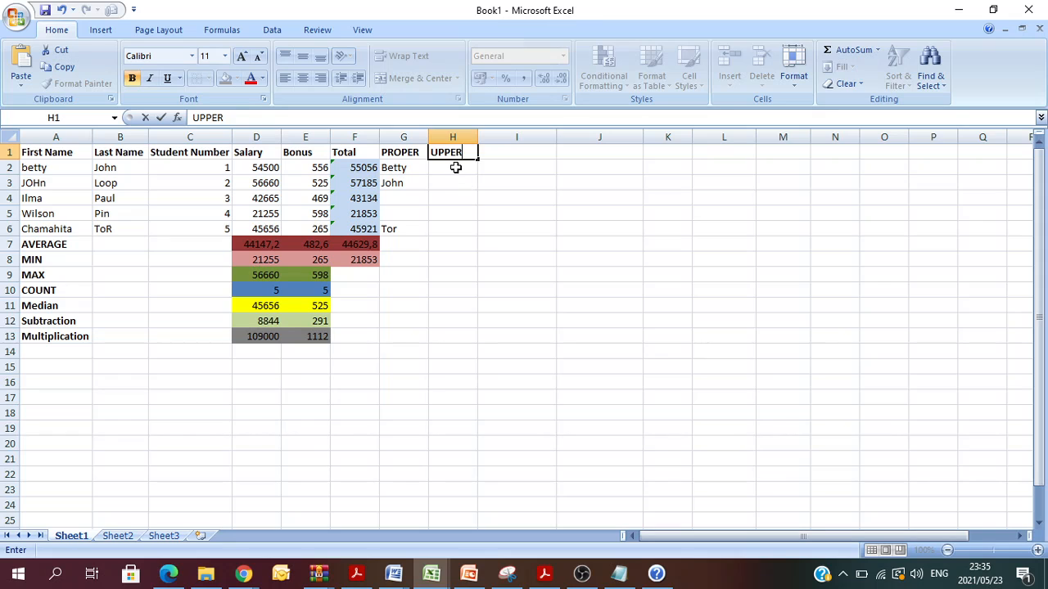
# Step: Enter =UPPER(A2) in H2 to convert the first name in row 2 to upper case
pyautogui.click(455, 167)
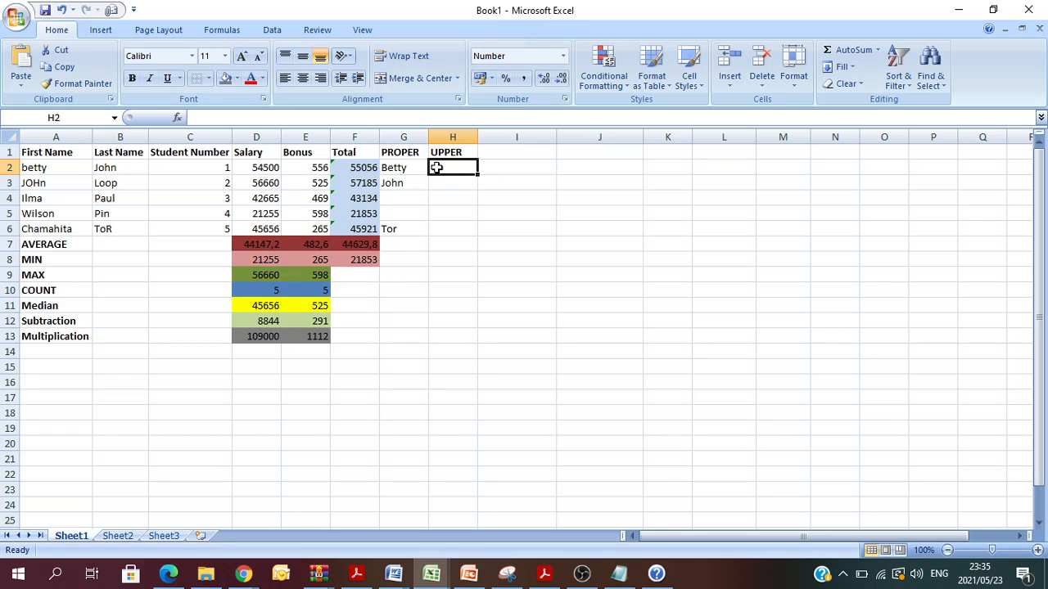
pyautogui.write('=')
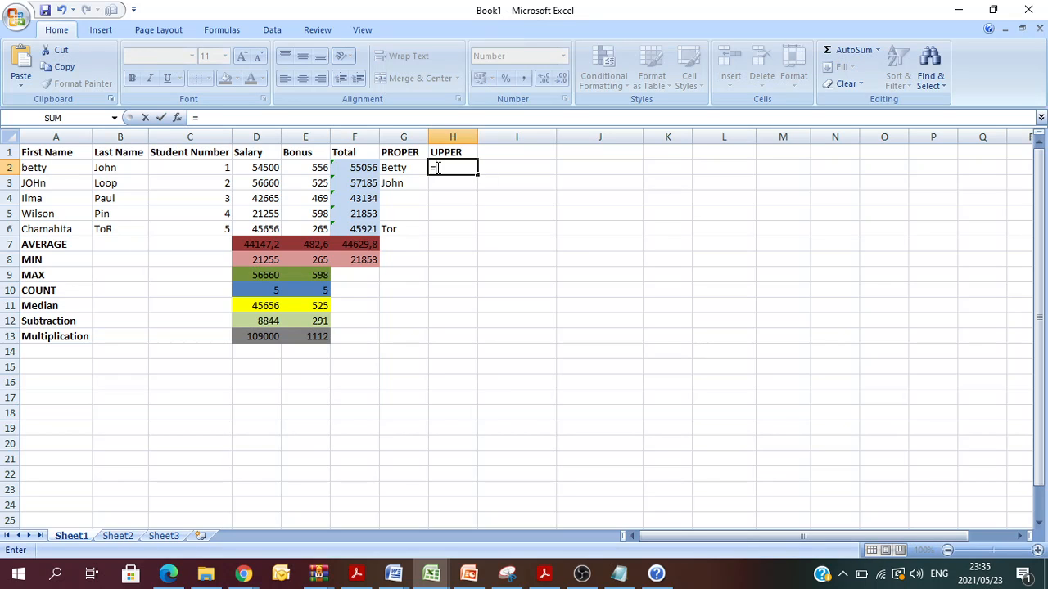
pyautogui.write('UPP')
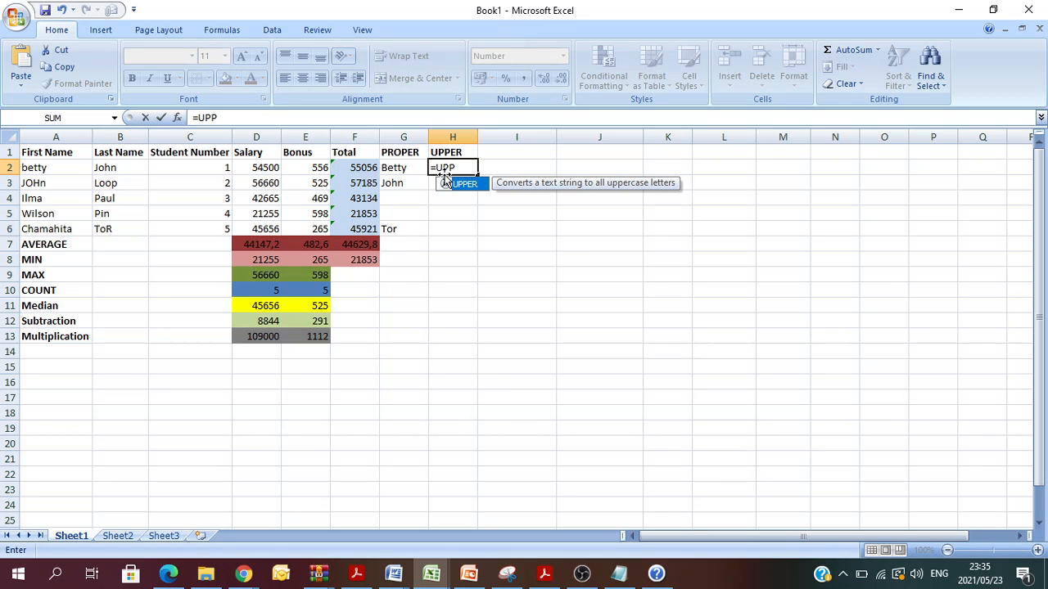
pyautogui.doubleClick(464, 185)
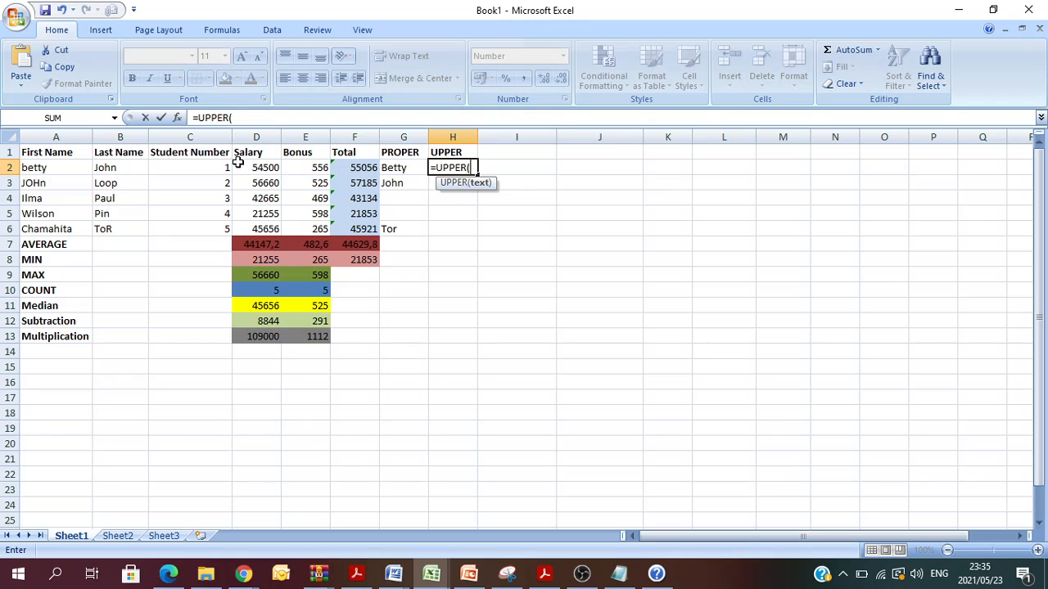
pyautogui.write('A2')
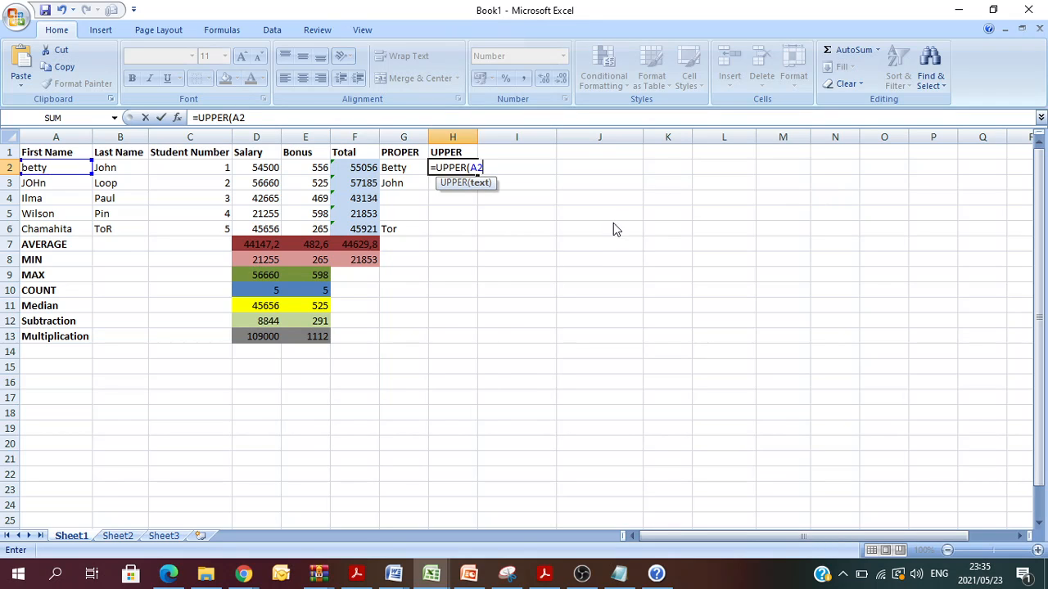
pyautogui.write(')')
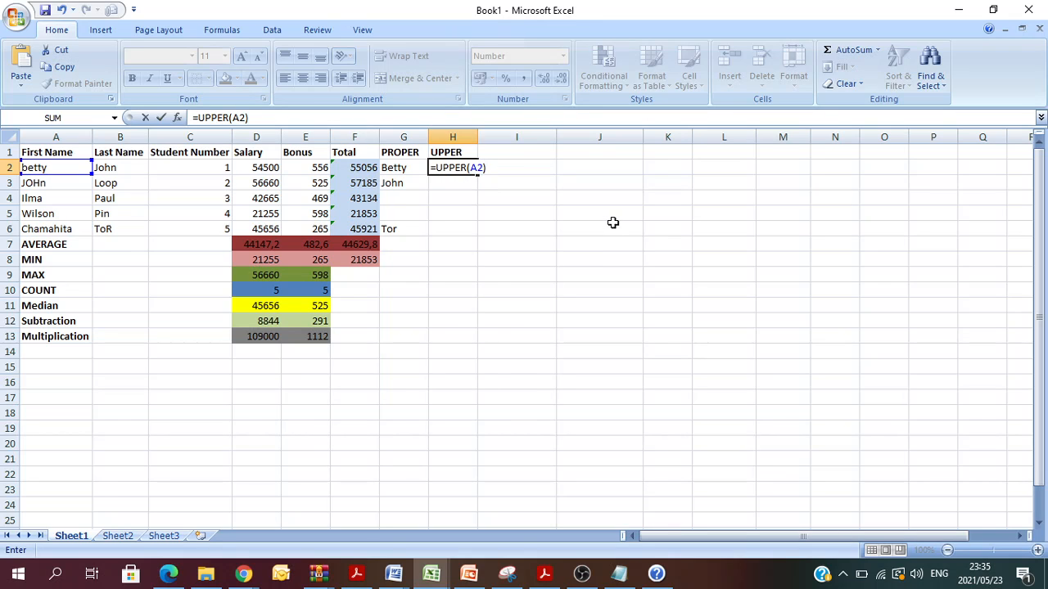
pyautogui.press('Return')
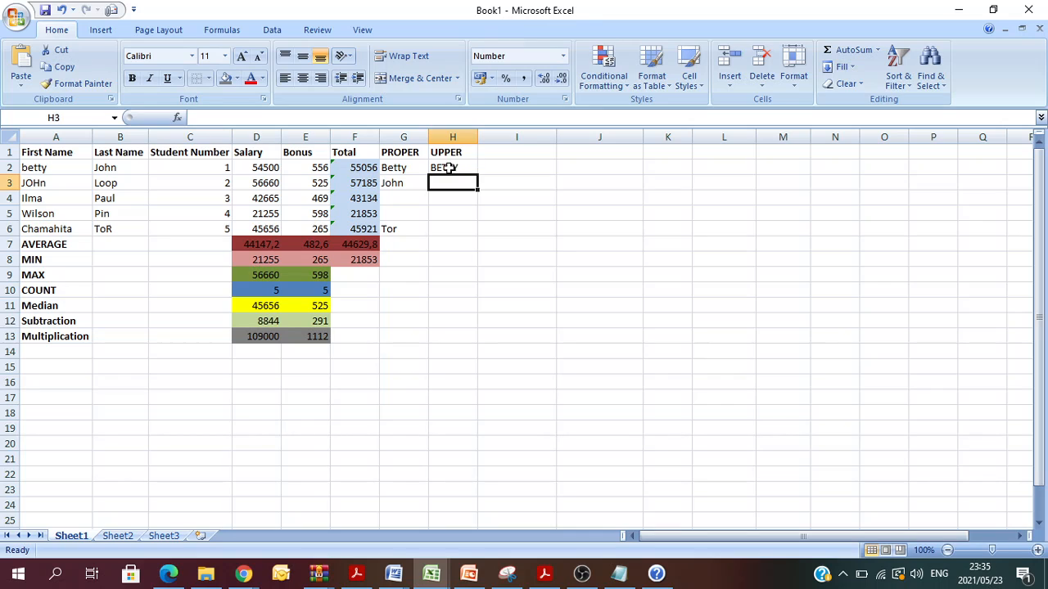
# Step: Fill the UPPER formula from H2 down to H6 and auto-fit the width of column H to its contents
pyautogui.click(516, 169)
pyautogui.click(455, 166)
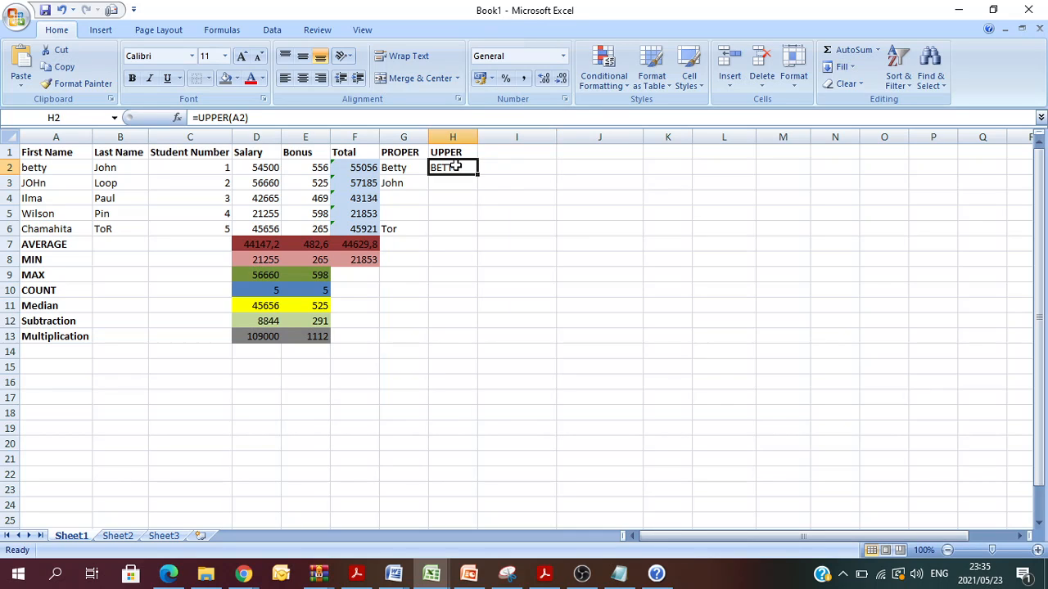
pyautogui.moveTo(476, 175); pyautogui.dragTo(463, 232)
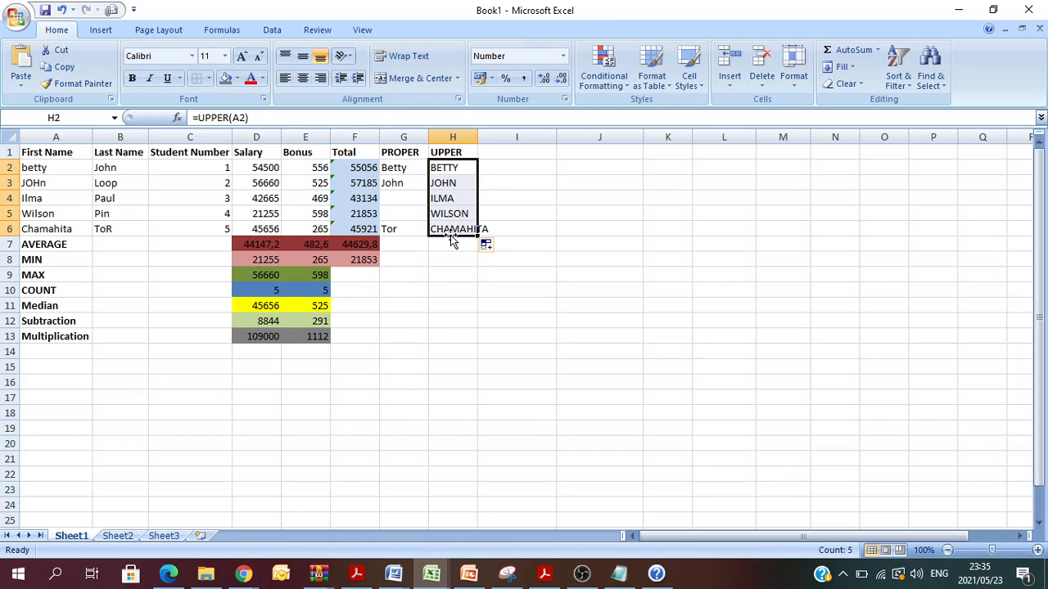
pyautogui.click(591, 239)
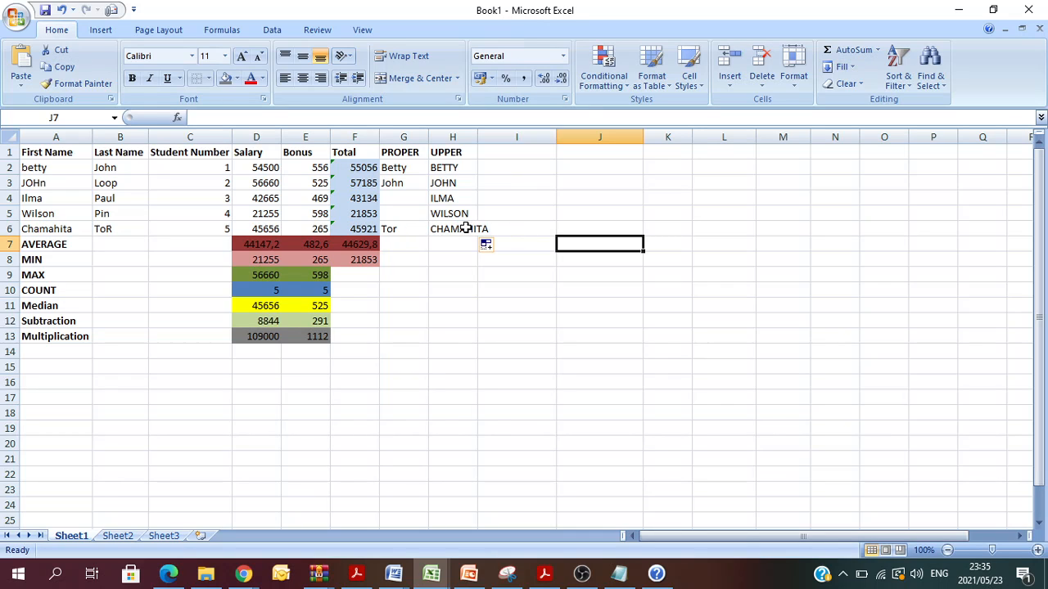
pyautogui.doubleClick(476, 136)
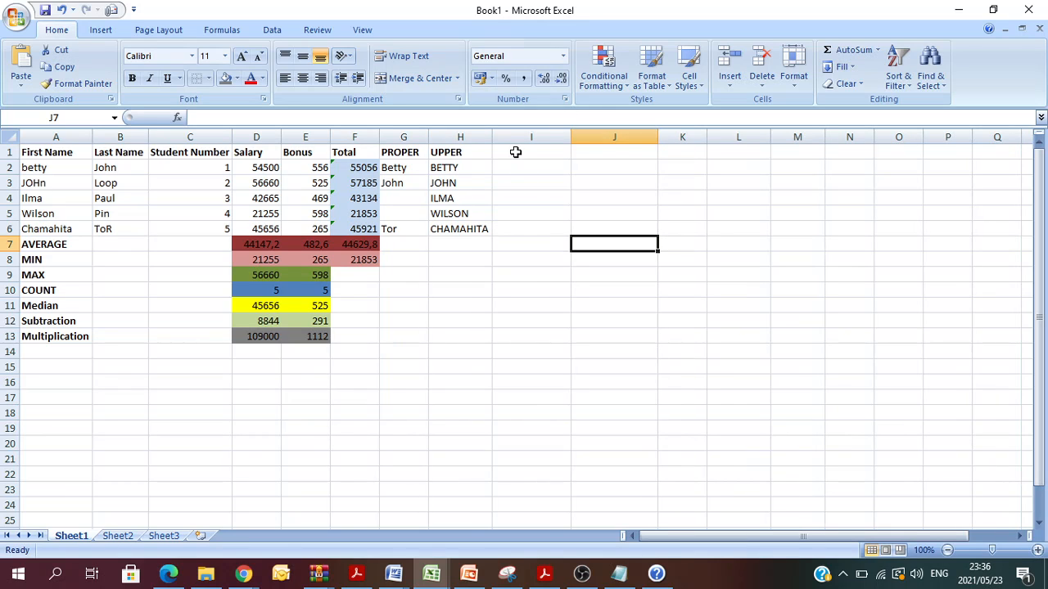
# Step: Enter the heading Lower in I1 and =LOWER(A2) in I2 to convert the first name in row 2 to lower case
pyautogui.click(514, 152)
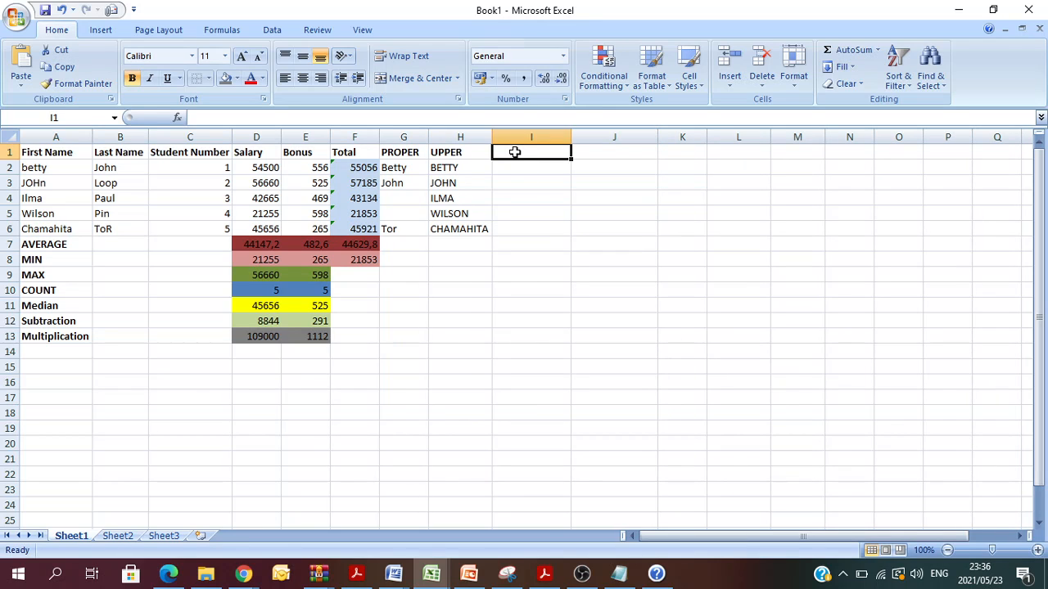
pyautogui.write('Lower')
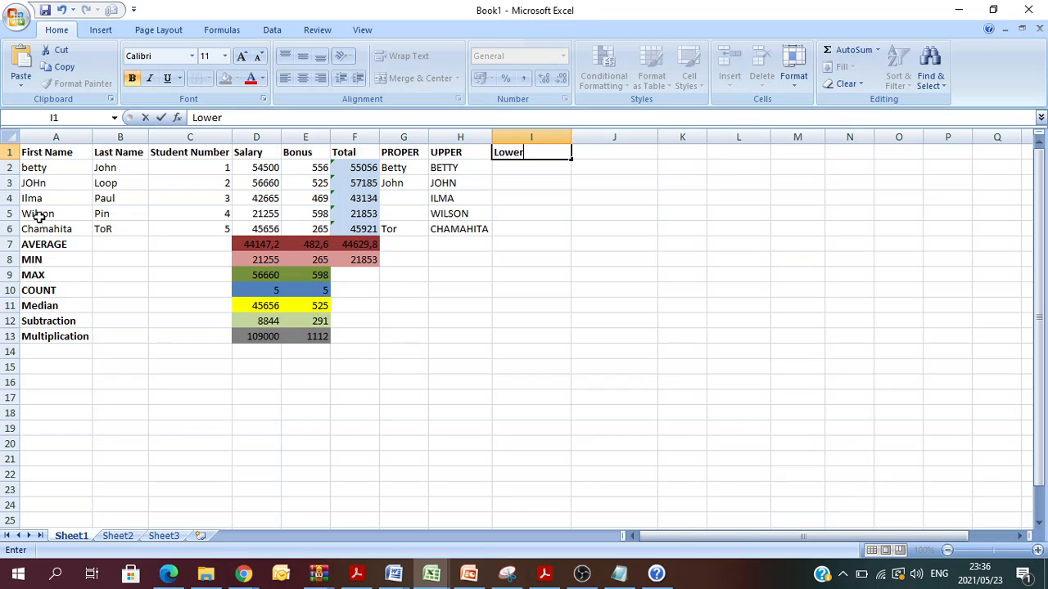
pyautogui.click(532, 172)
pyautogui.write('=lo')
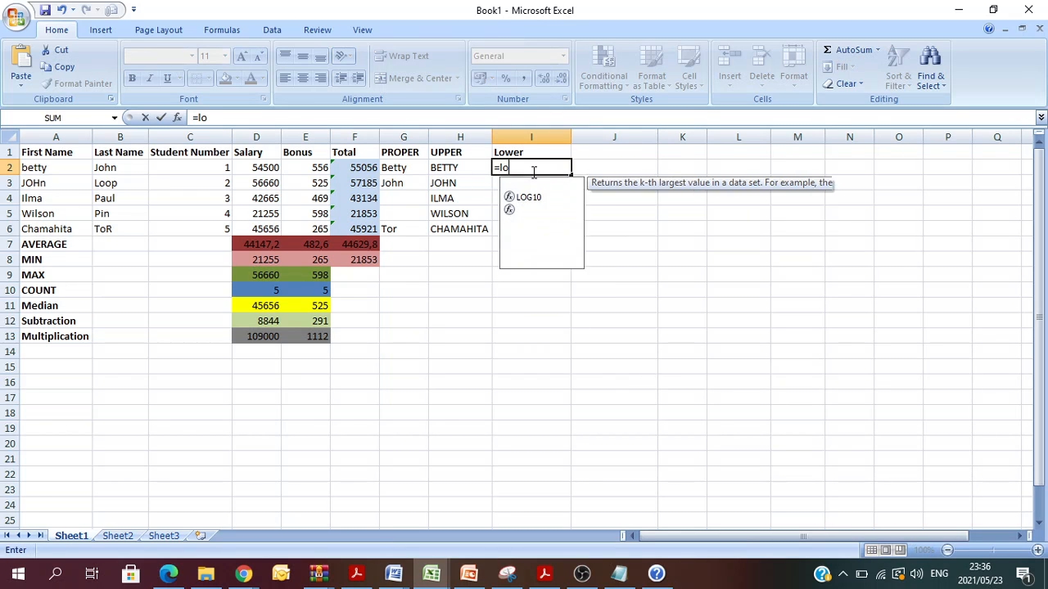
pyautogui.write('wer(')
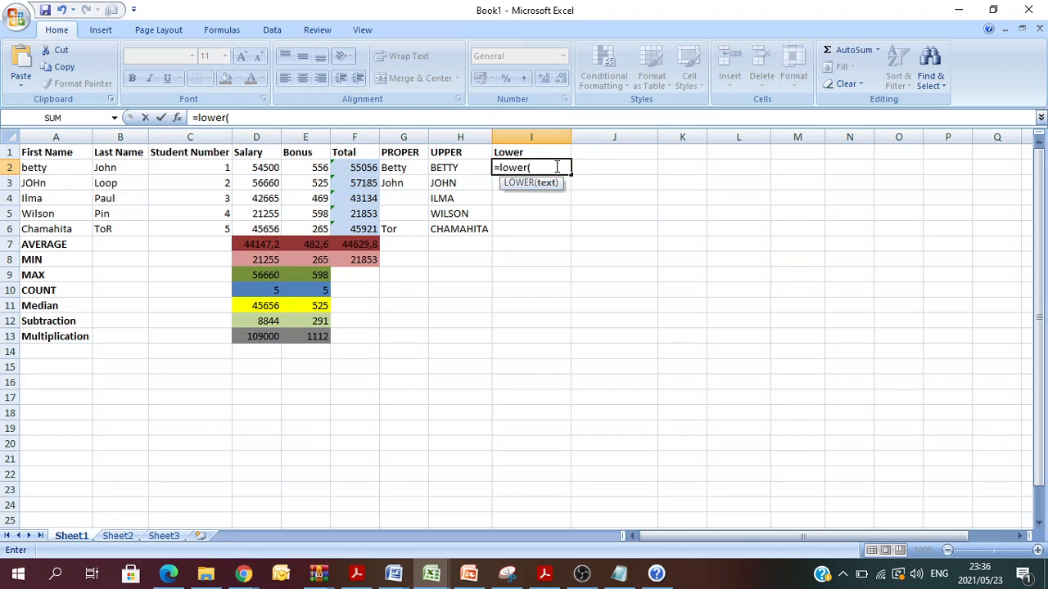
pyautogui.write('b2')
pyautogui.press('BackSpace')
pyautogui.write('1')
pyautogui.press('BackSpace')
pyautogui.press('BackSpace')
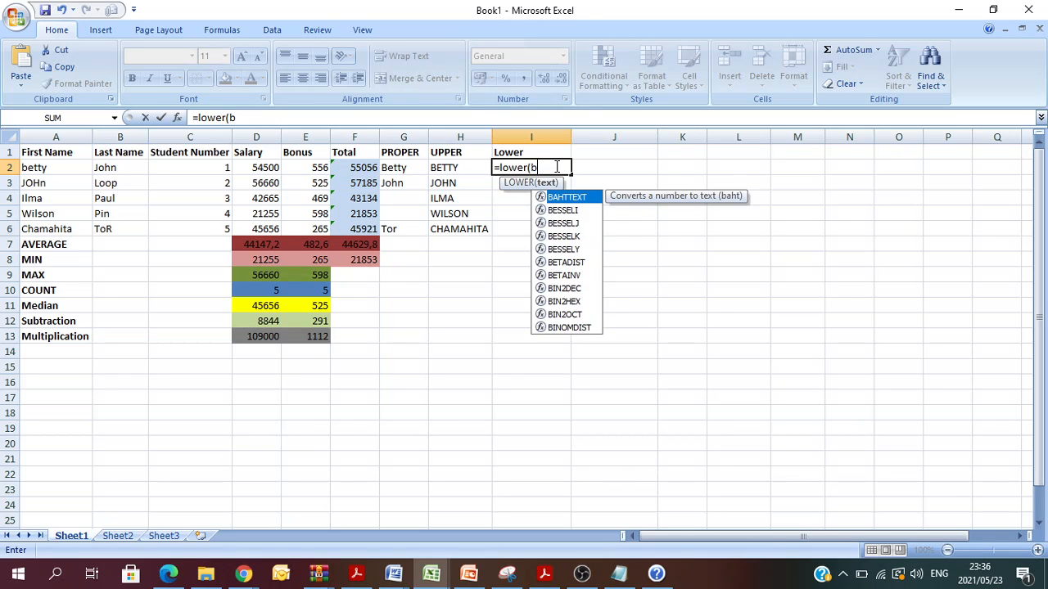
pyautogui.write('a2')
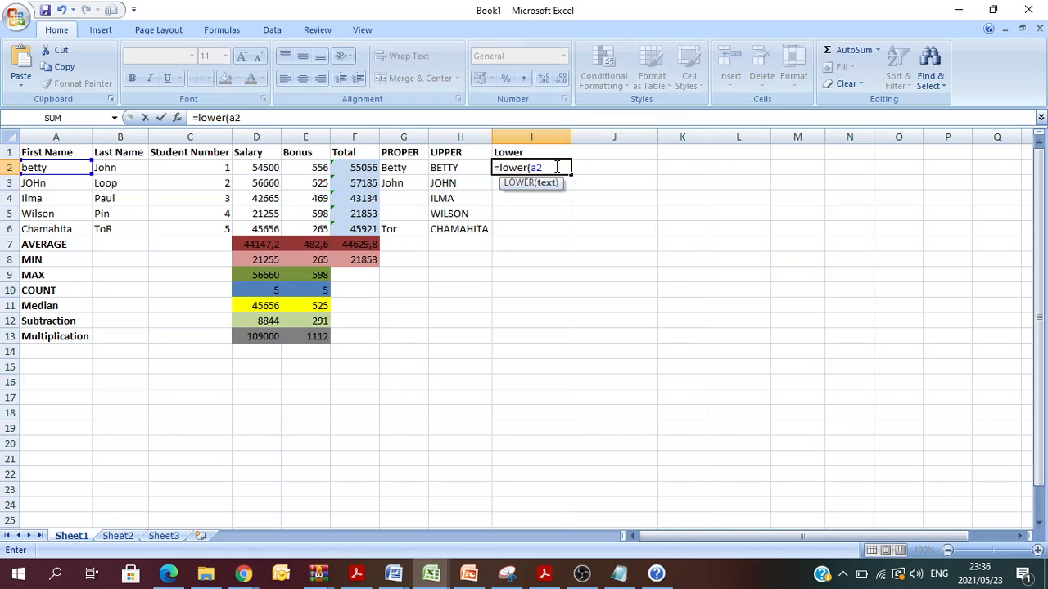
pyautogui.write(')')
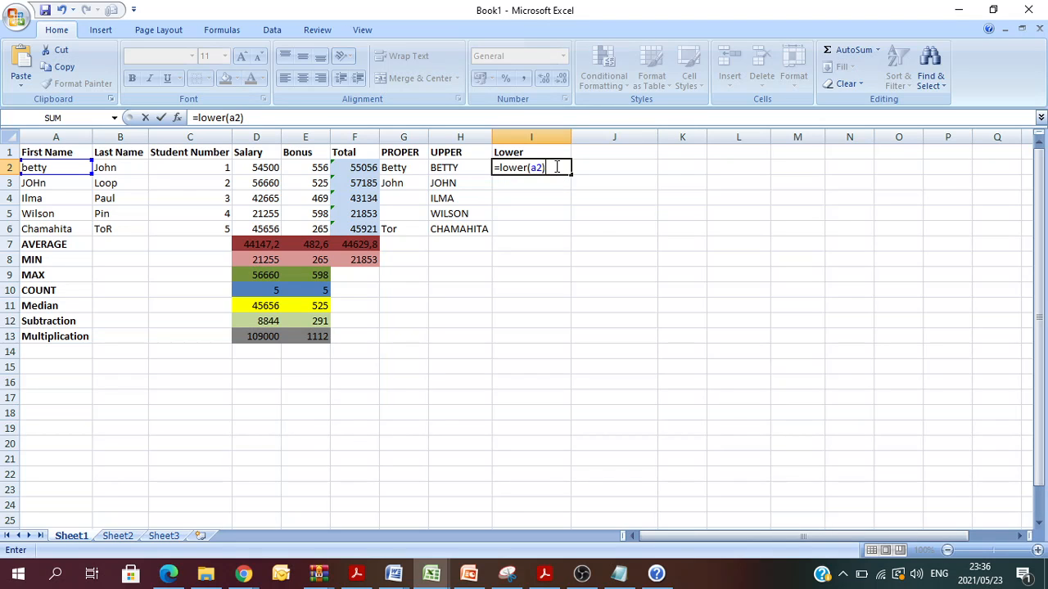
pyautogui.press('Return')
# Step: Fill the LOWER formula from I2 down to I6 to convert the remaining first names to lower case
pyautogui.click(555, 166)
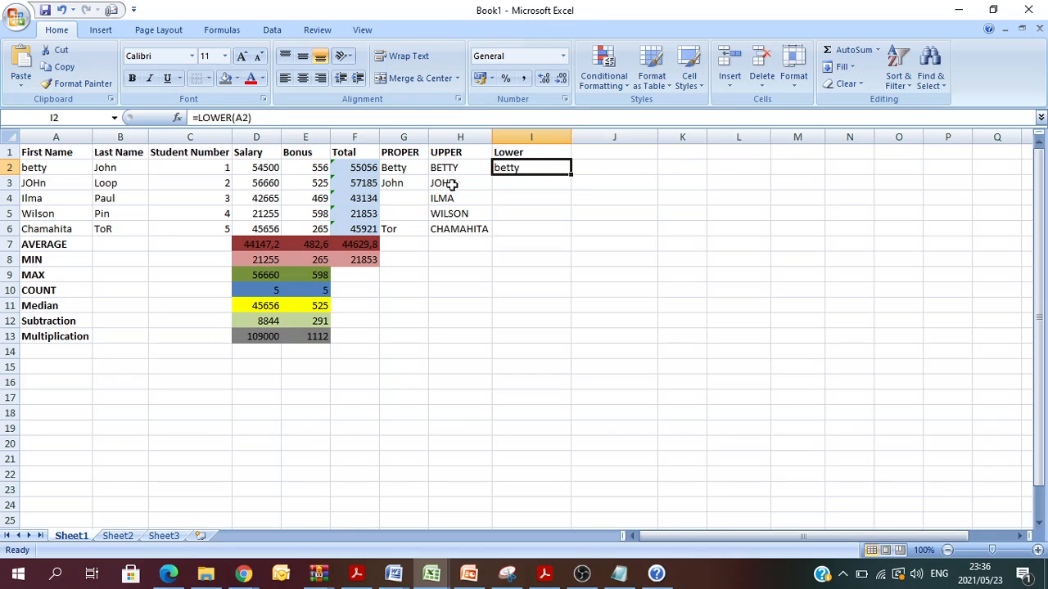
pyautogui.click(47, 170)
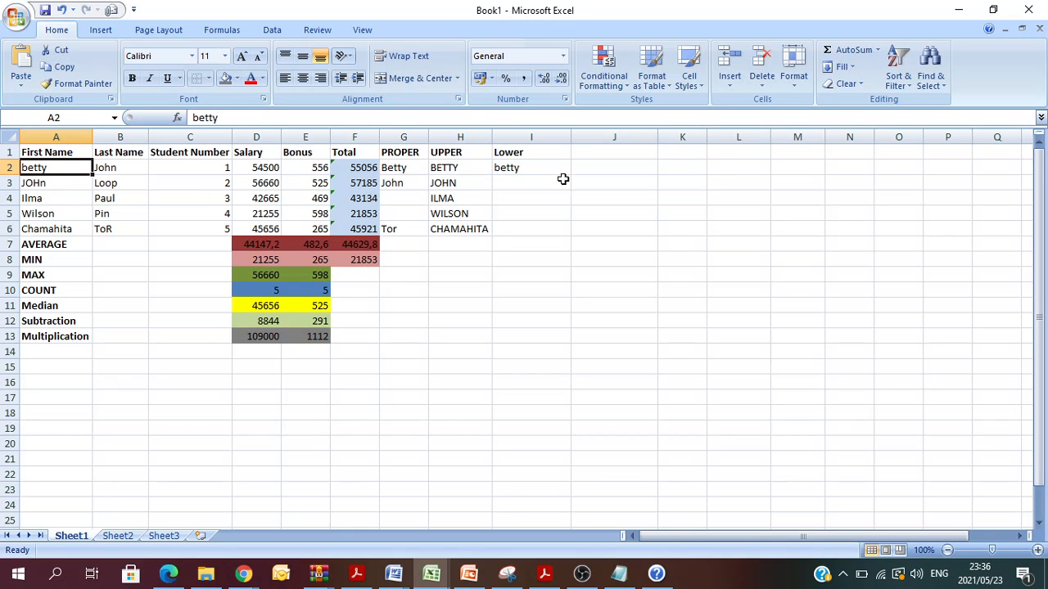
pyautogui.click(524, 166)
pyautogui.moveTo(570, 176); pyautogui.dragTo(559, 229)
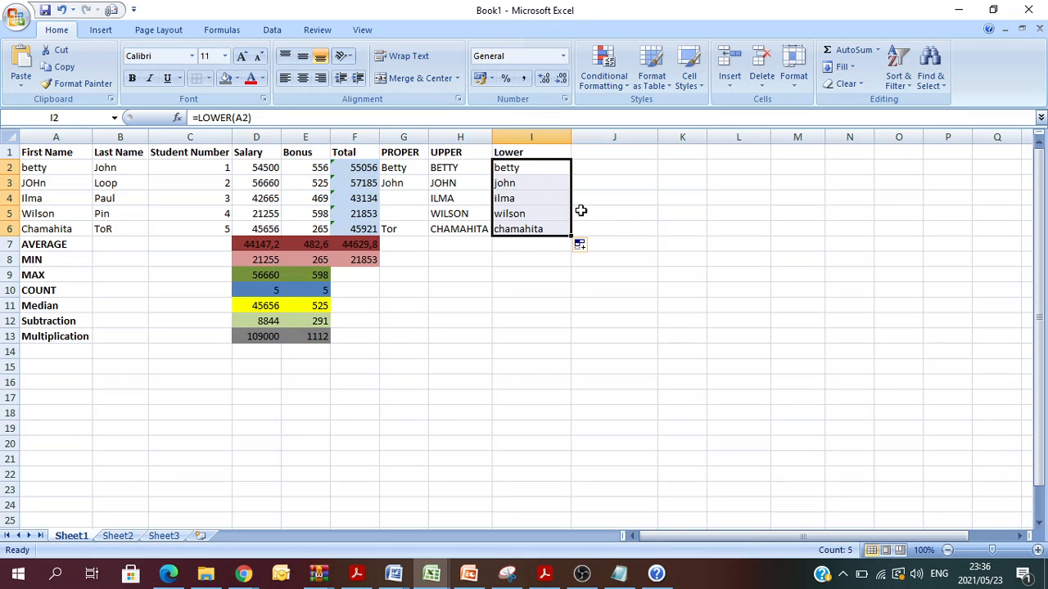
pyautogui.click(761, 229)
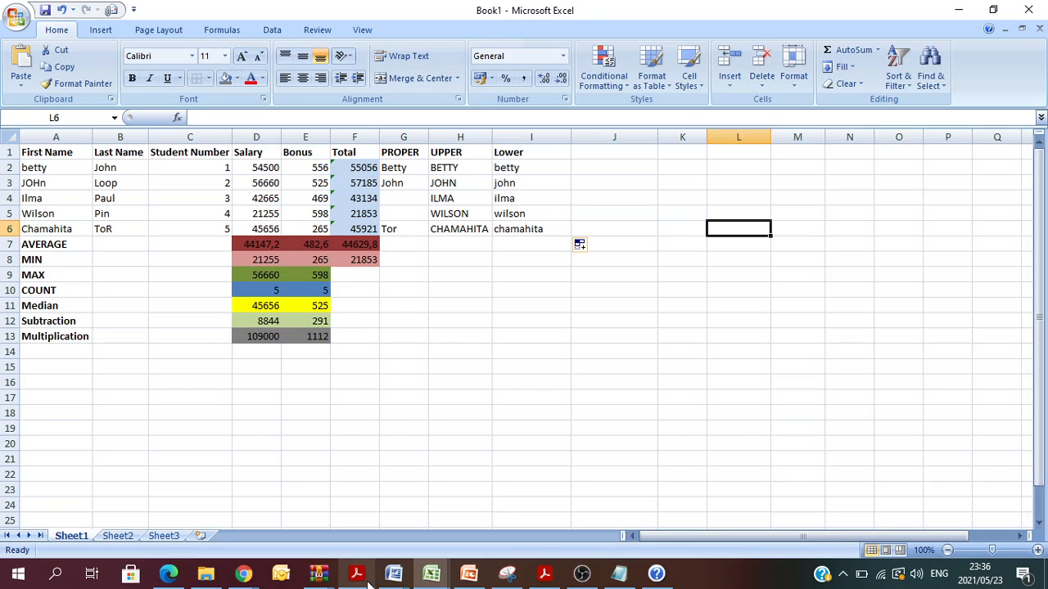
# Step: Examine the conditional statements section of the Excel Formulas PDF in Chrome and return to the Book1 workbook in Excel
pyautogui.moveTo(244, 573)
pyautogui.click(360, 507)
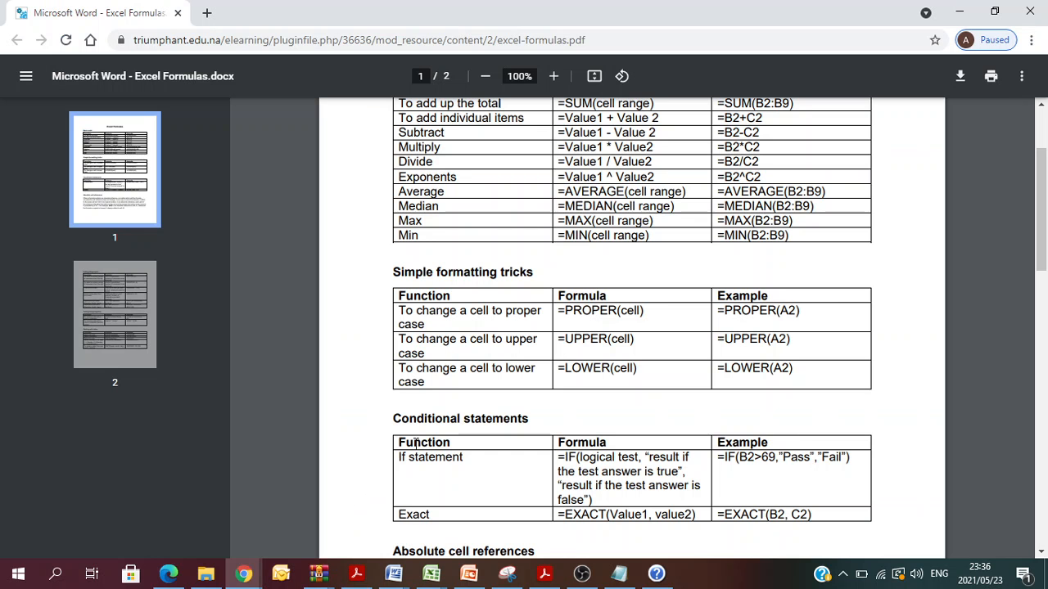
pyautogui.scroll(-2, 514, 368)
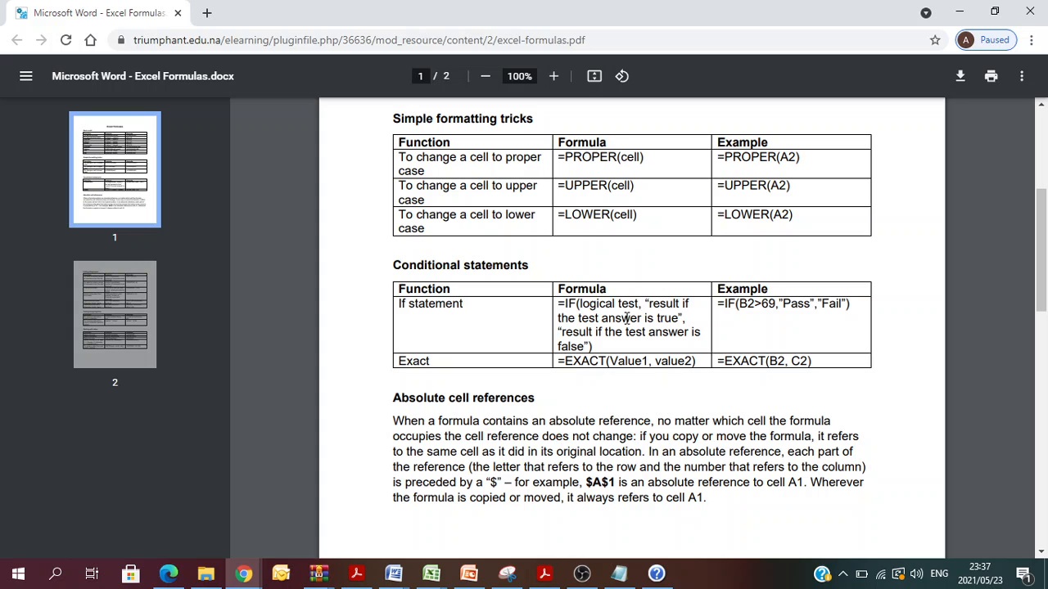
pyautogui.click(582, 572)
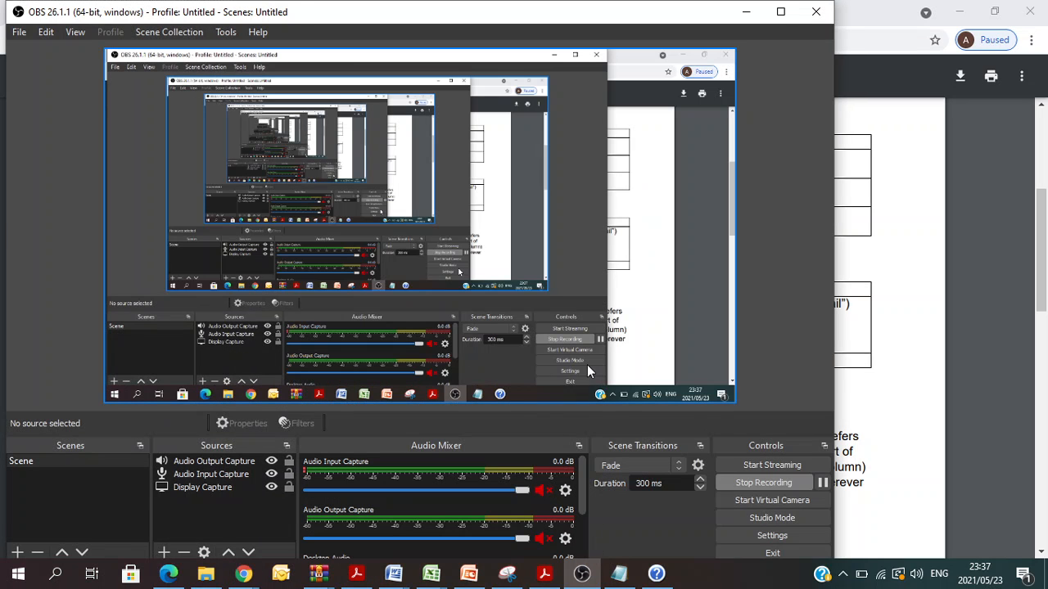
pyautogui.click(867, 392)
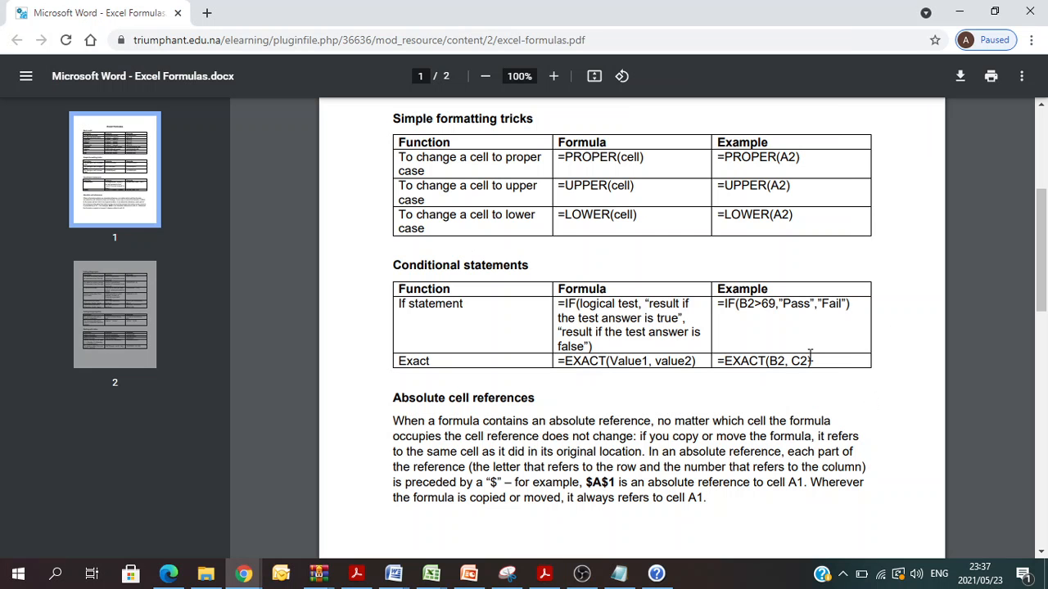
pyautogui.click(437, 574)
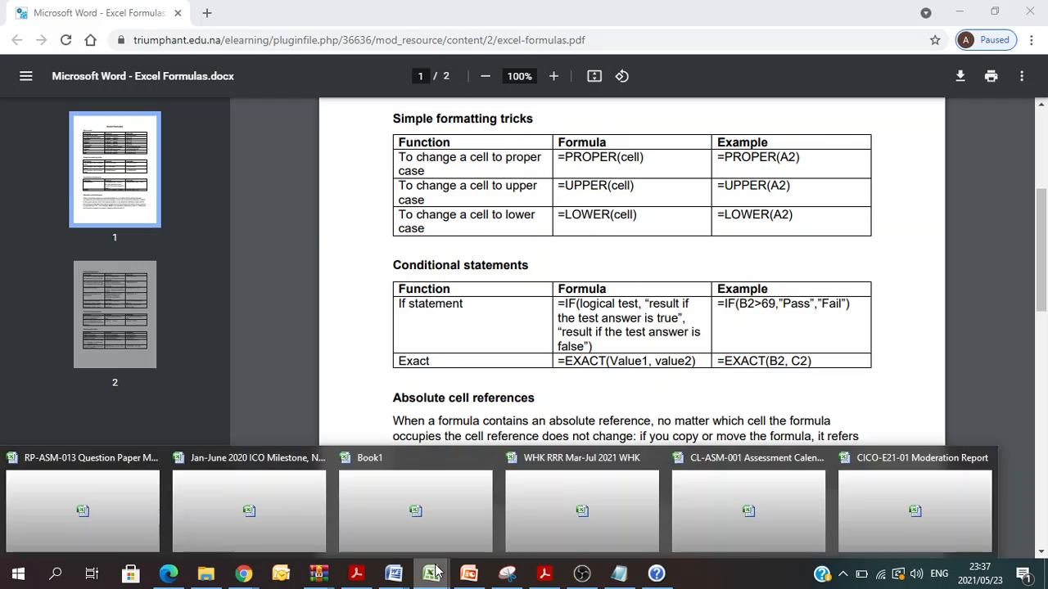
pyautogui.click(434, 529)
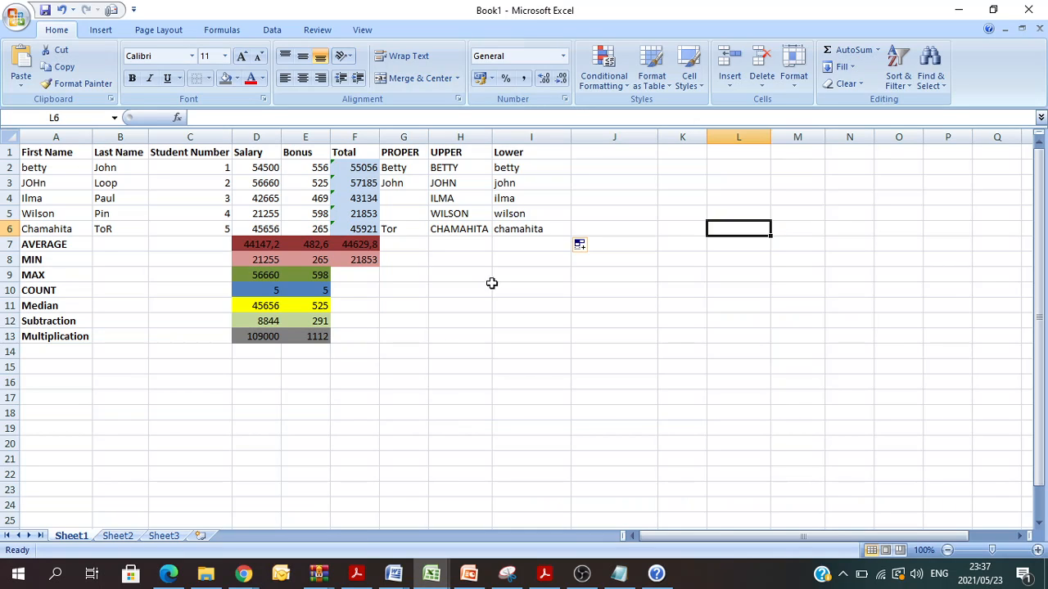